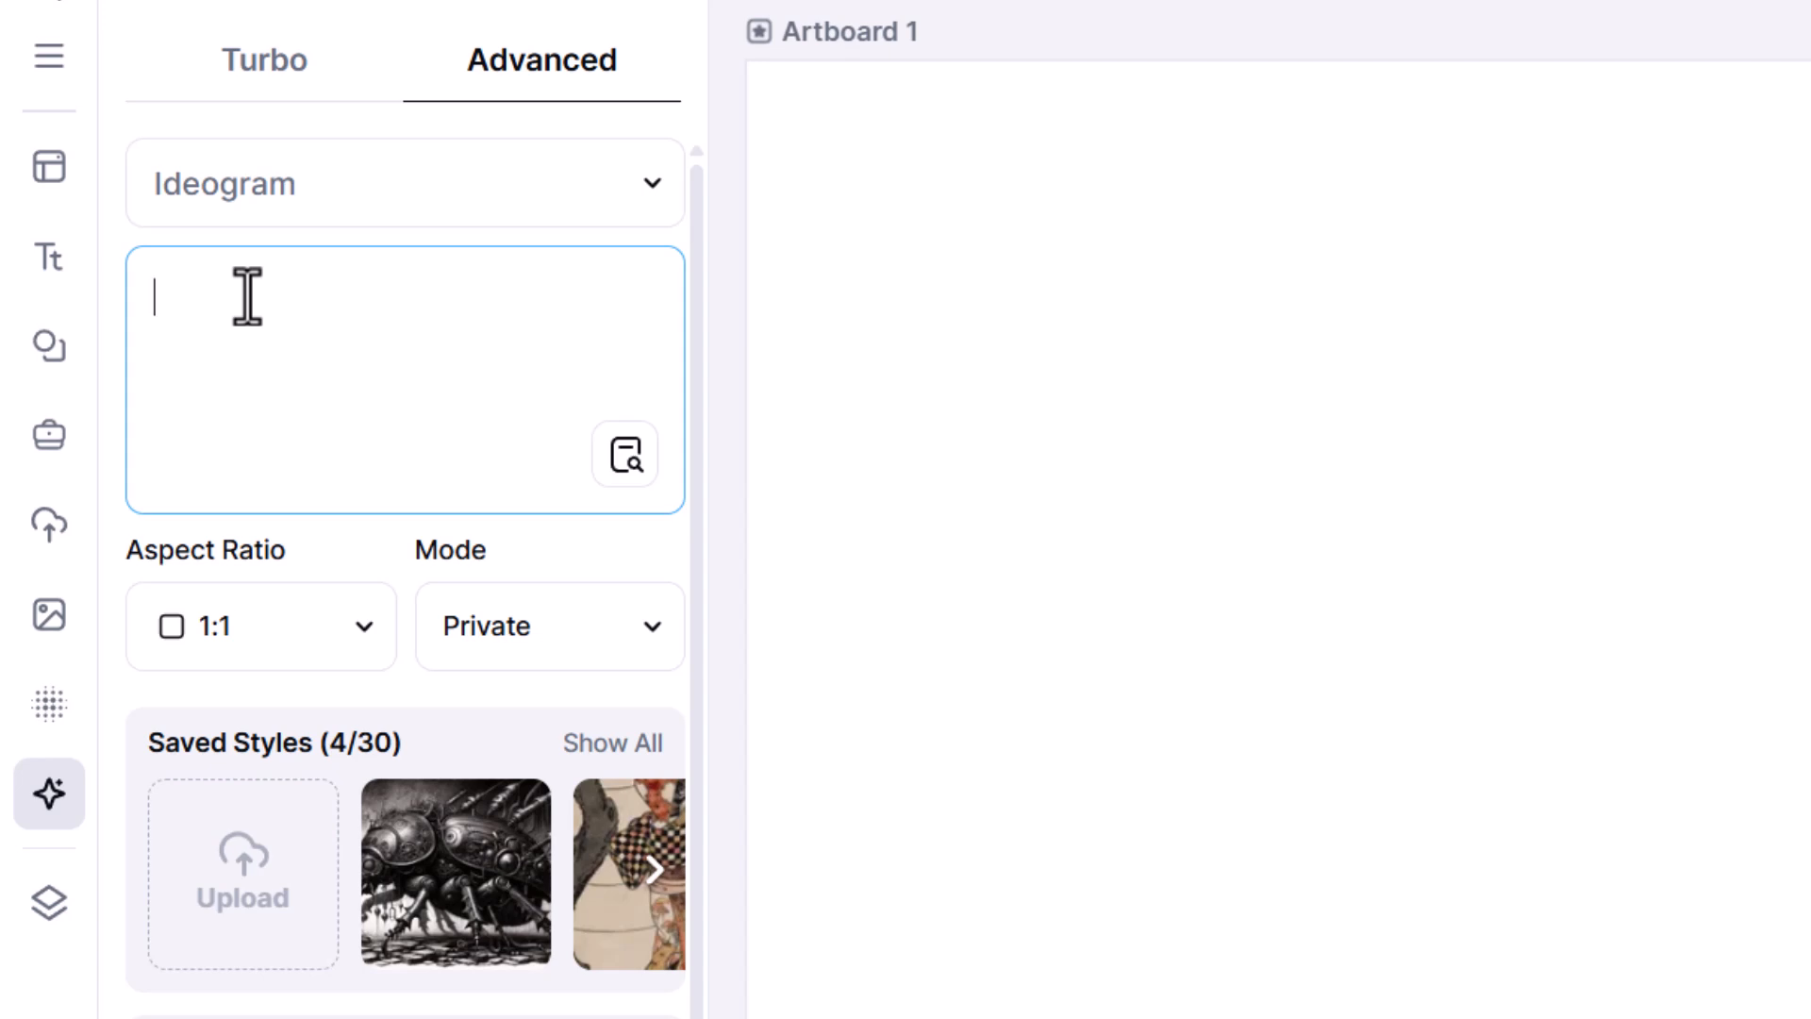
# - Enter the image prompt: an emblem of a pitbull's face, with the words "Rise & Grind" in a gothic vector T-shirt style
pyautogui.write("an emblem of a pitbull's face, with the words")
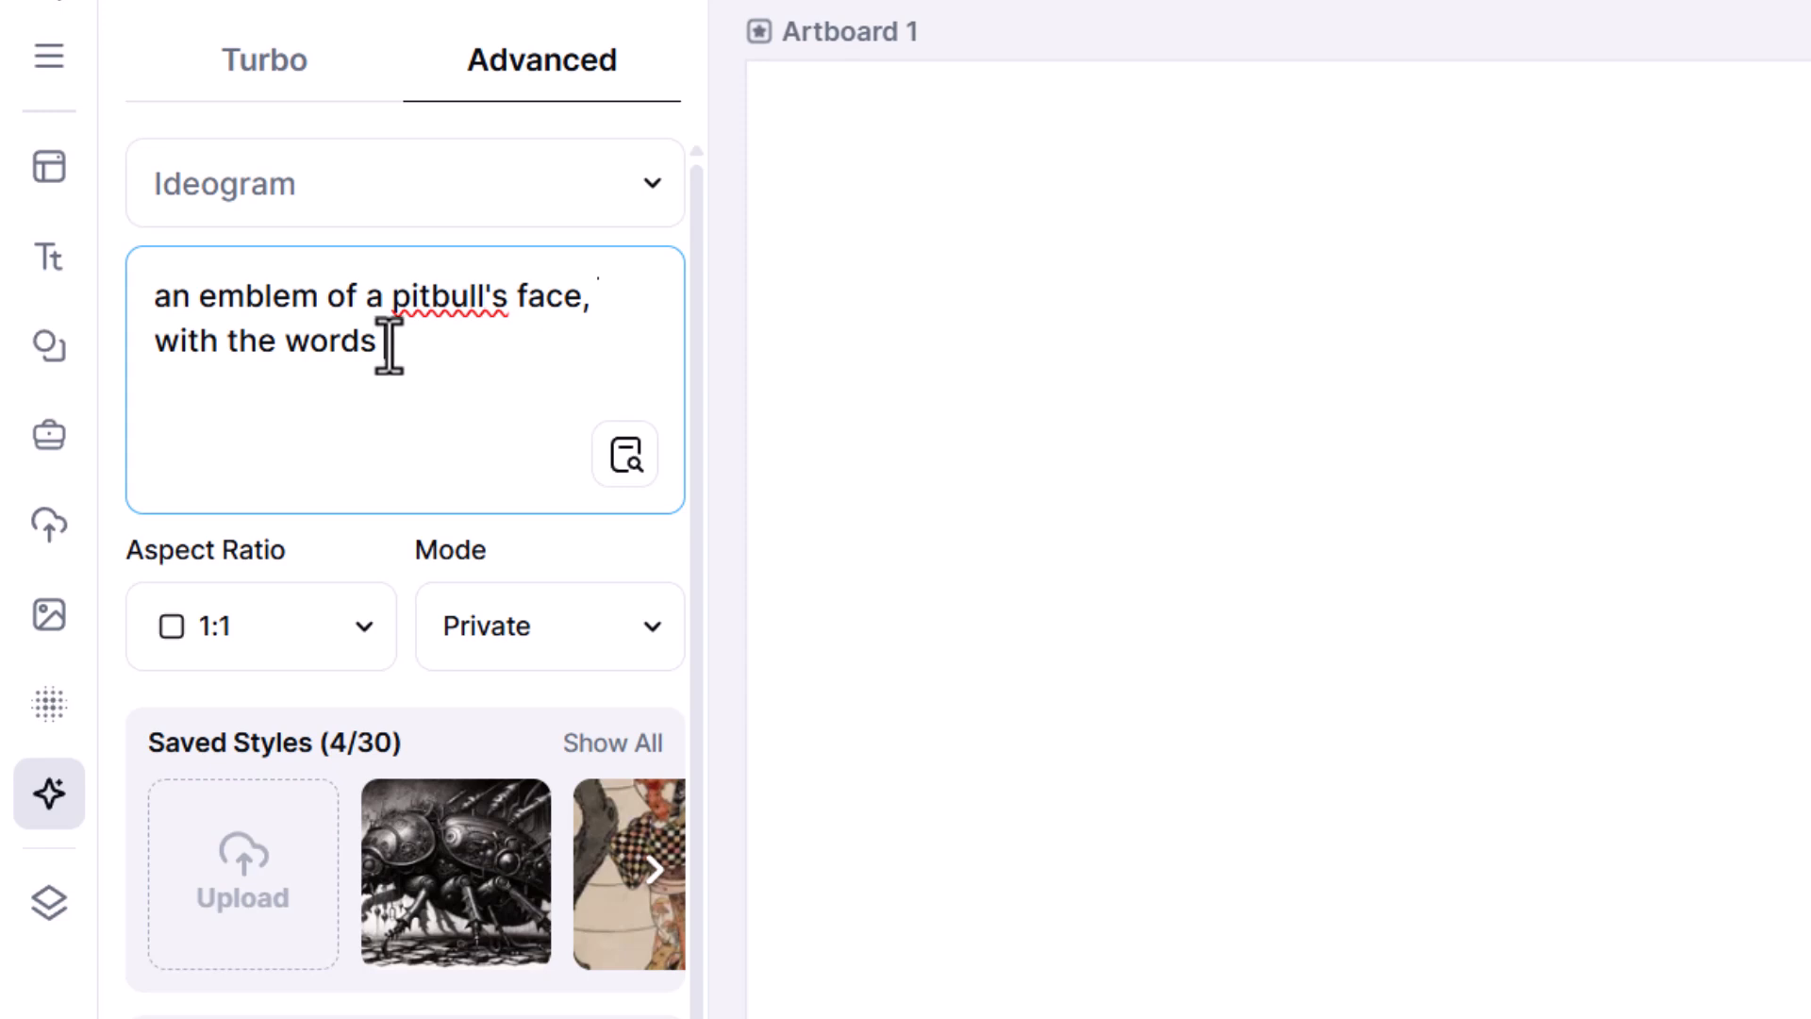
pyautogui.write('"Rise & Grind"')
pyautogui.moveTo(387, 341); pyautogui.dragTo(598, 339)
pyautogui.click(614, 354)
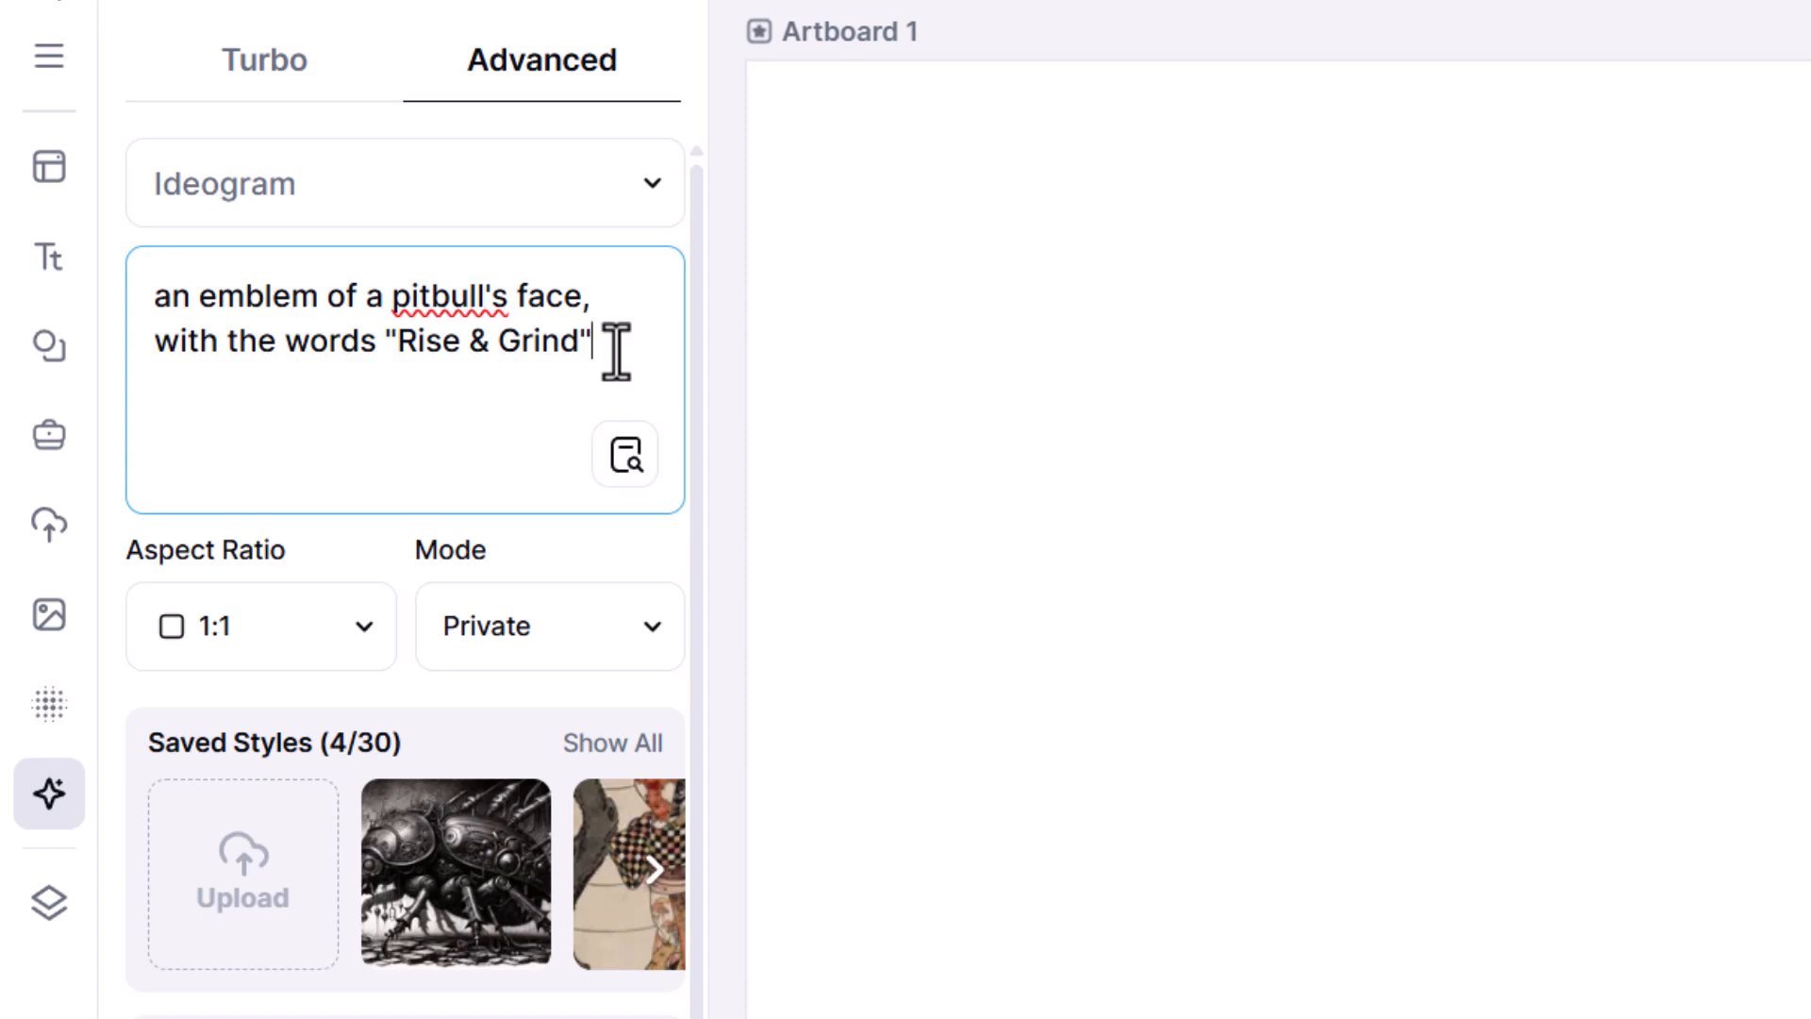
pyautogui.write('in a gothic vector T-shirt style')
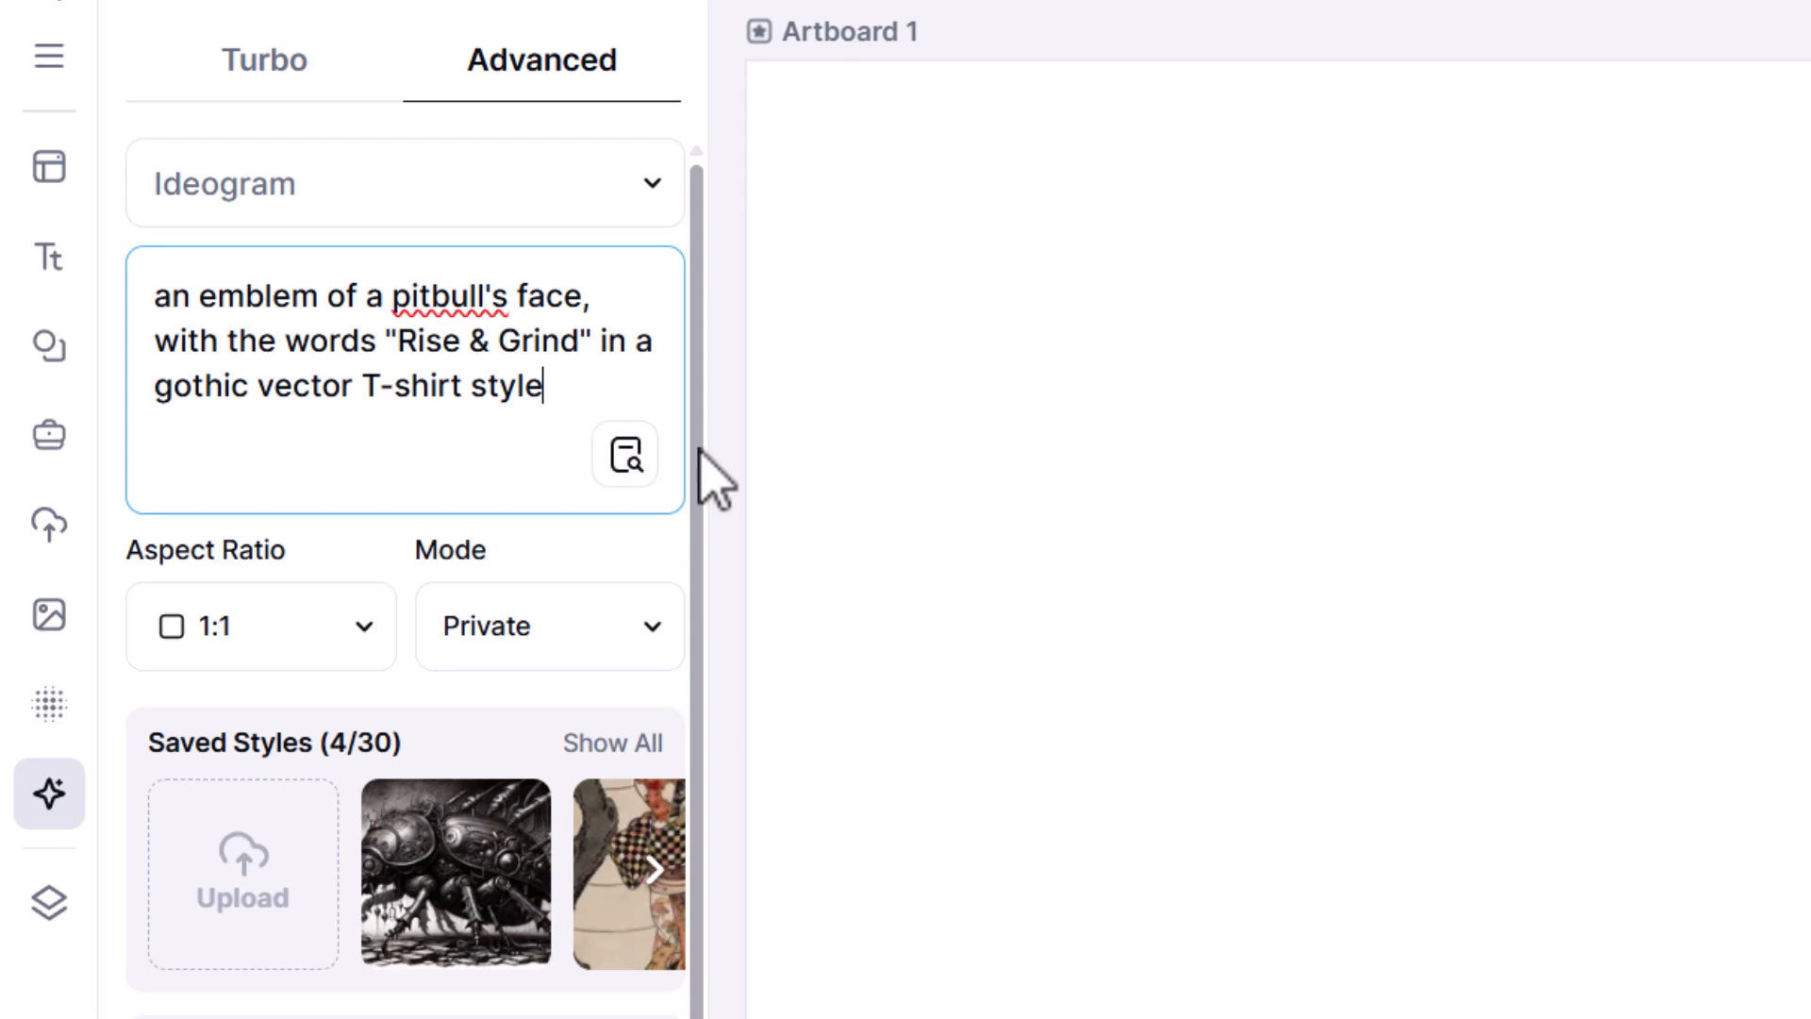
# - Generate the pitbull emblem image and enlarge it to fill Artboard 1
pyautogui.moveTo(700, 451); pyautogui.dragTo(695, 982)
pyautogui.scroll(-4, 597, 665)
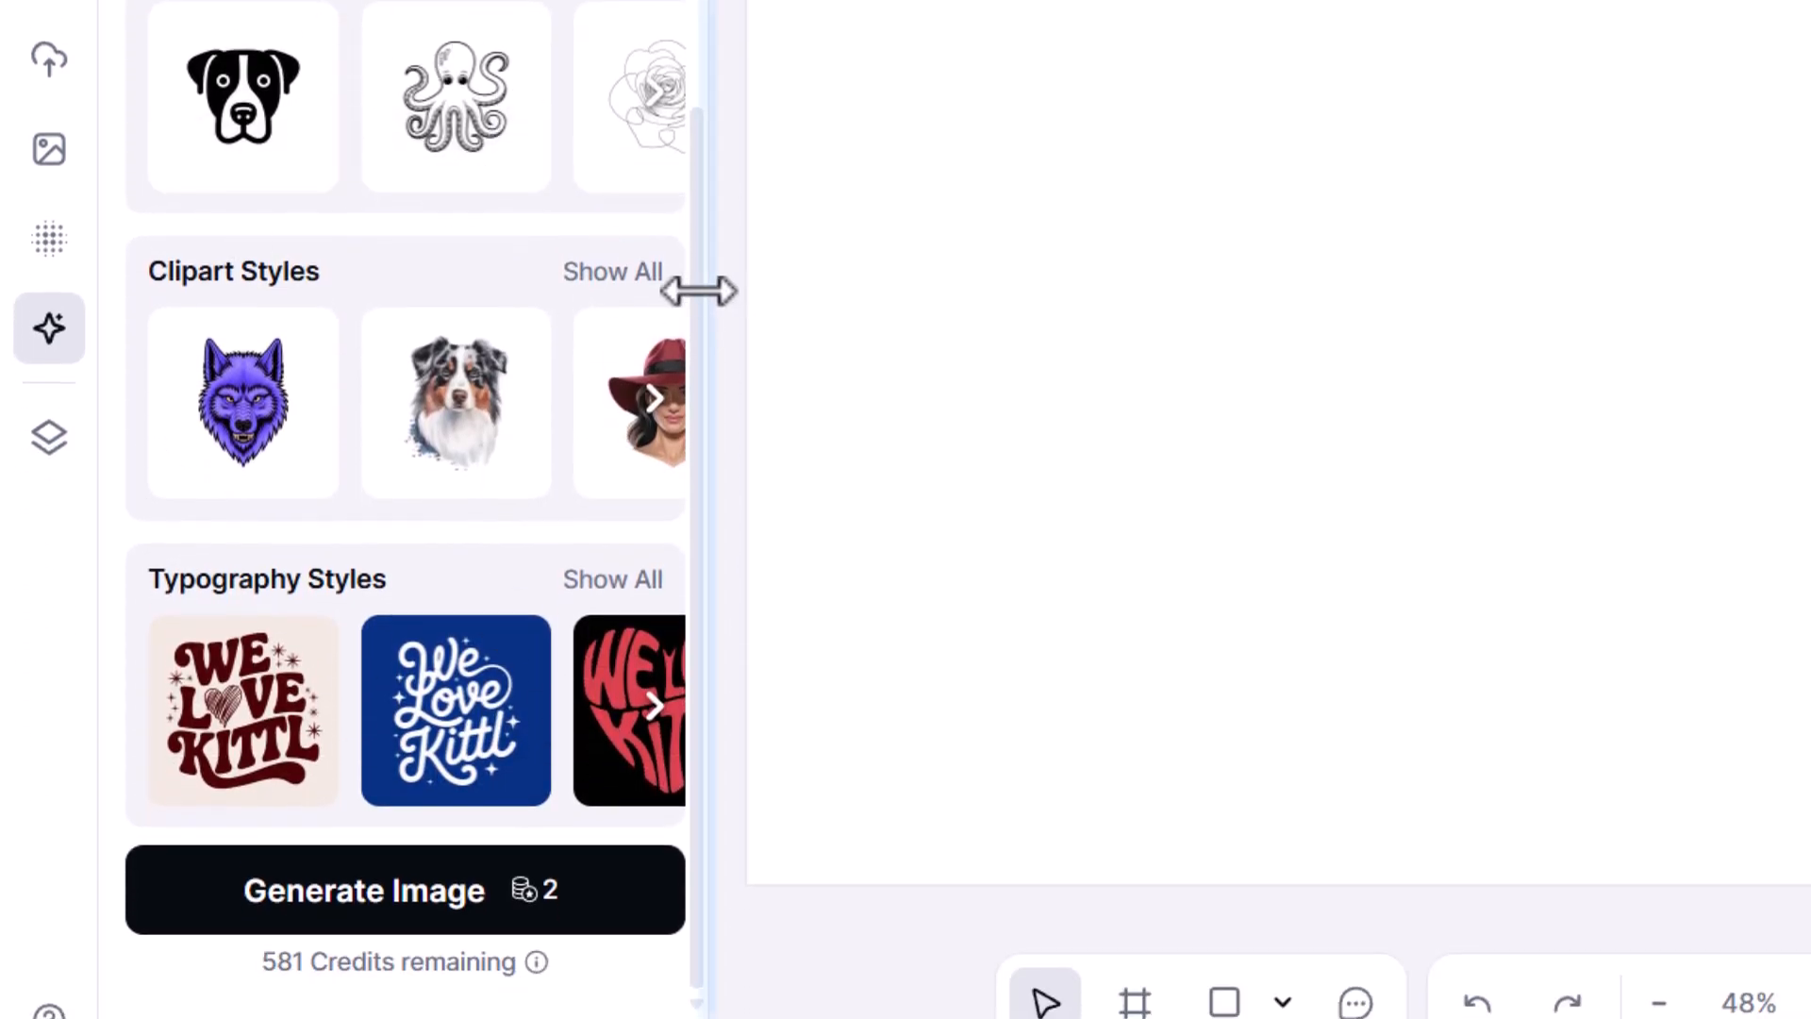
pyautogui.moveTo(693, 292); pyautogui.dragTo(693, 0)
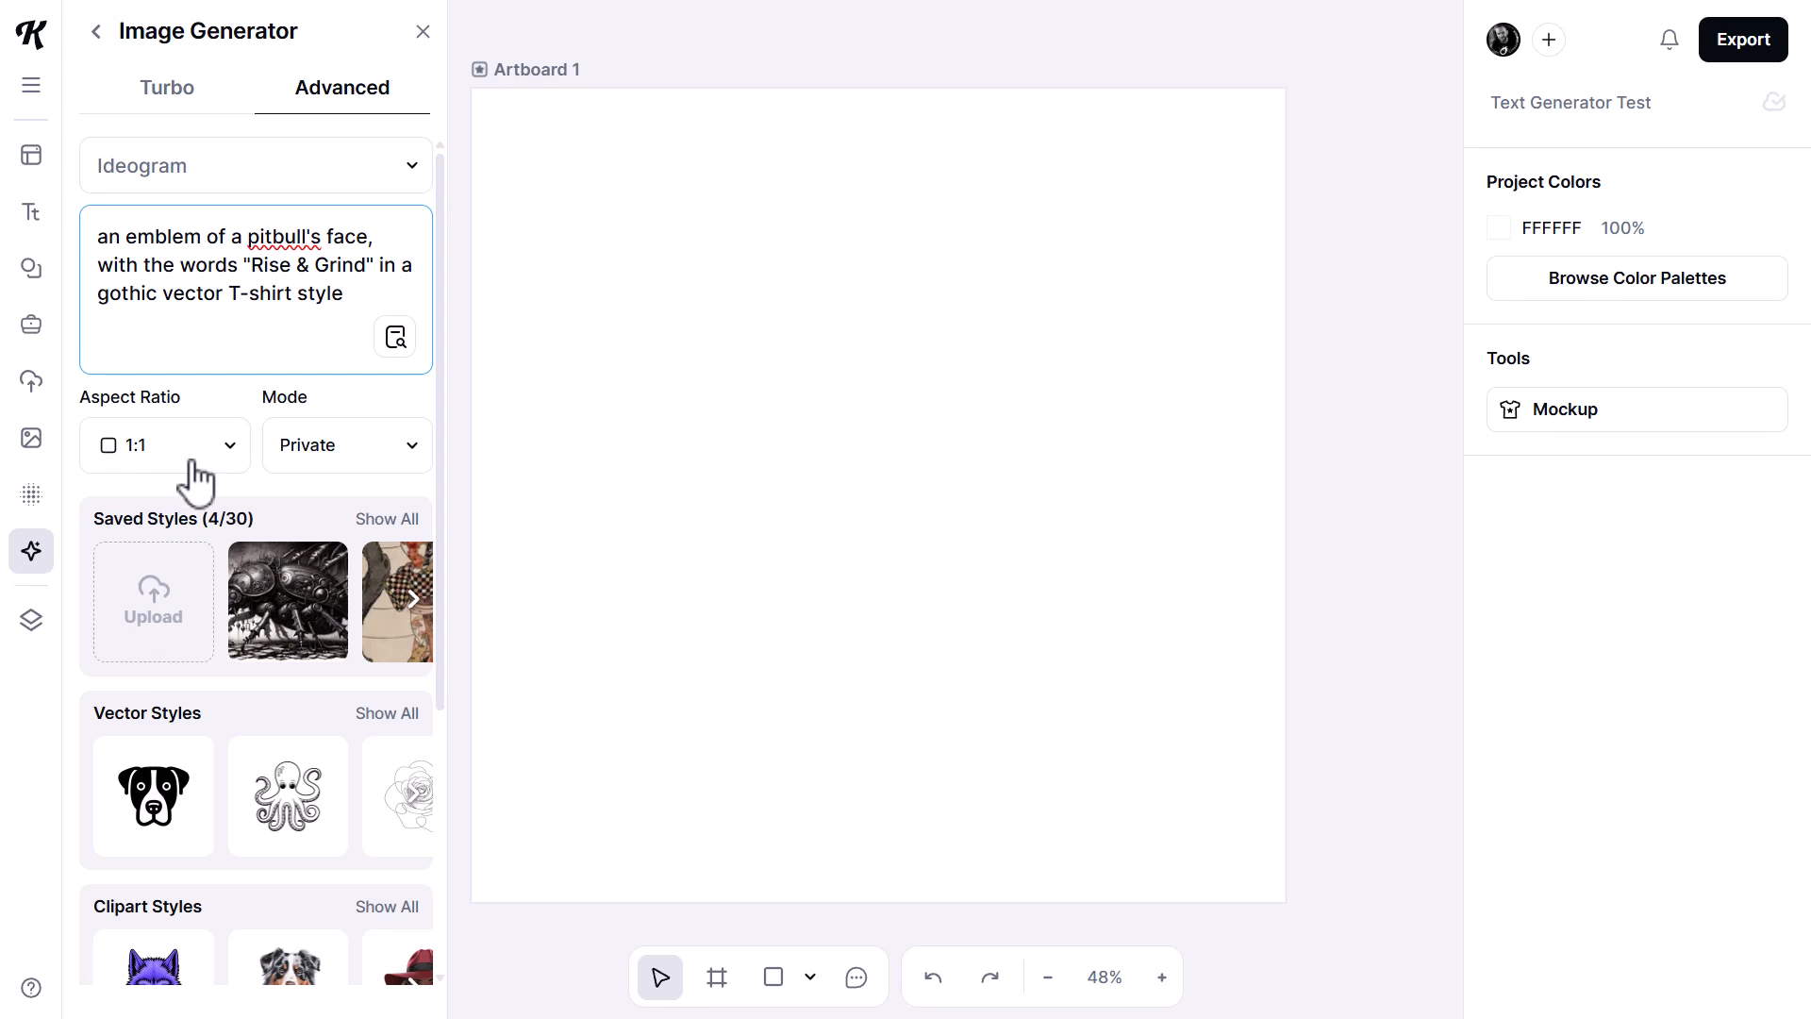
pyautogui.moveTo(438, 458); pyautogui.dragTo(438, 743)
pyautogui.click(276, 917)
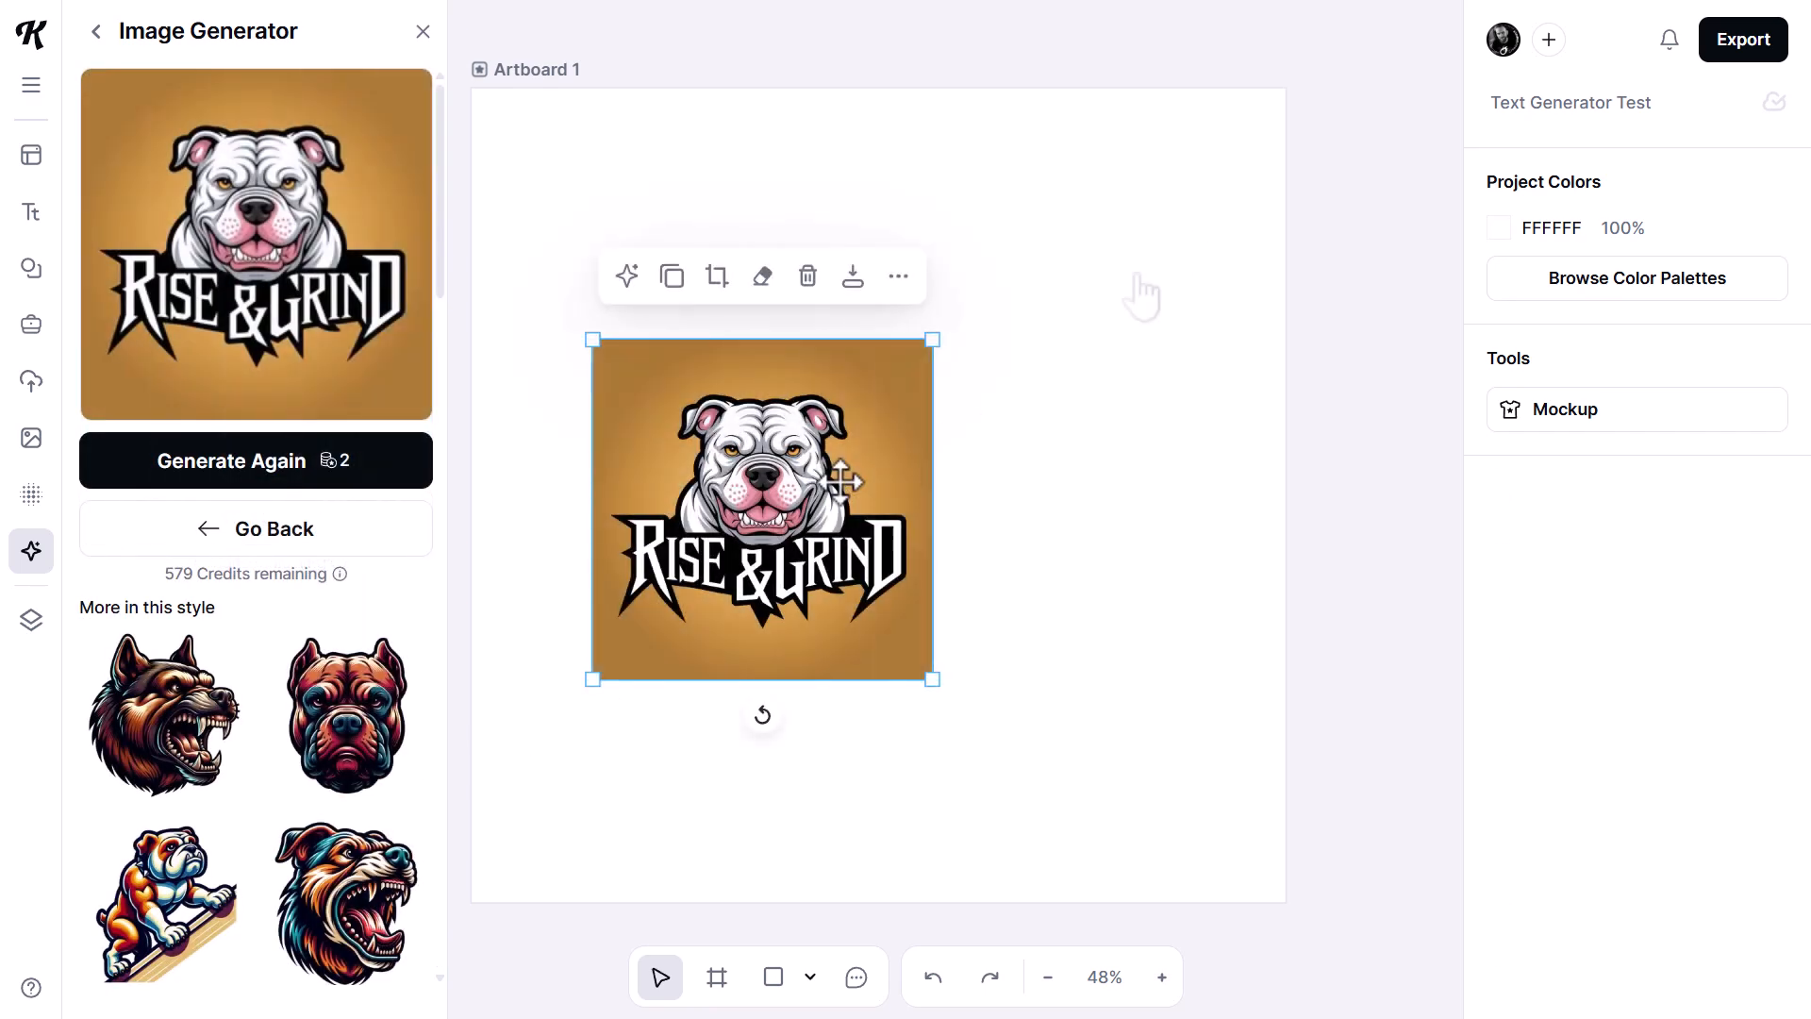
pyautogui.moveTo(778, 476); pyautogui.dragTo(655, 232)
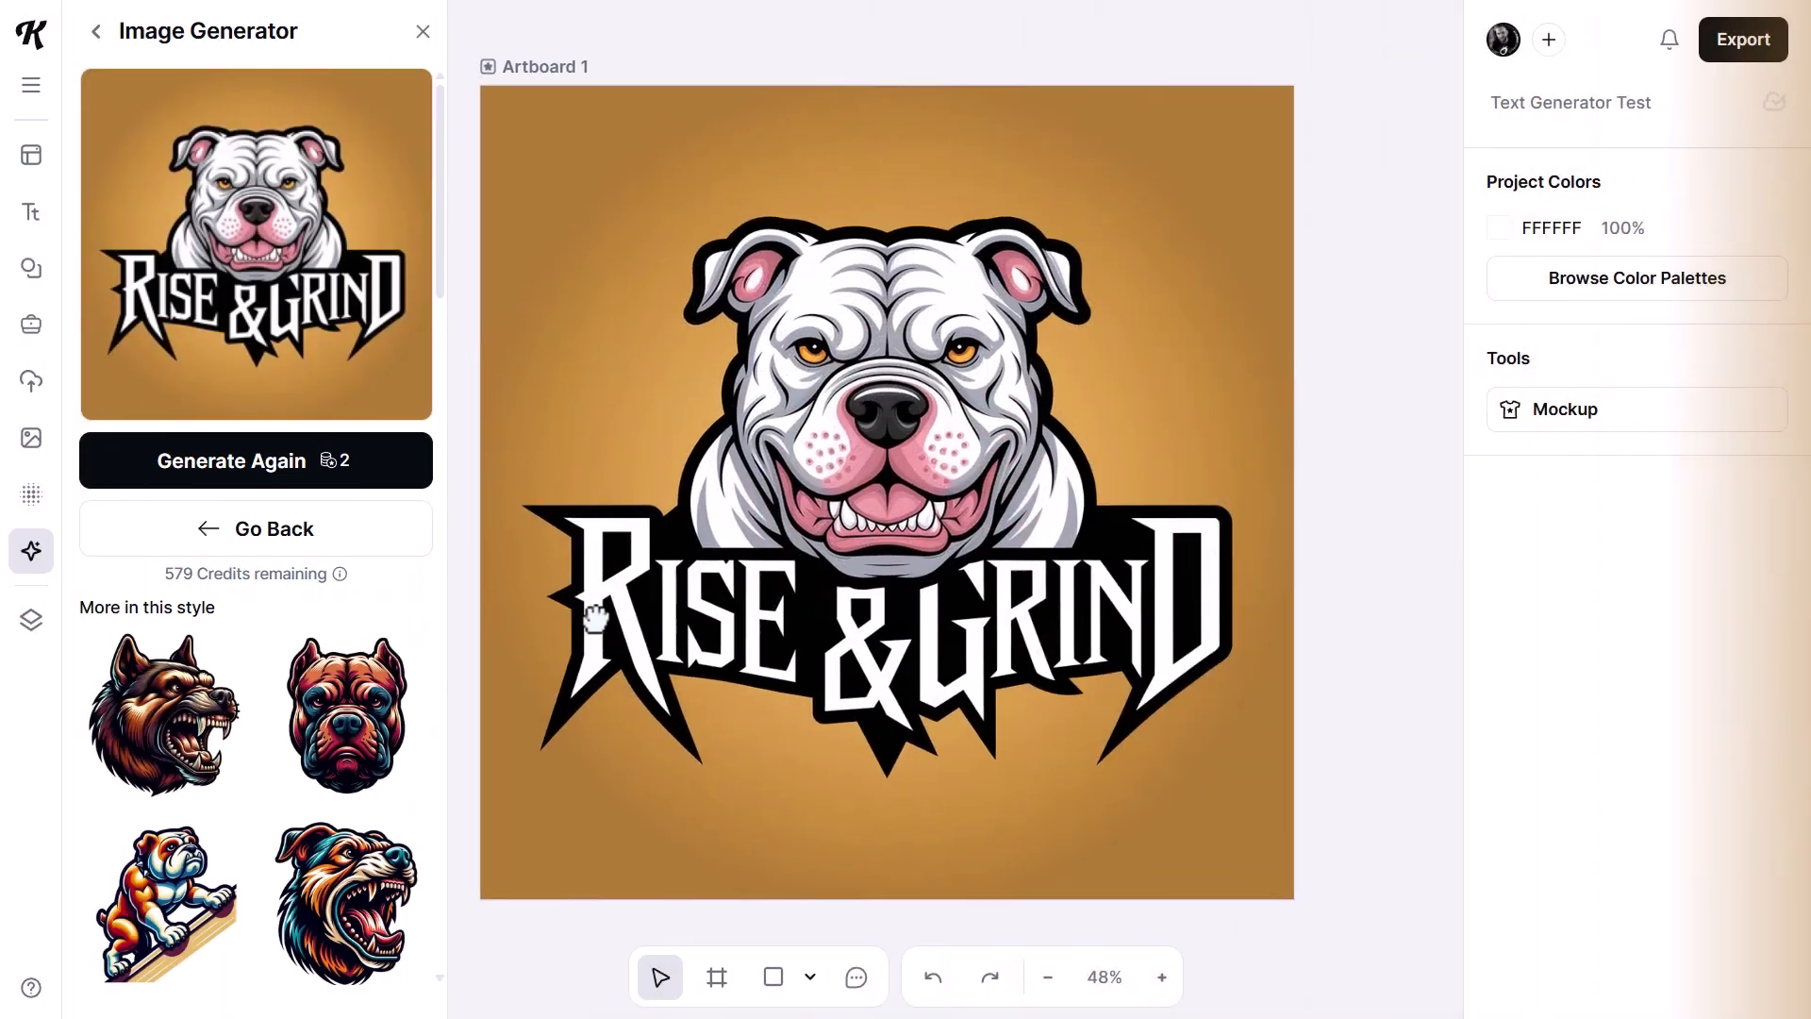
# - Draw a second square artboard of about 1242 × 1242 px on the empty canvas beside Artboard 1
pyautogui.hscroll(-10, 745, 960)
pyautogui.click(717, 977)
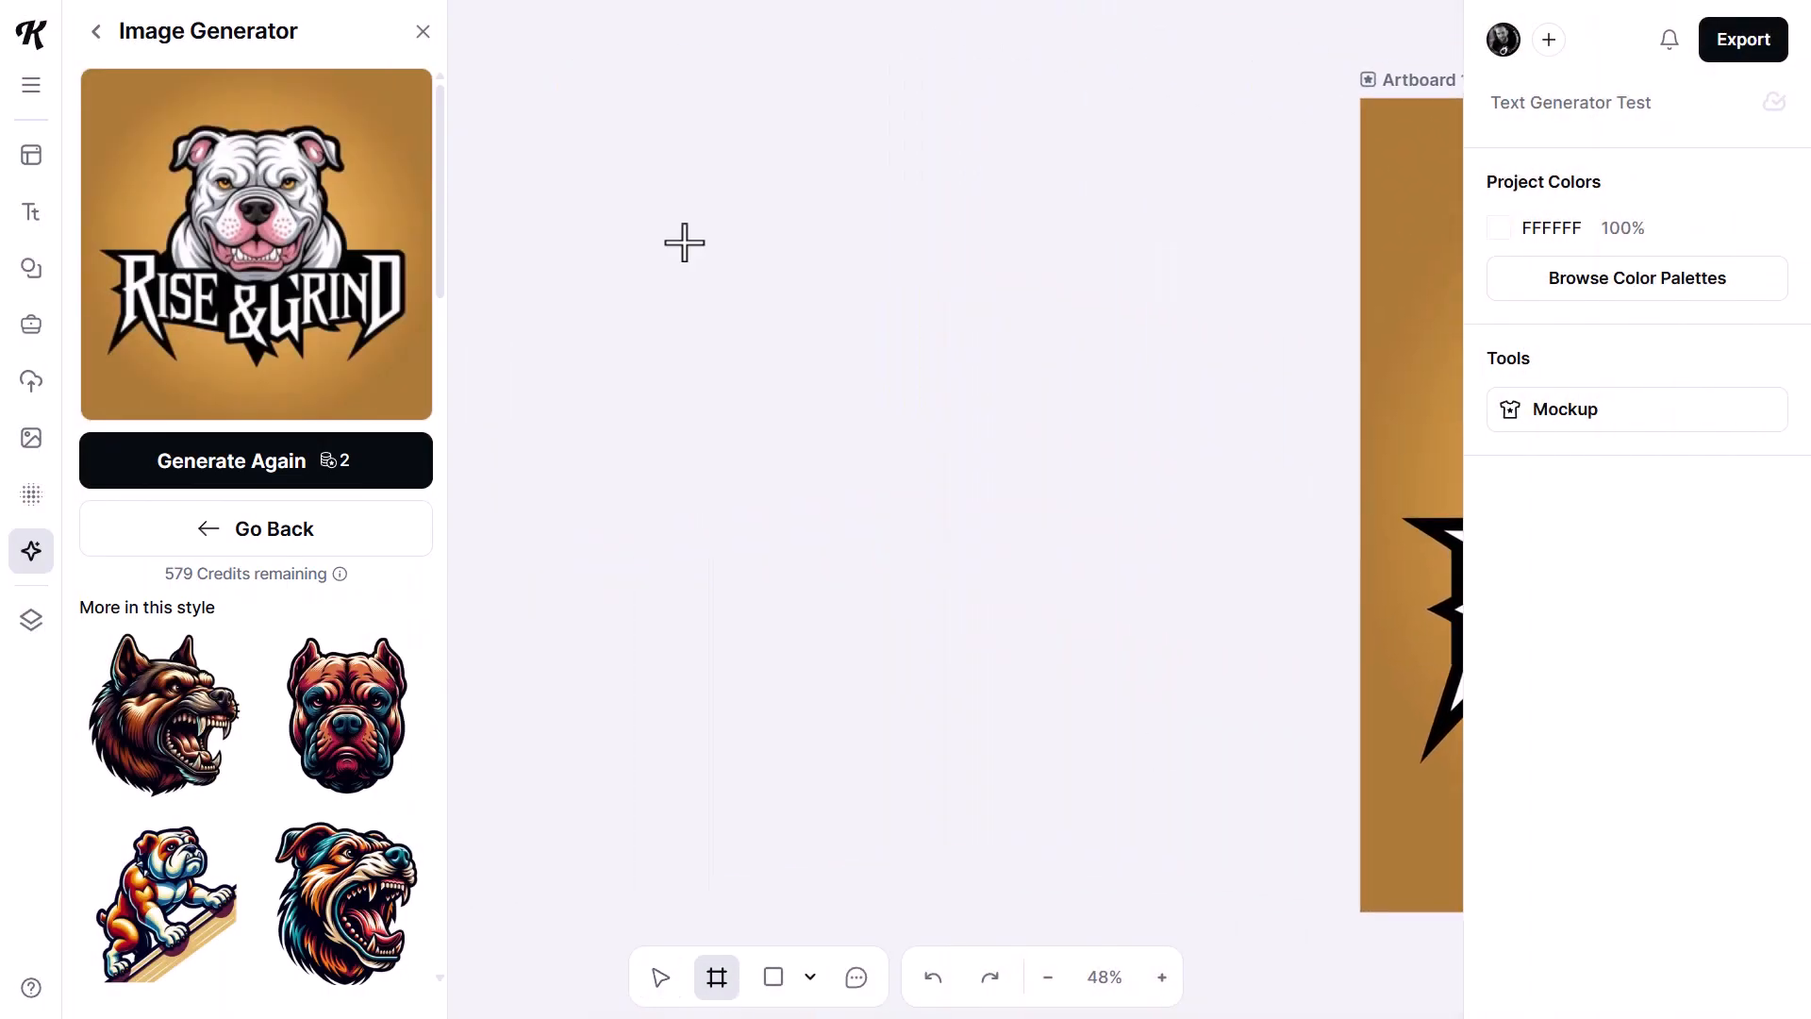
pyautogui.moveTo(505, 79); pyautogui.dragTo(1347, 912)
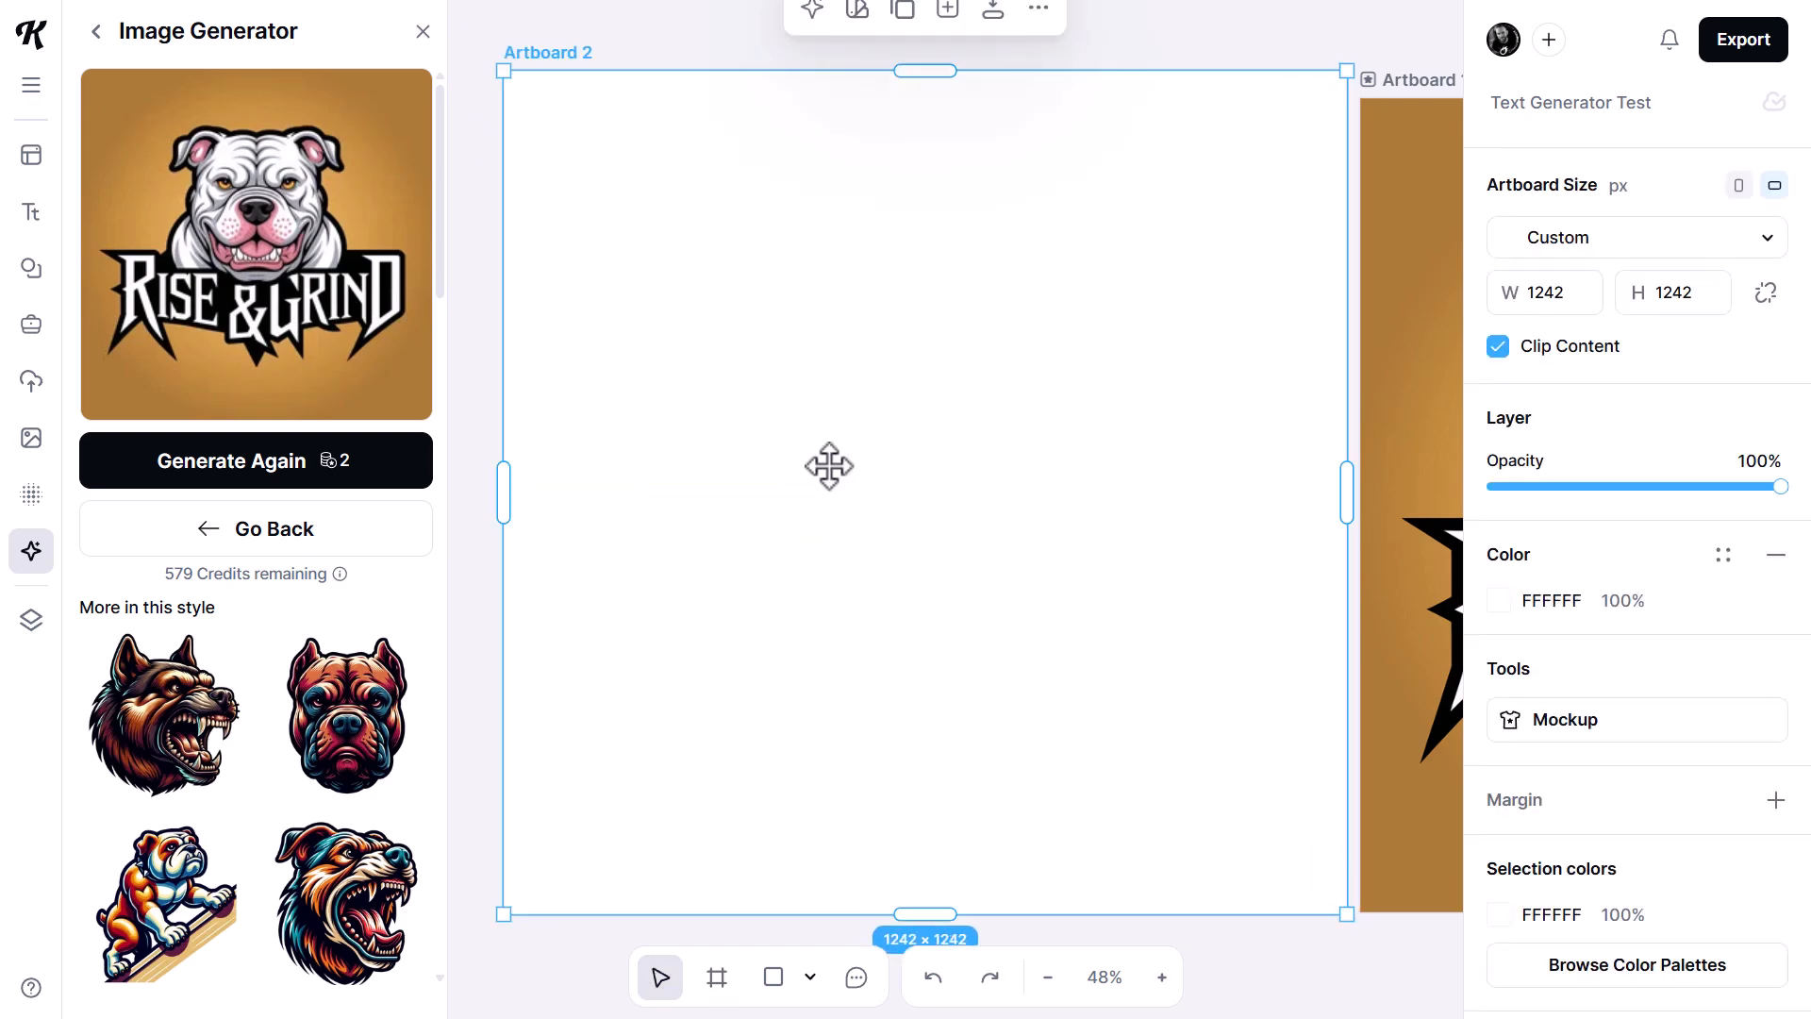
# - Return to the image prompt and remove "in a gothic vector T-shirt style" from its end
pyautogui.click(95, 31)
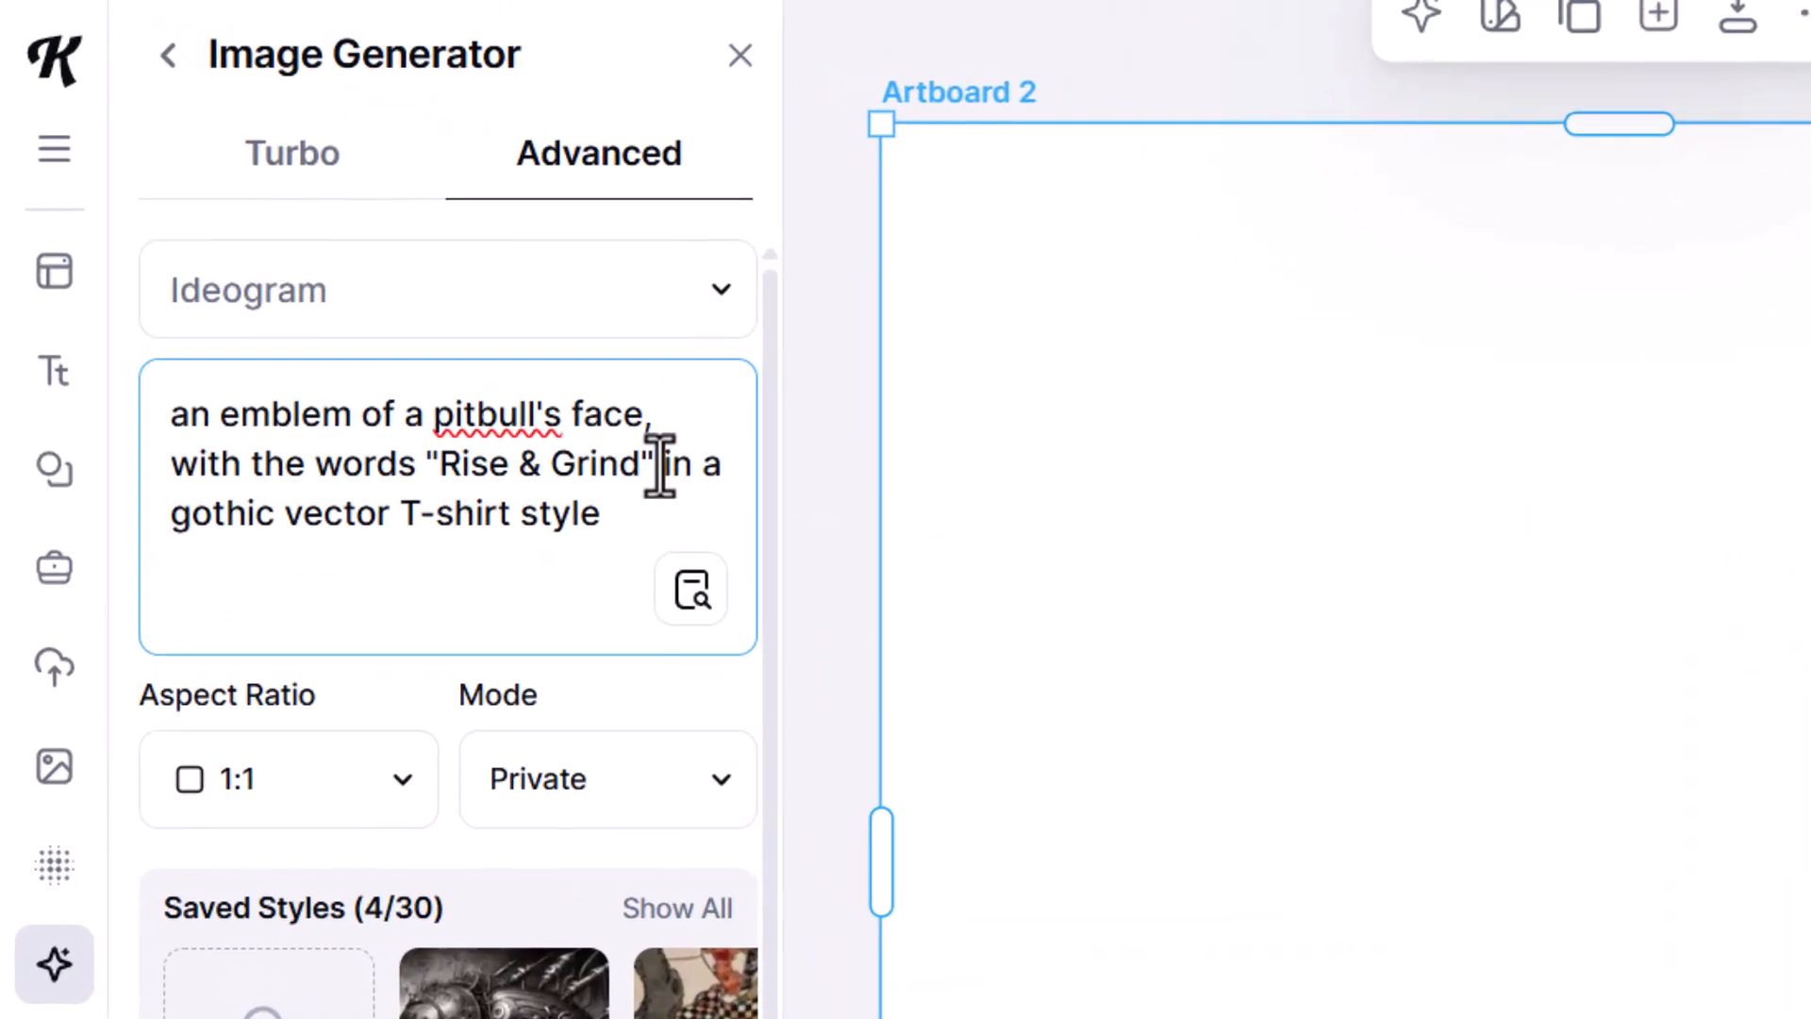
pyautogui.moveTo(377, 261); pyautogui.dragTo(385, 288)
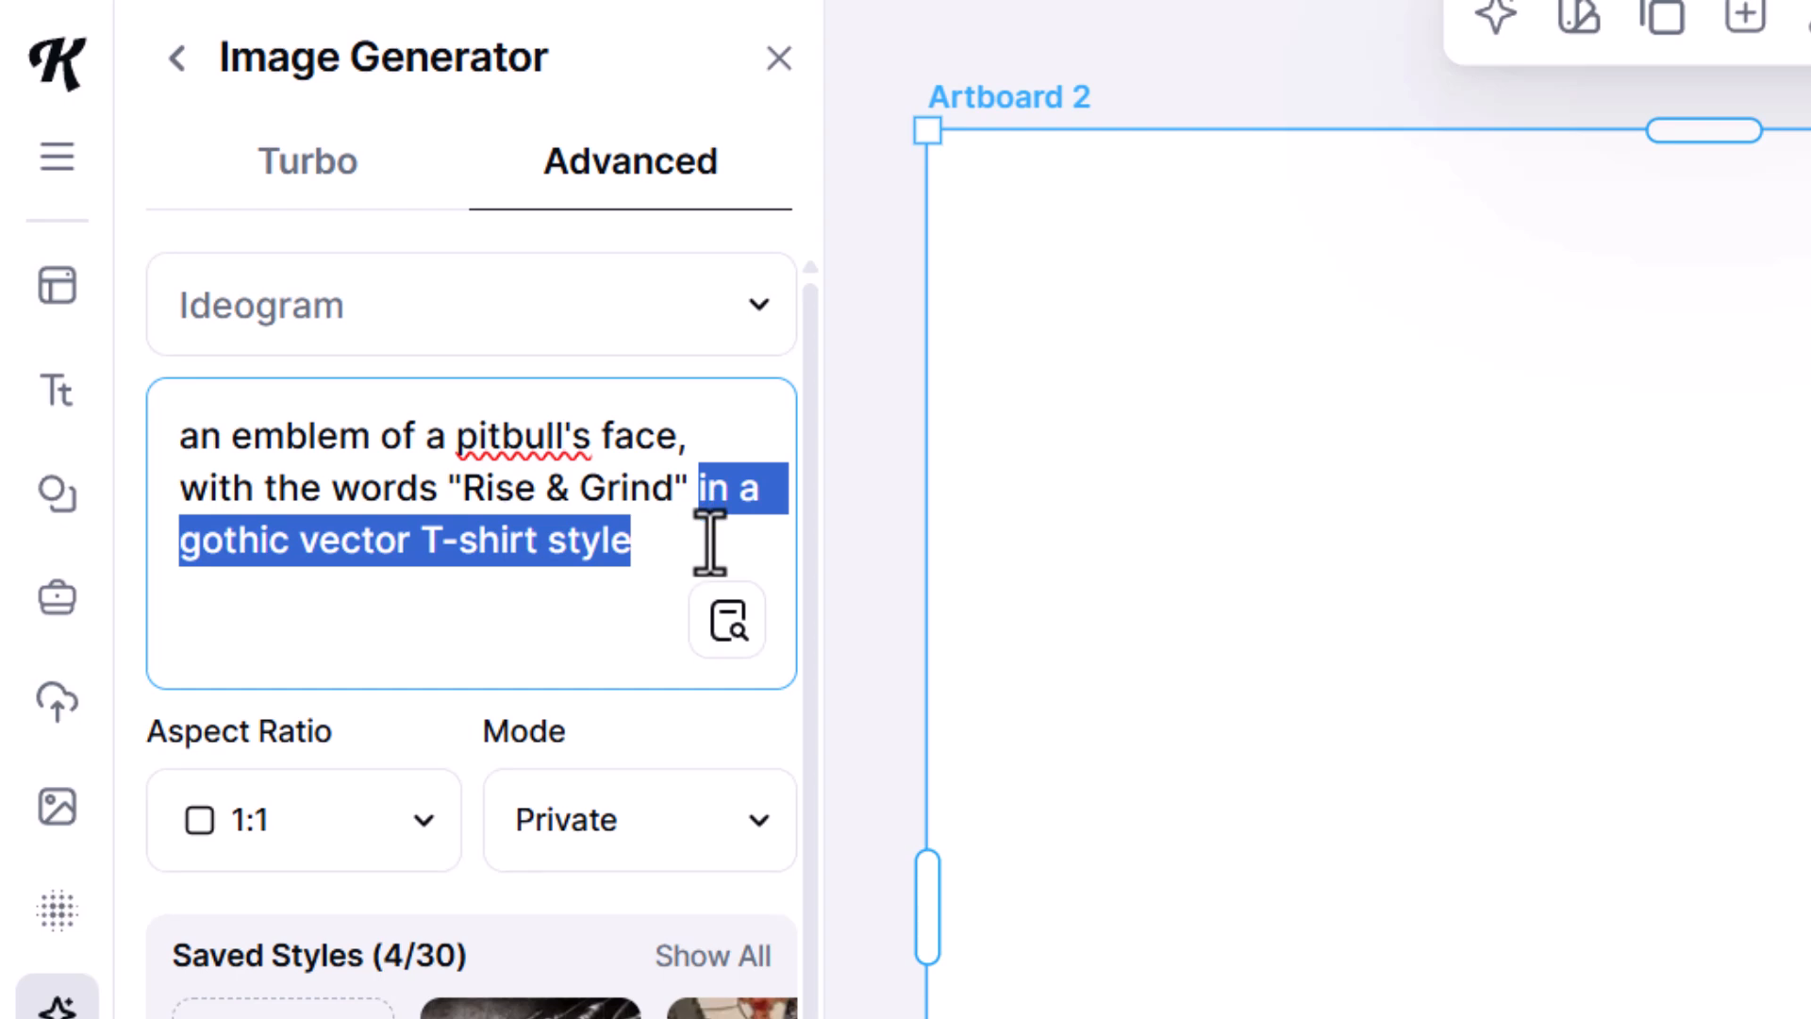
pyautogui.press('BackSpace')
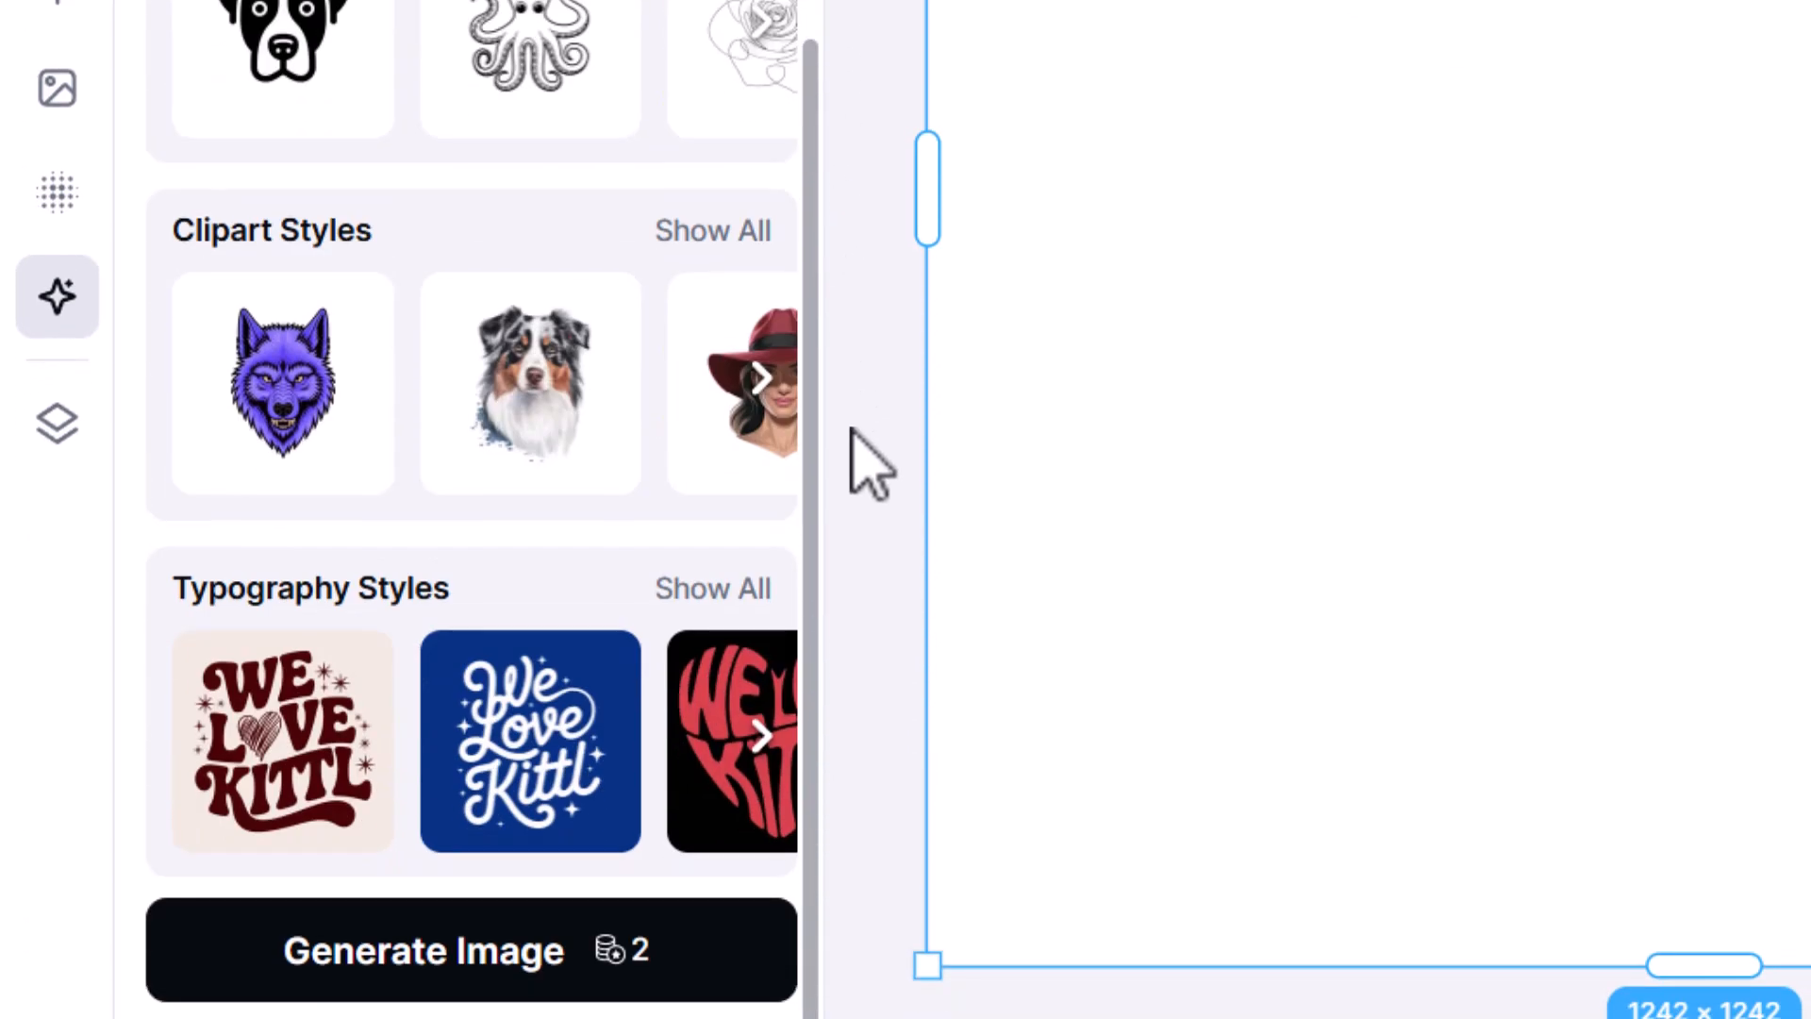
# - Apply the Groovy typography style to the pitbull emblem prompt and generate the image
pyautogui.click(717, 588)
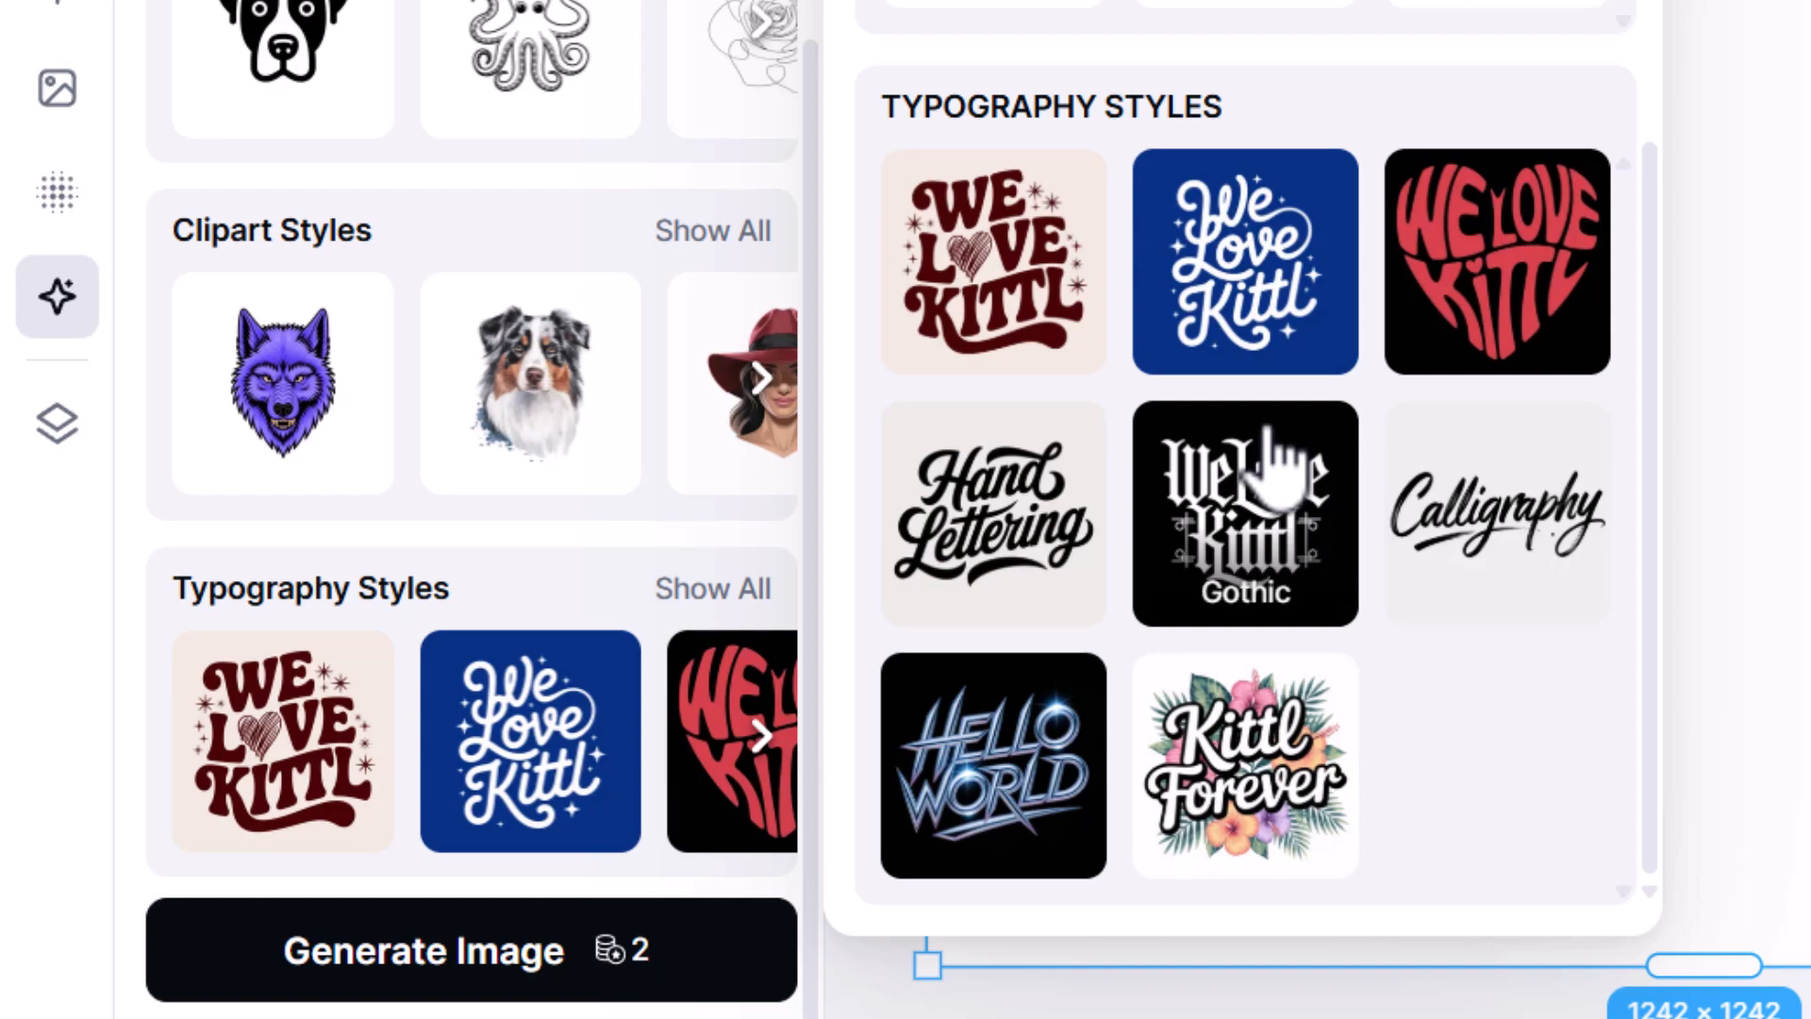
pyautogui.click(999, 236)
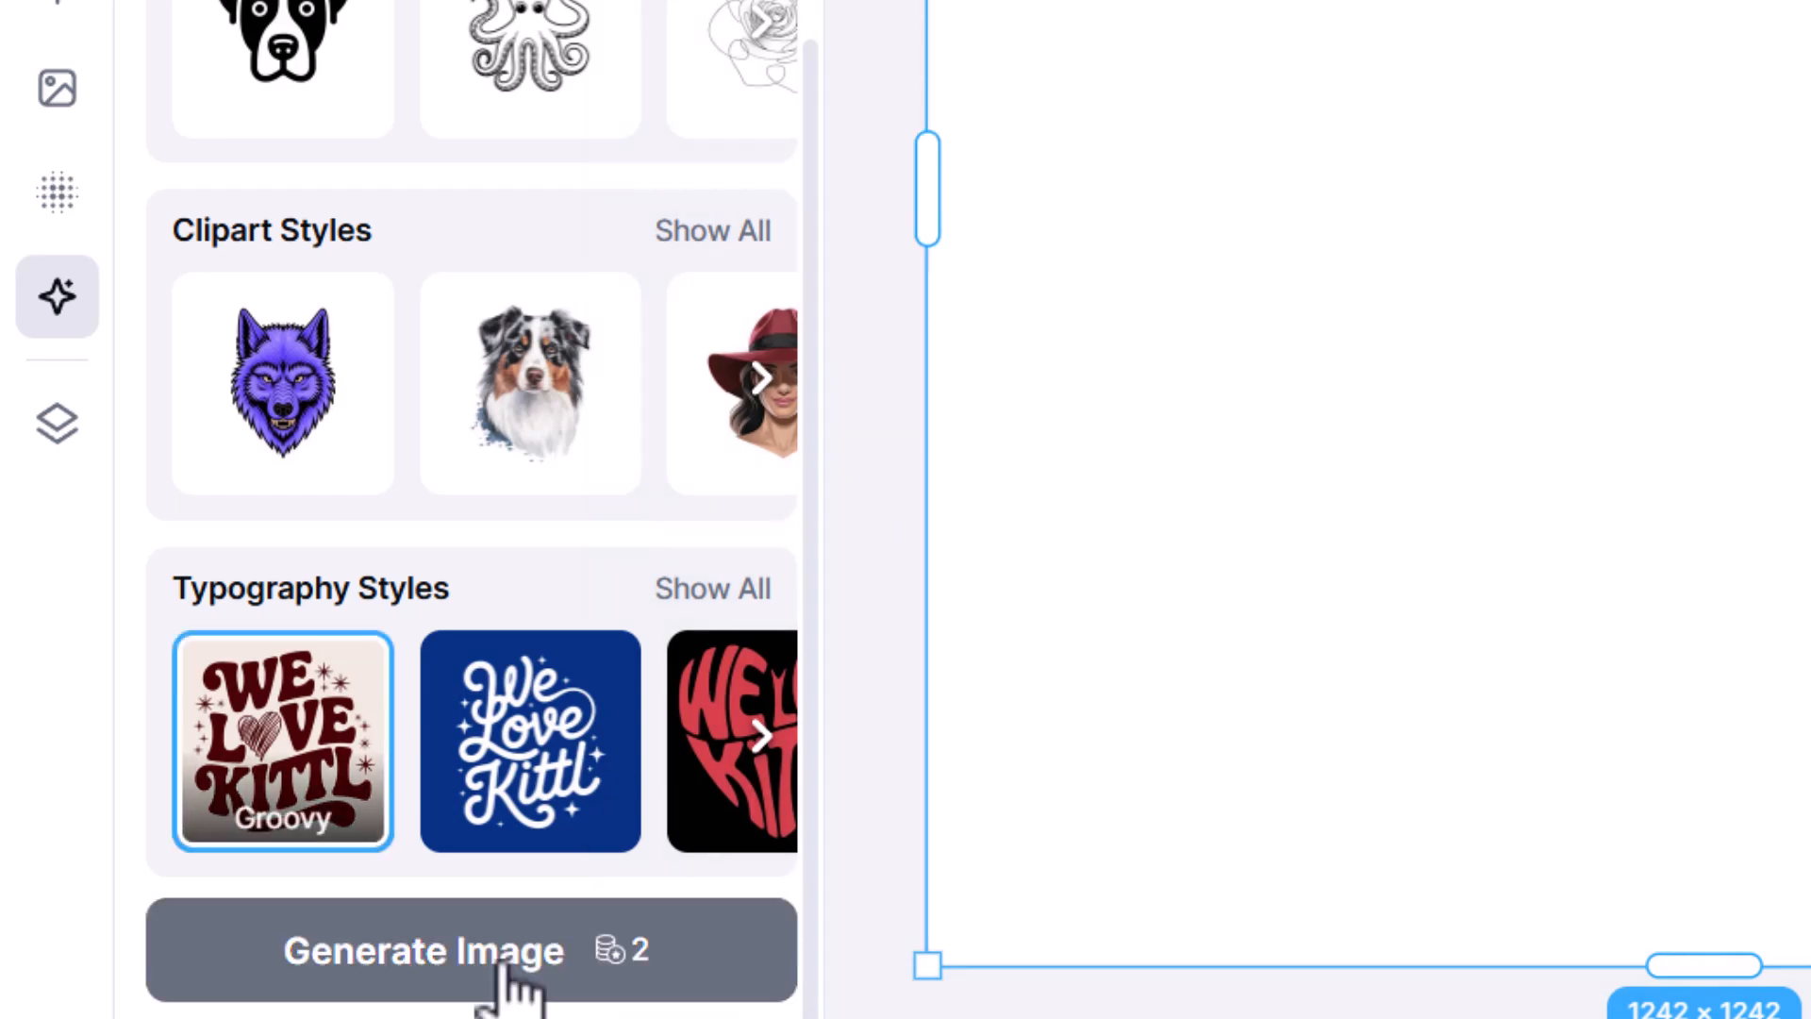
pyautogui.scroll(5, 485, 585)
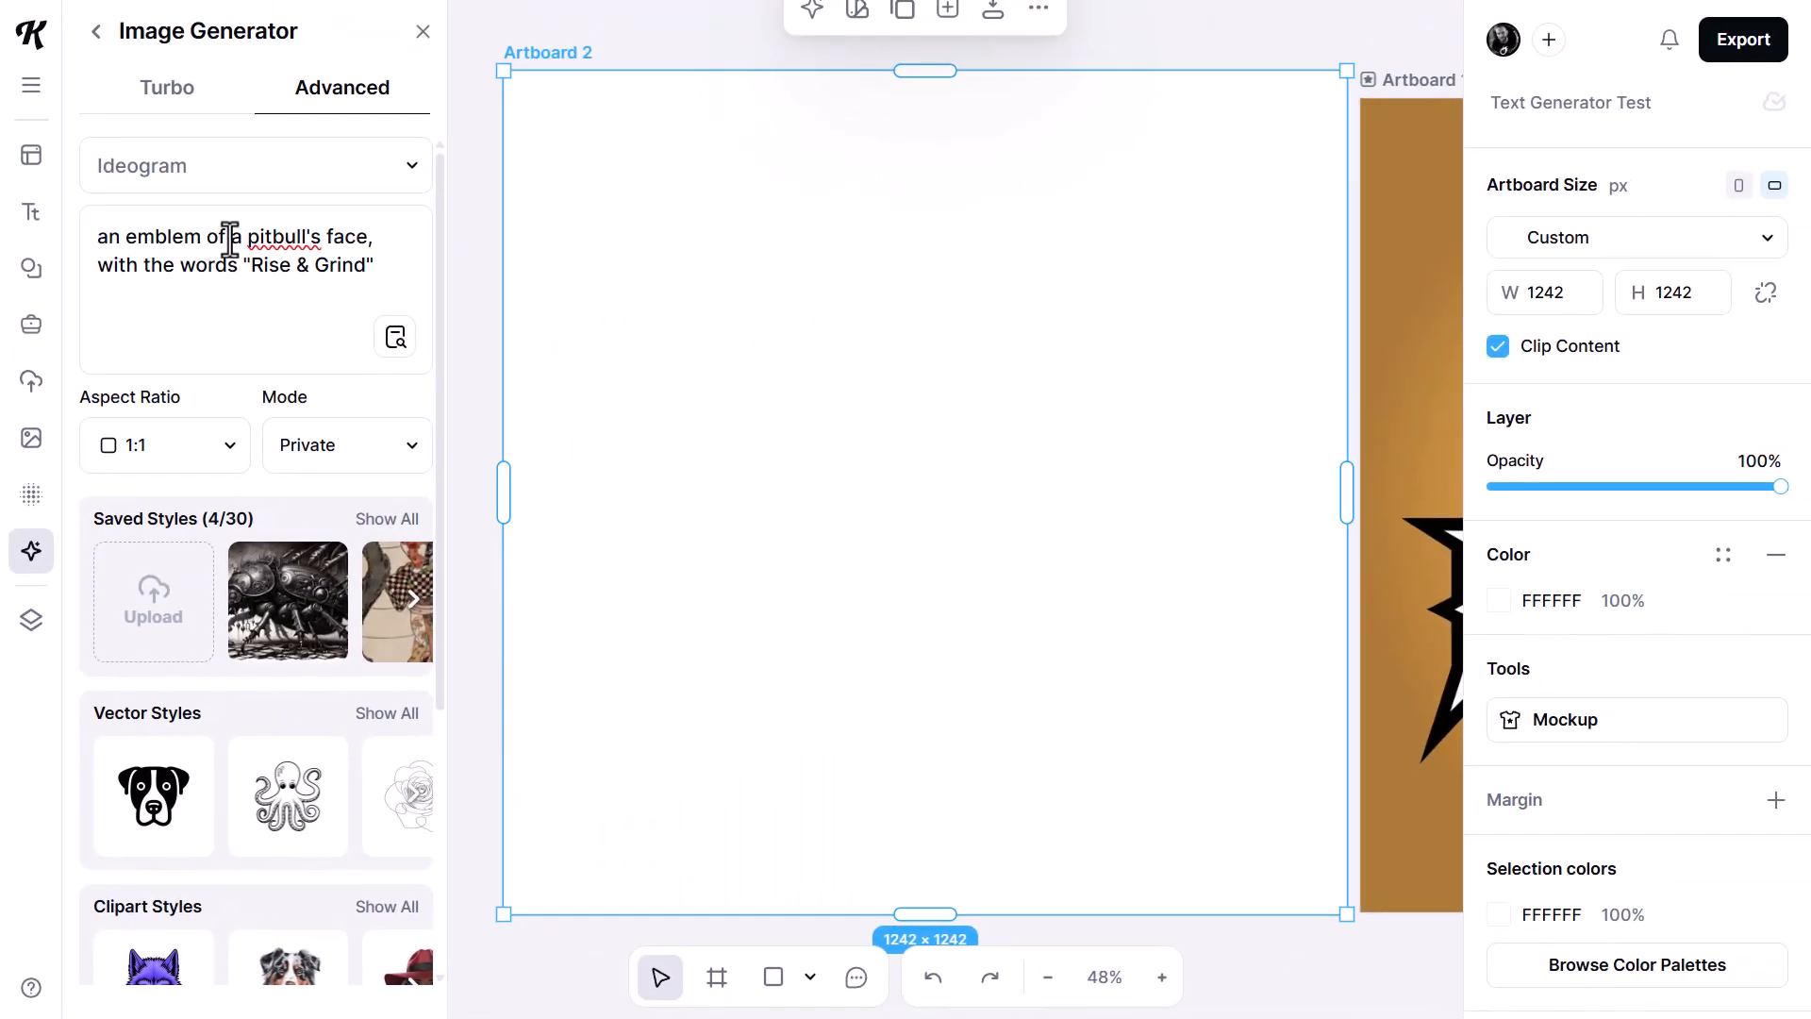
pyautogui.scroll(-5, 226, 472)
pyautogui.click(266, 913)
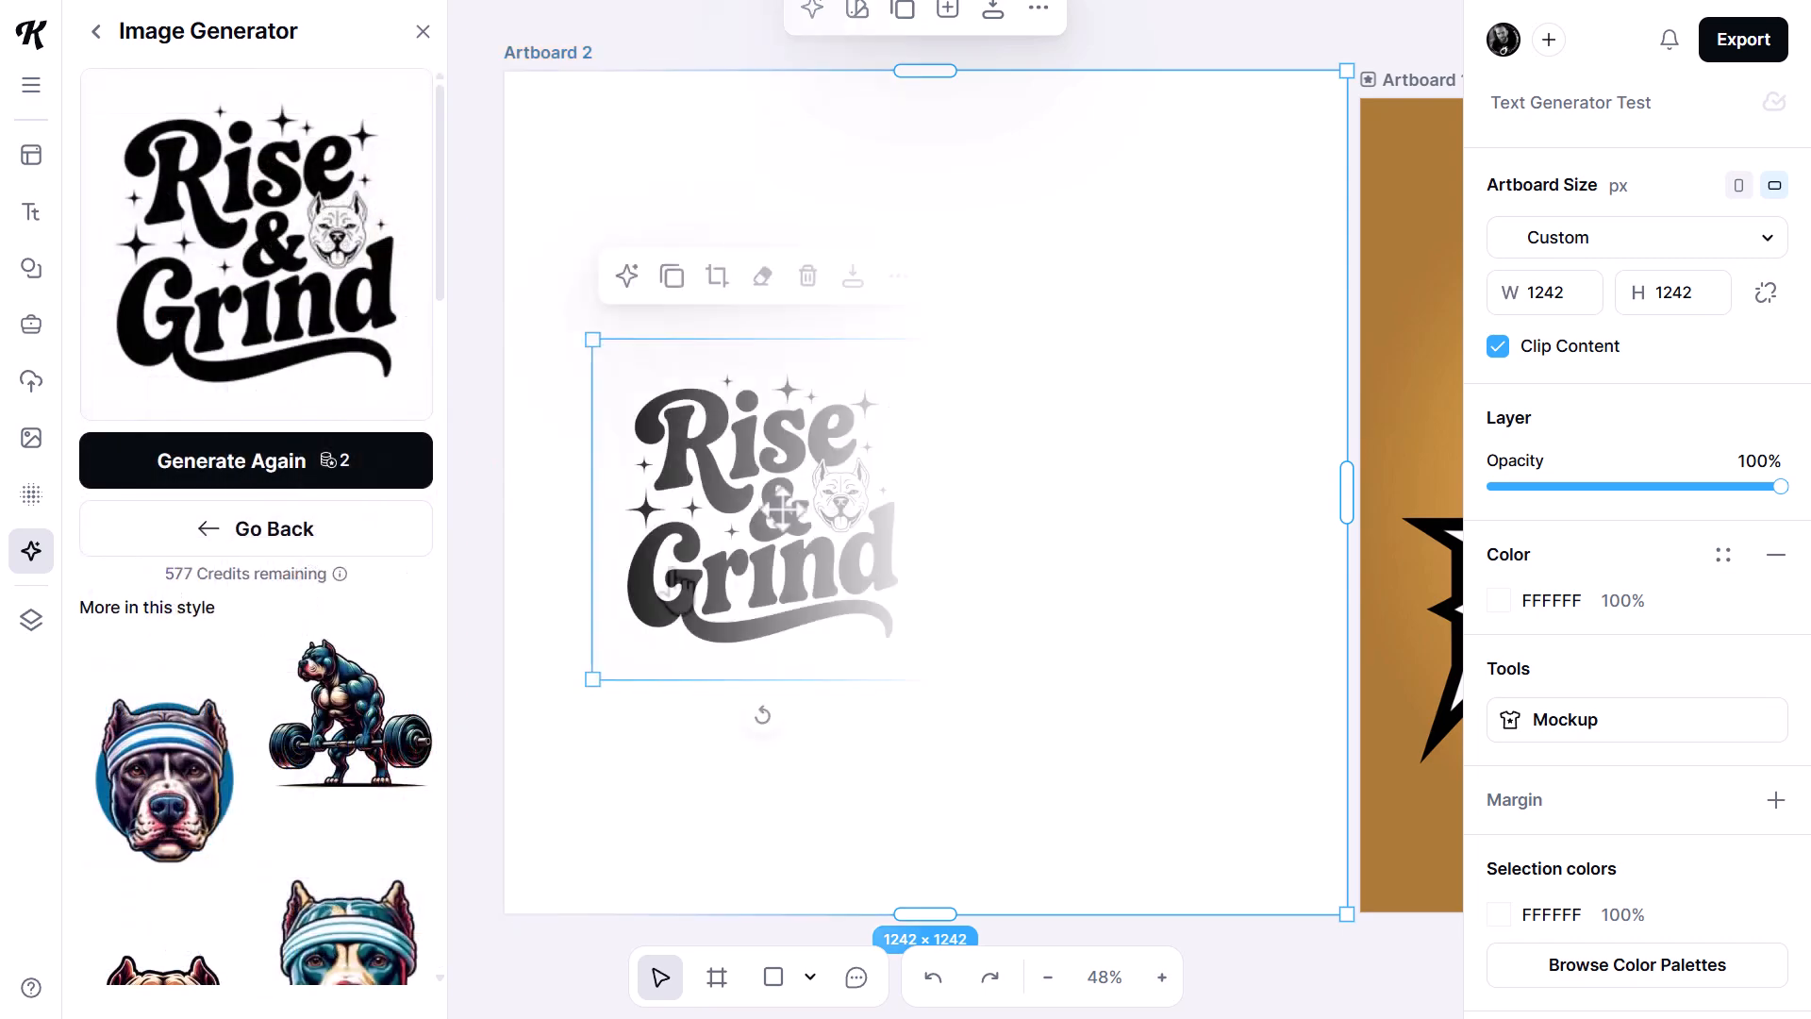
# - Resize the generated Groovy image to about 548 × 548 px and place it in Artboard 2's upper right corner
pyautogui.moveTo(863, 410); pyautogui.dragTo(1339, 887)
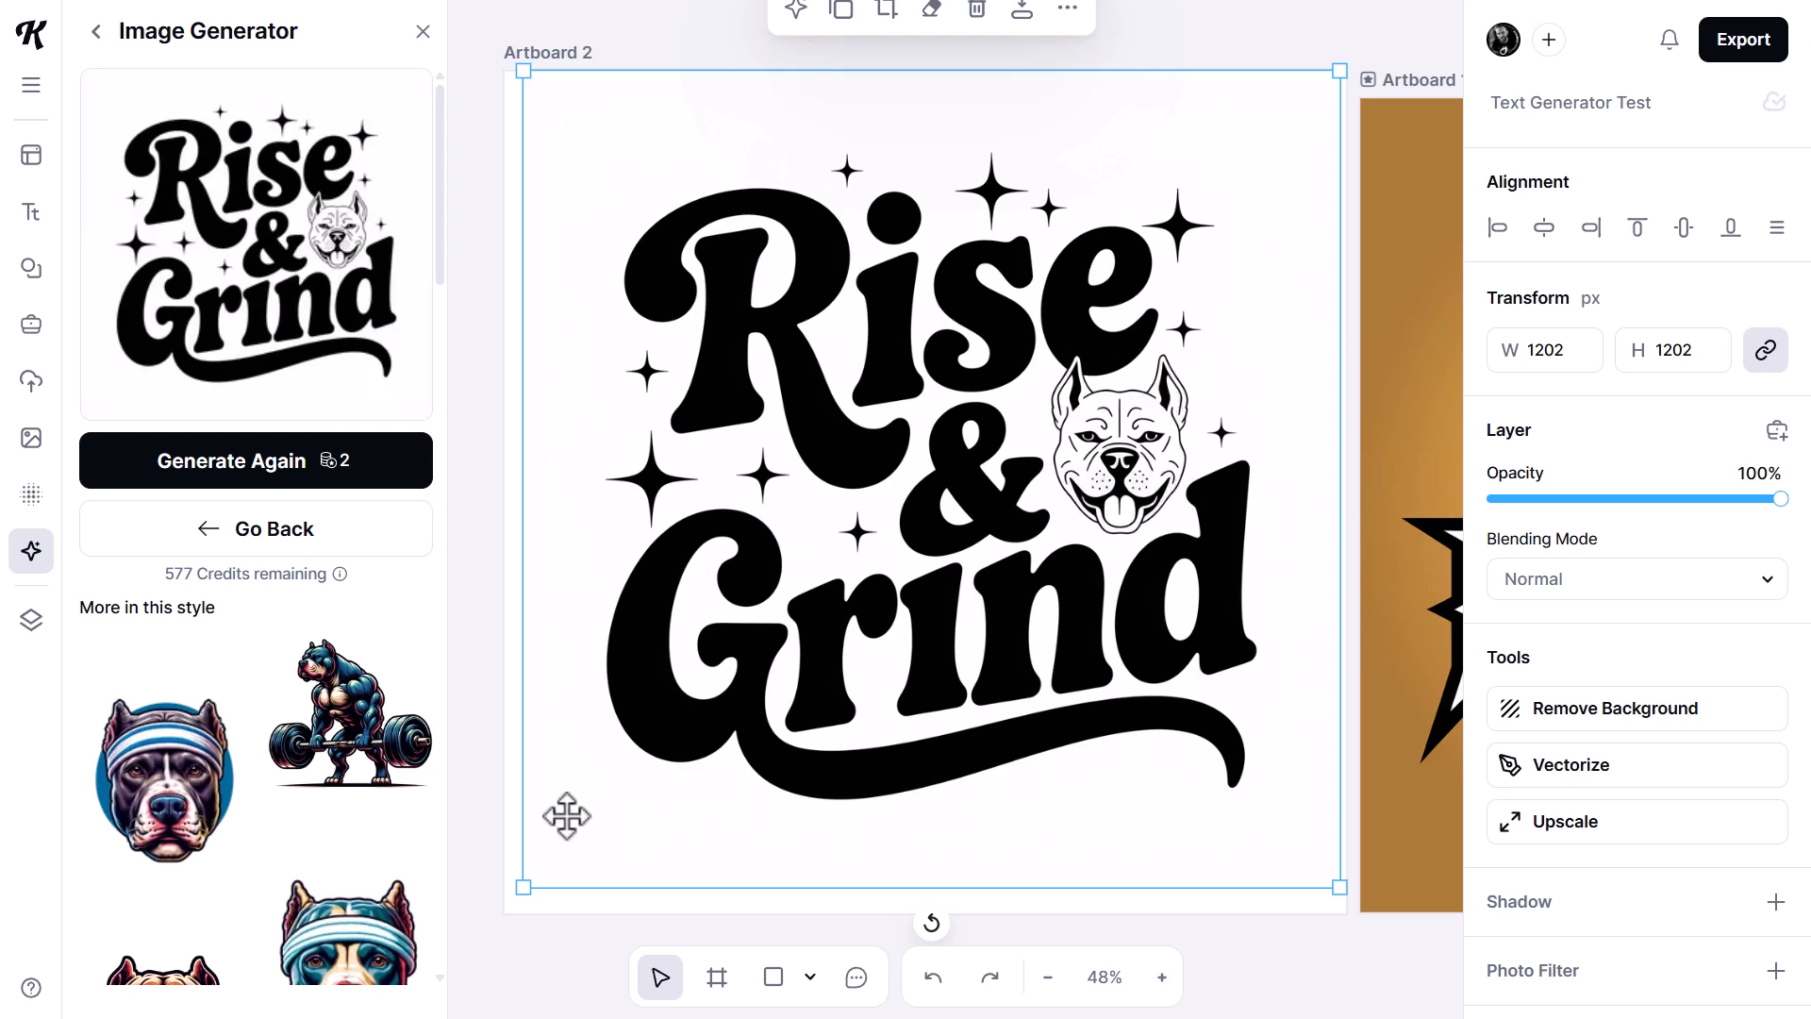
pyautogui.moveTo(526, 888); pyautogui.dragTo(937, 416)
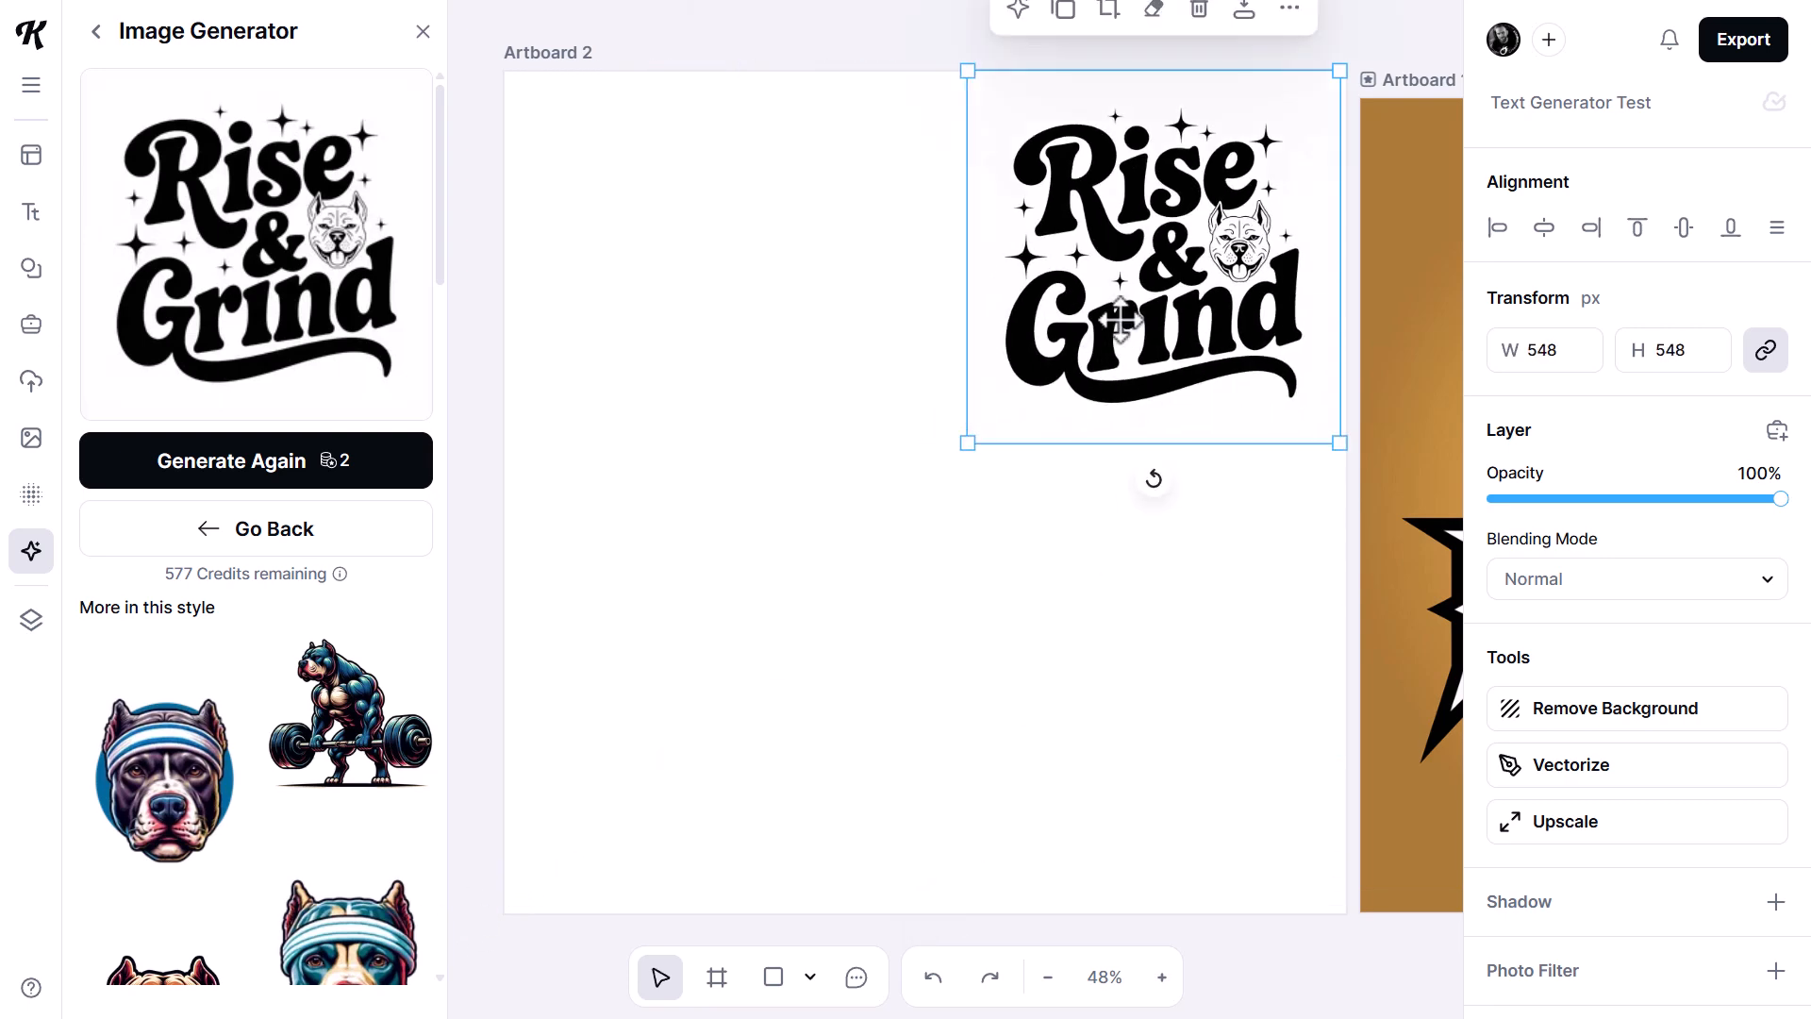
pyautogui.moveTo(1179, 259); pyautogui.dragTo(1155, 286)
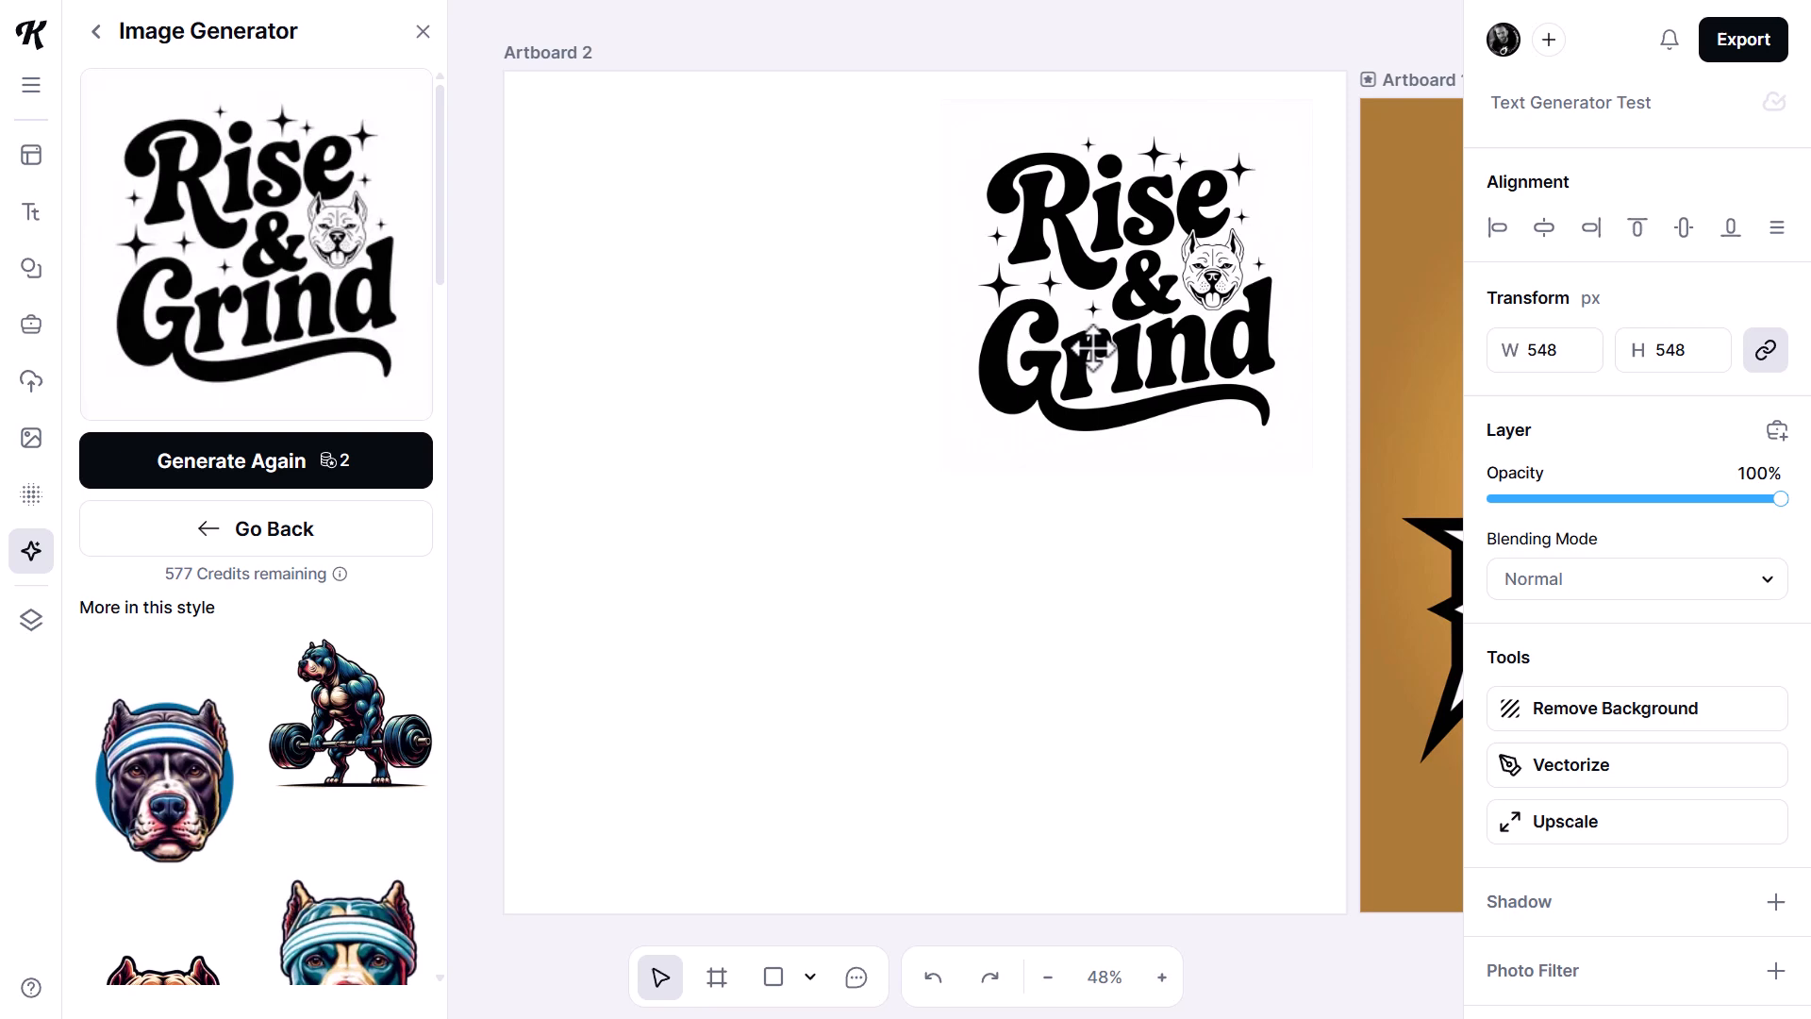
# - Return to the image prompt and shorten it to: the words "Rise & Grind"
pyautogui.click(92, 42)
pyautogui.scroll(-3, 150, 323)
pyautogui.scroll(3, 188, 339)
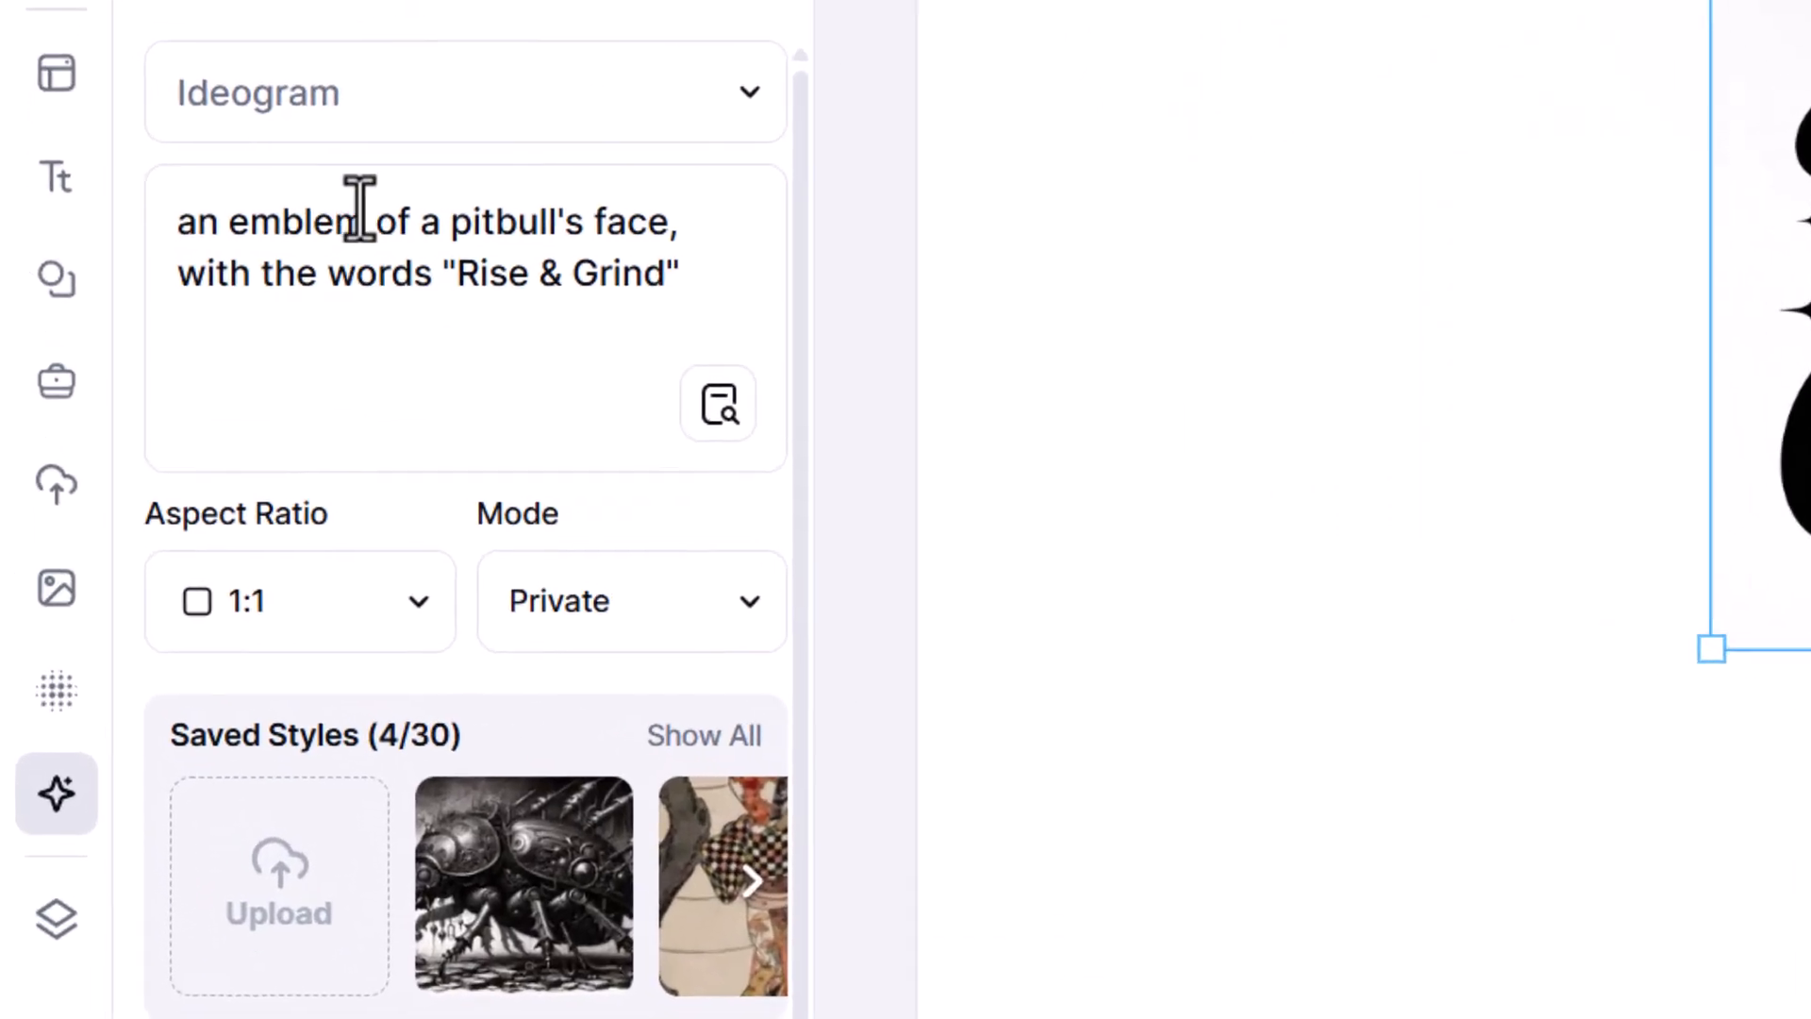
pyautogui.moveTo(262, 276); pyautogui.dragTo(179, 224)
pyautogui.press('BackSpace')
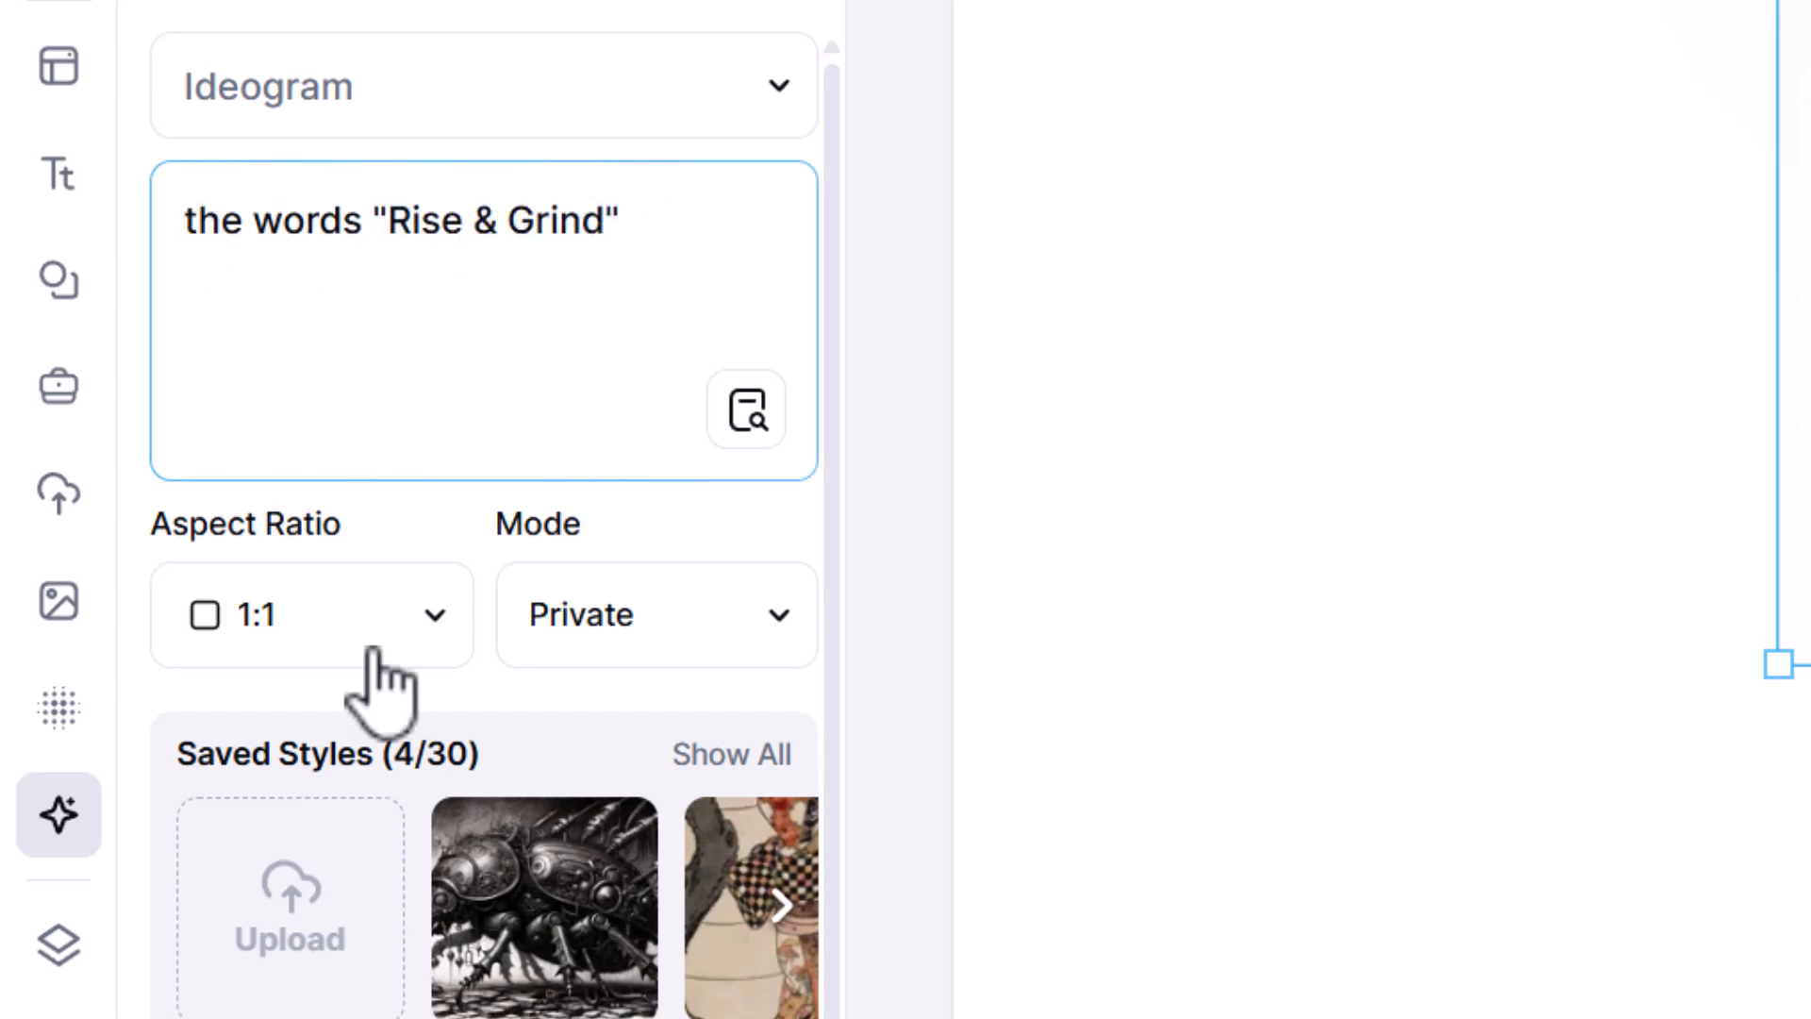
# - Choose the Groovy style from the full set of typography styles for the shortened prompt
pyautogui.scroll(-8, 840, 897)
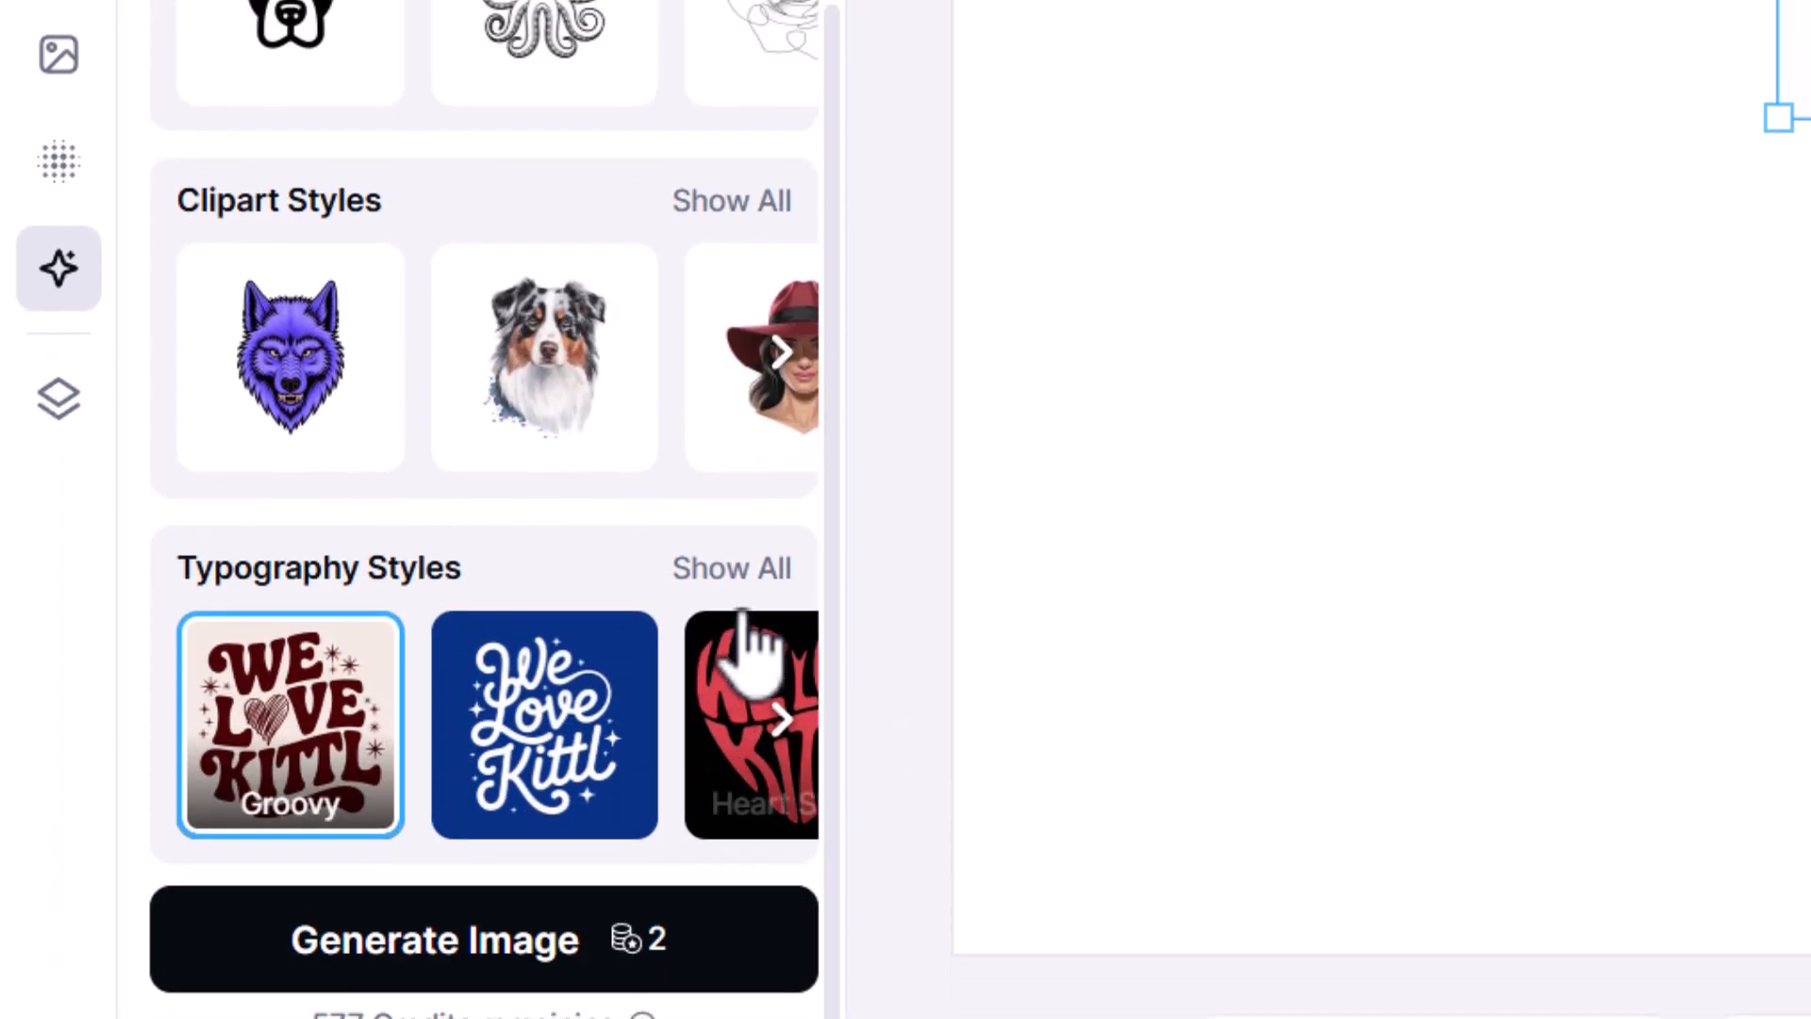
pyautogui.click(752, 569)
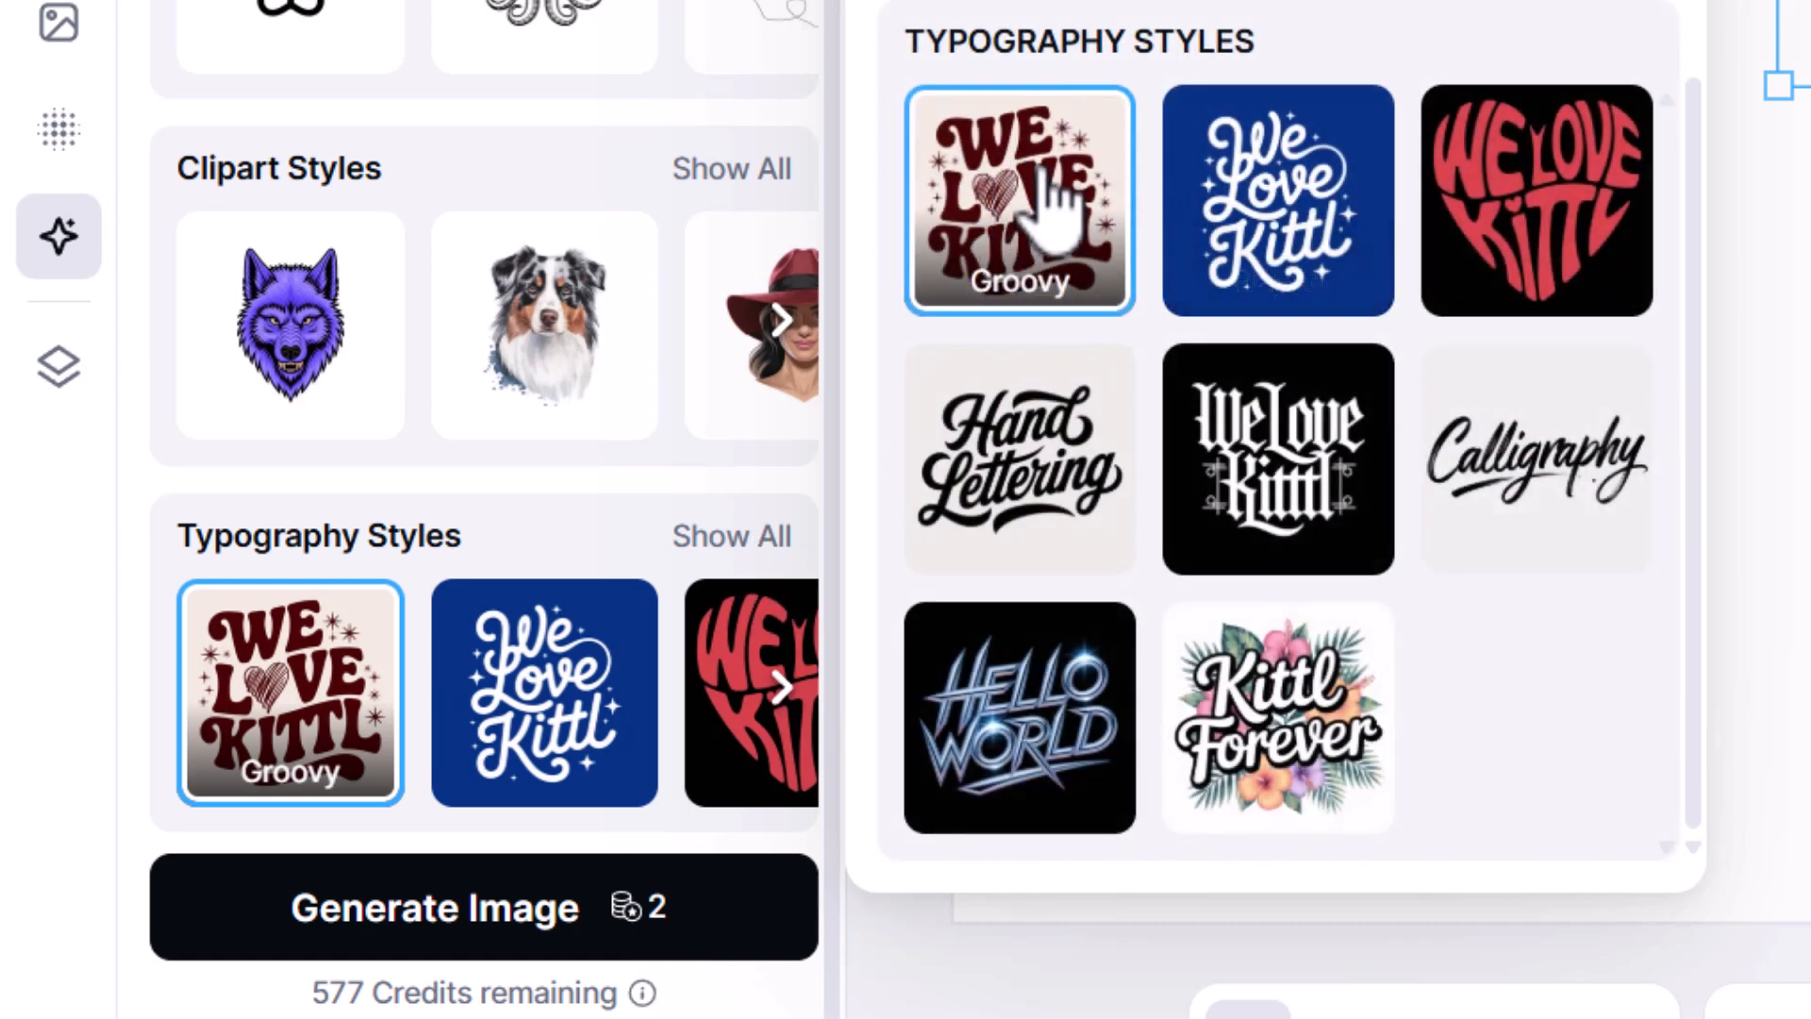
pyautogui.click(1052, 212)
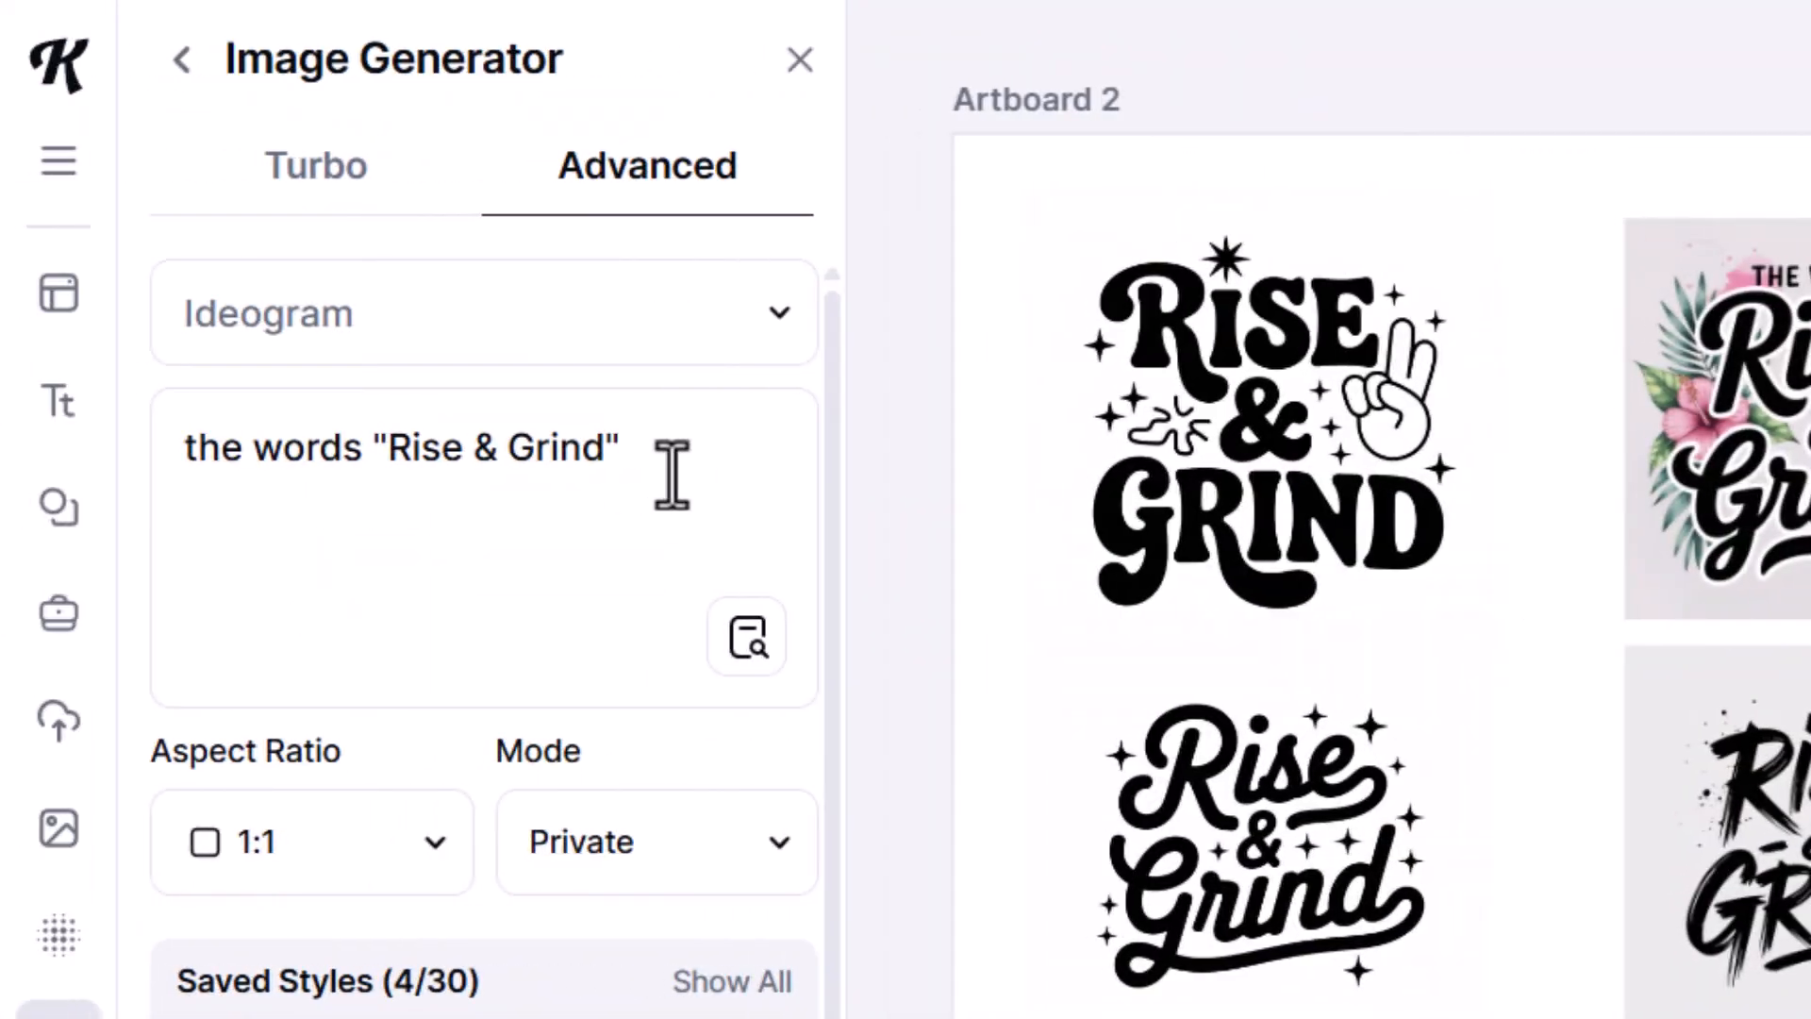
# - Remove "the words" from the prompt, keeping only "Rise & Grind" in quotation marks
pyautogui.moveTo(368, 453); pyautogui.dragTo(109, 485)
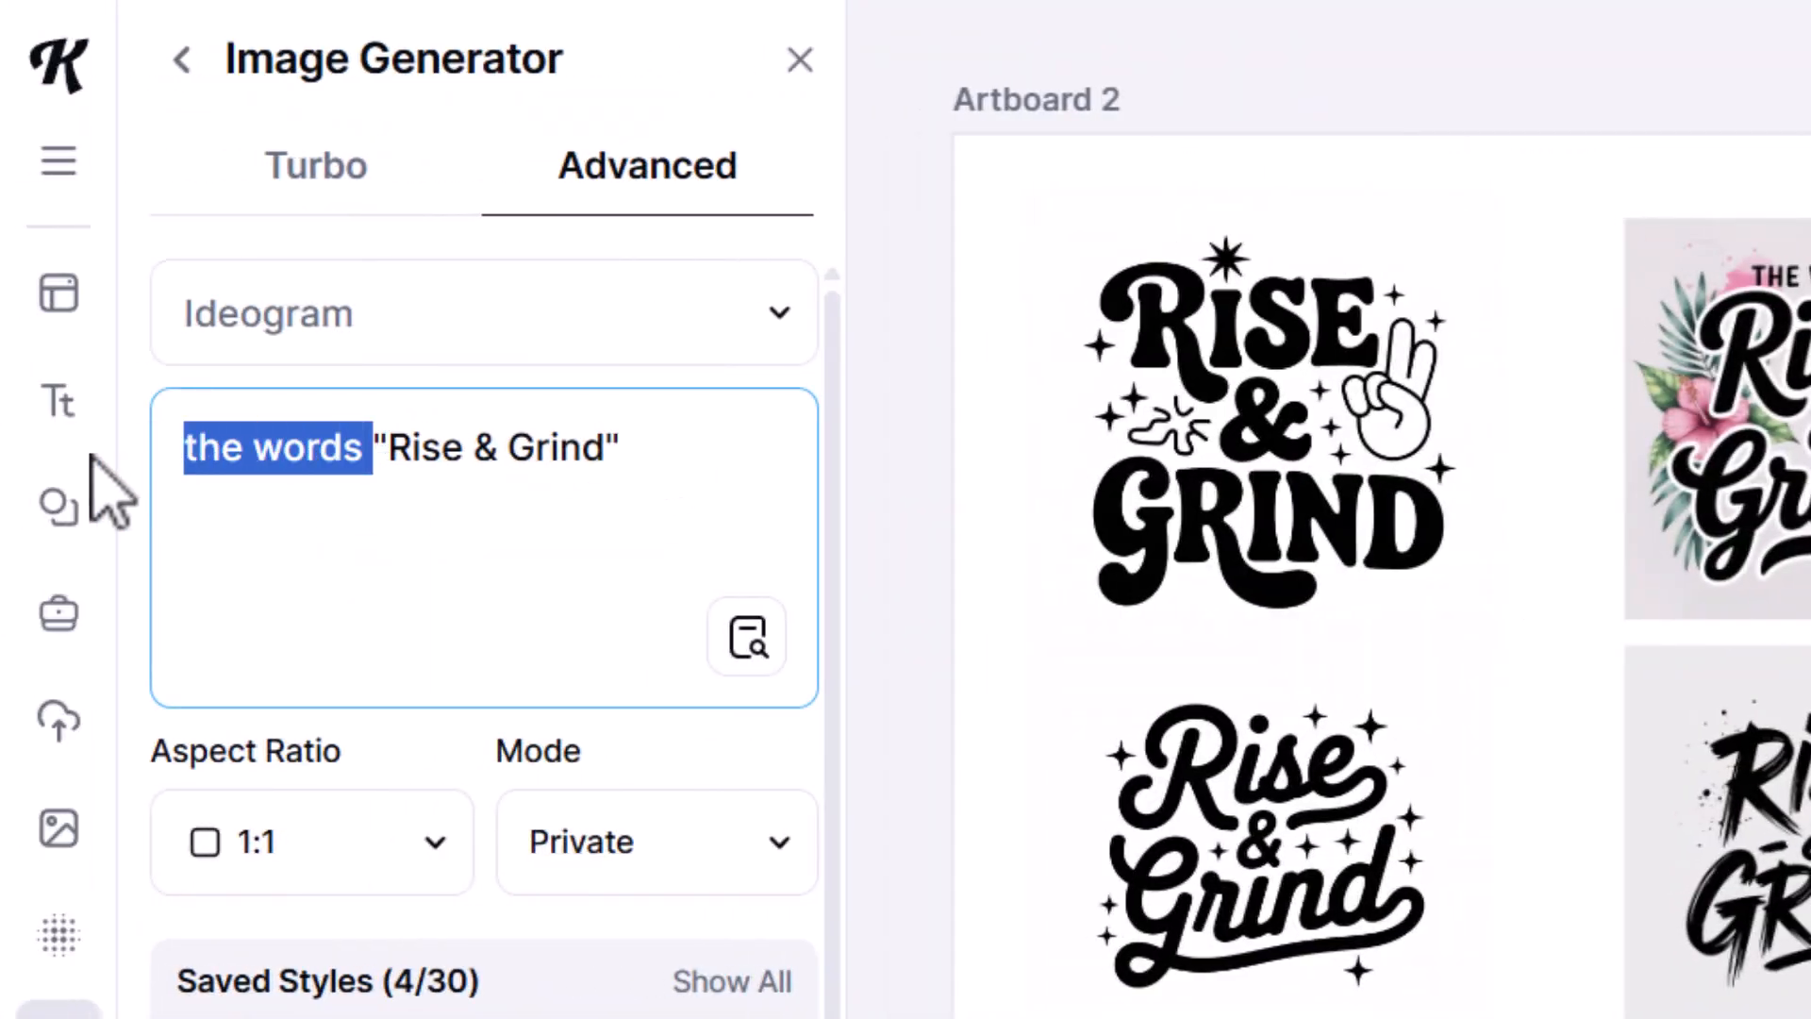
pyautogui.press('BackSpace')
pyautogui.moveTo(437, 451); pyautogui.dragTo(182, 445)
pyautogui.click(525, 456)
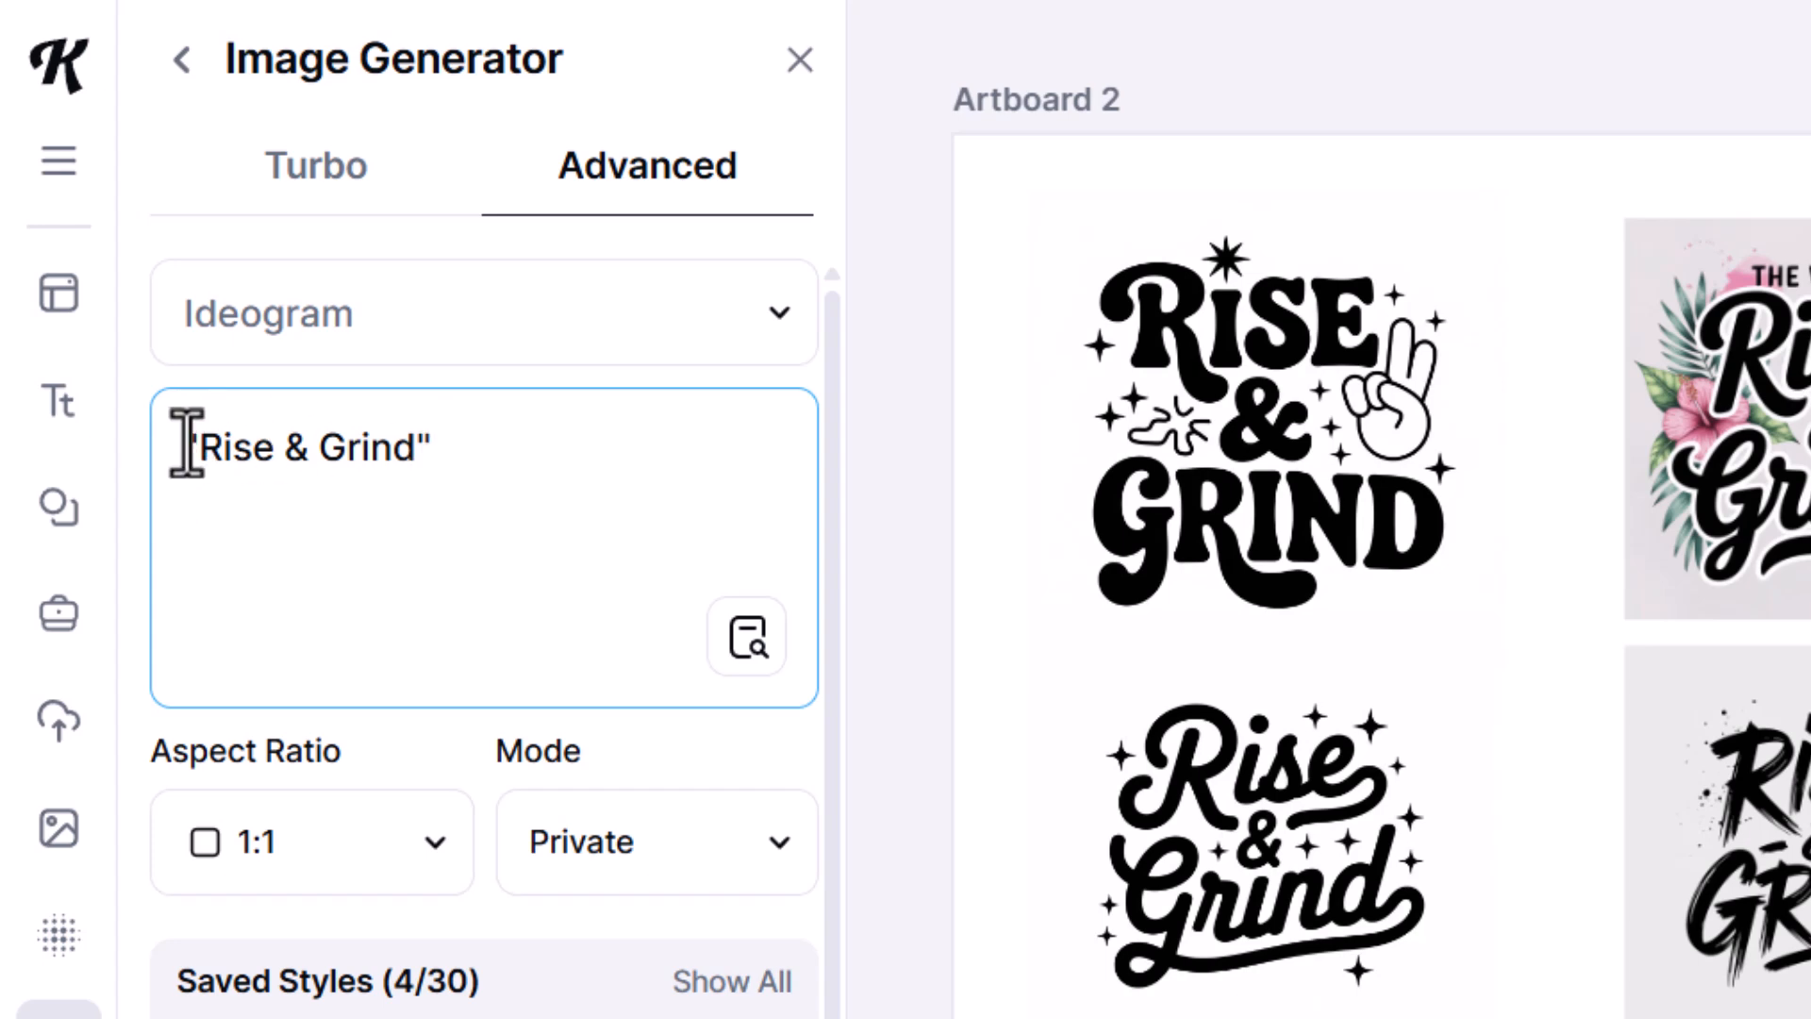
pyautogui.moveTo(186, 444)
pyautogui.mouseDown()
pyautogui.moveTo(453, 436)
pyautogui.moveTo(189, 444)
pyautogui.mouseUp()
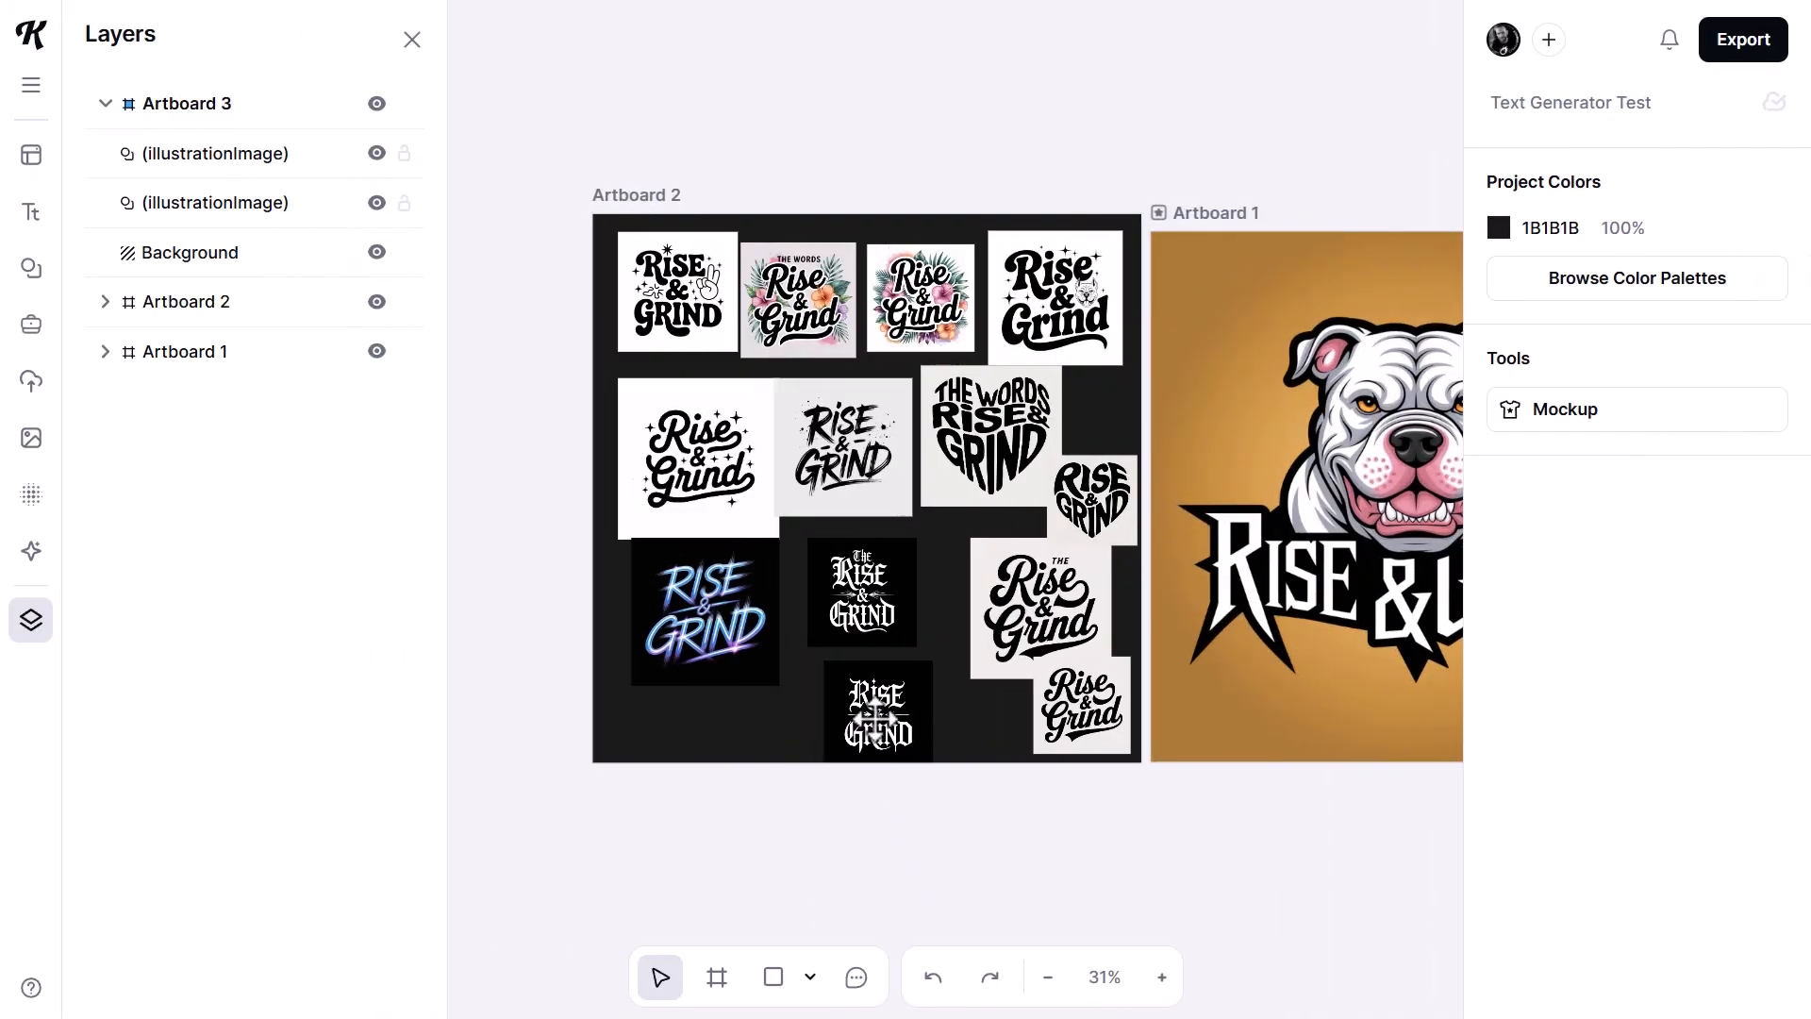
# - Move the lower gothic Rise & Grind image up within Artboard 2 and enlarge it to about 799 × 799 px
pyautogui.click(877, 705)
pyautogui.moveTo(878, 705); pyautogui.dragTo(811, 402)
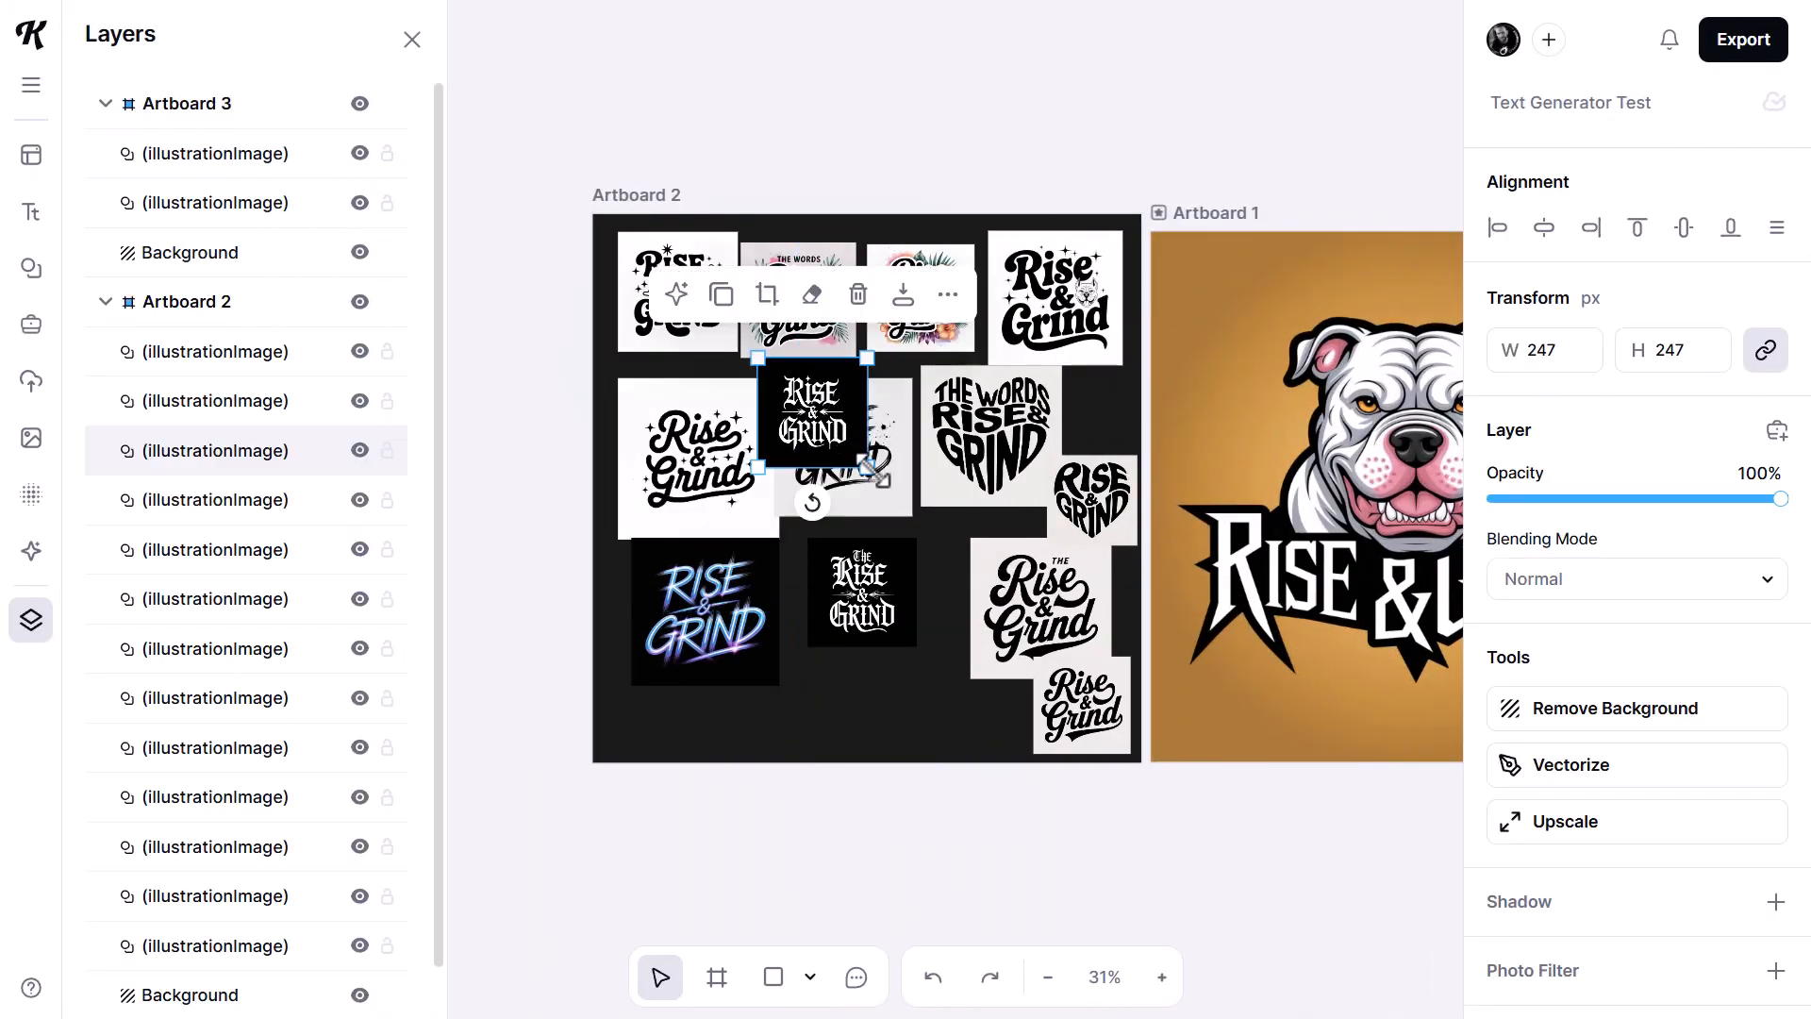
pyautogui.moveTo(867, 467); pyautogui.dragTo(1078, 750)
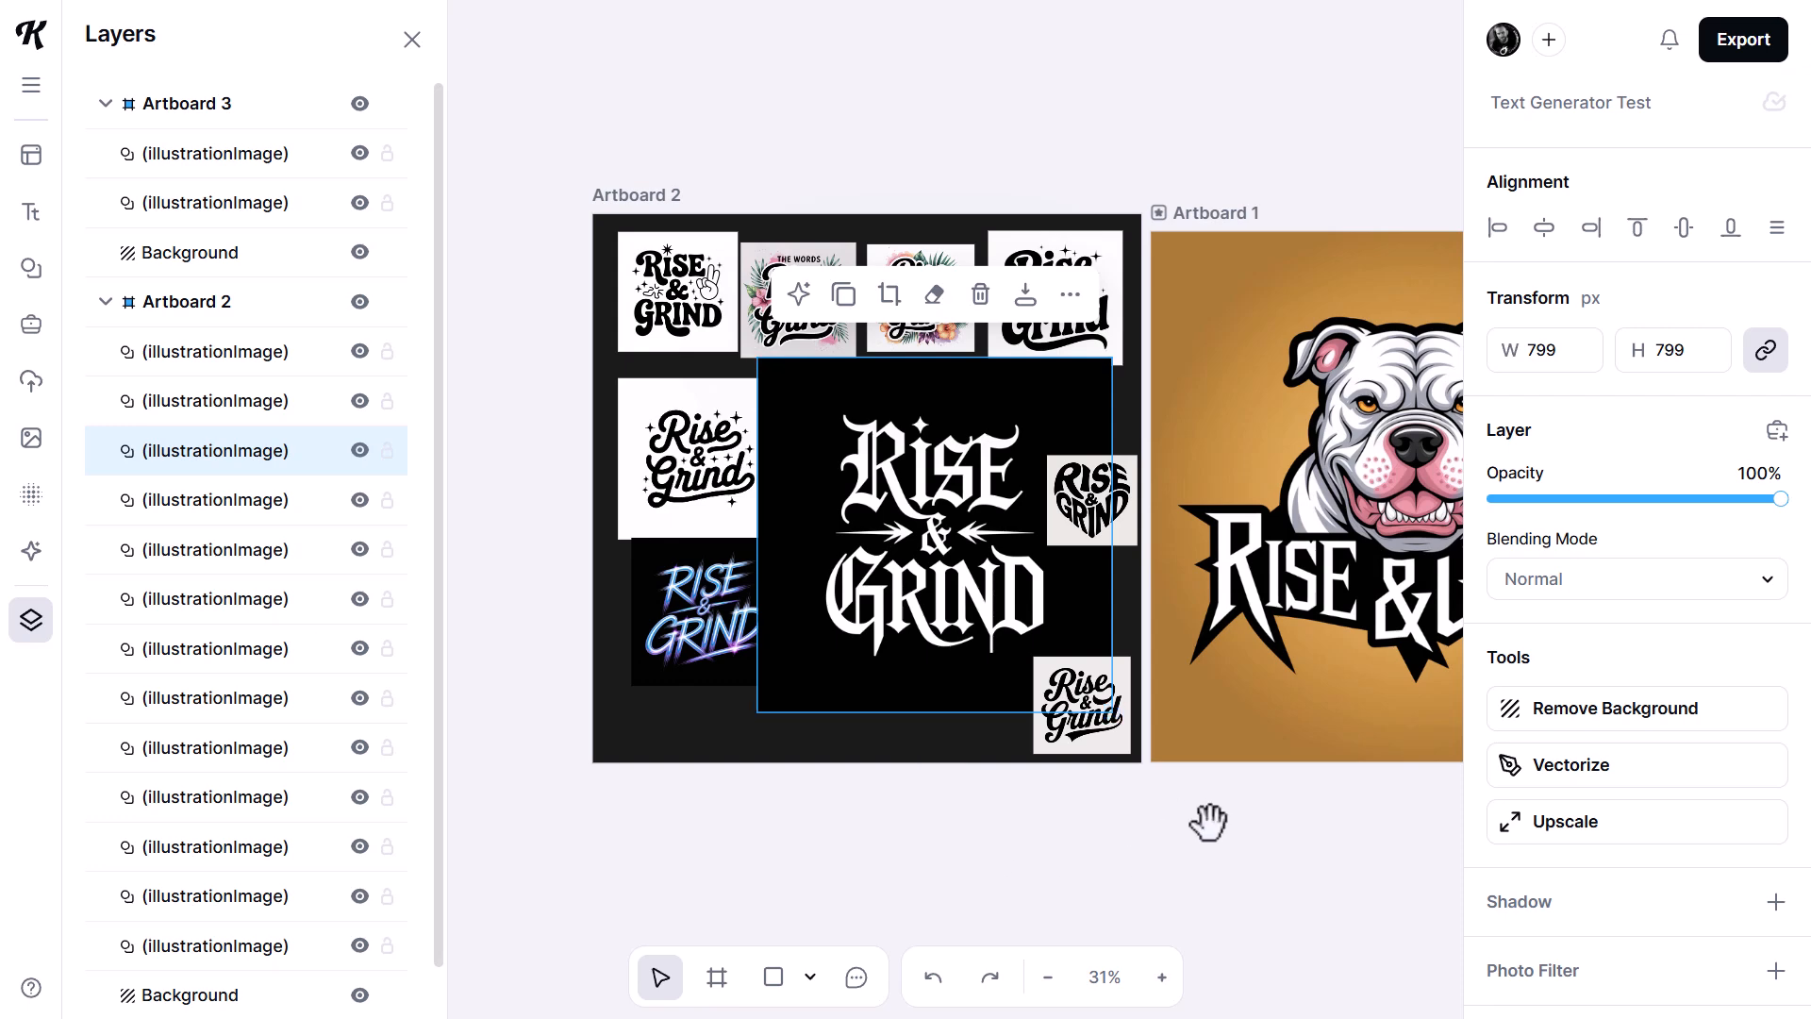
# - Move the enlarged gothic Rise & Grind image onto Artboard 3, over the lower part of the pig and coin artwork
pyautogui.moveTo(1204, 824); pyautogui.dragTo(921, 840)
pyautogui.moveTo(646, 556); pyautogui.dragTo(1488, 586)
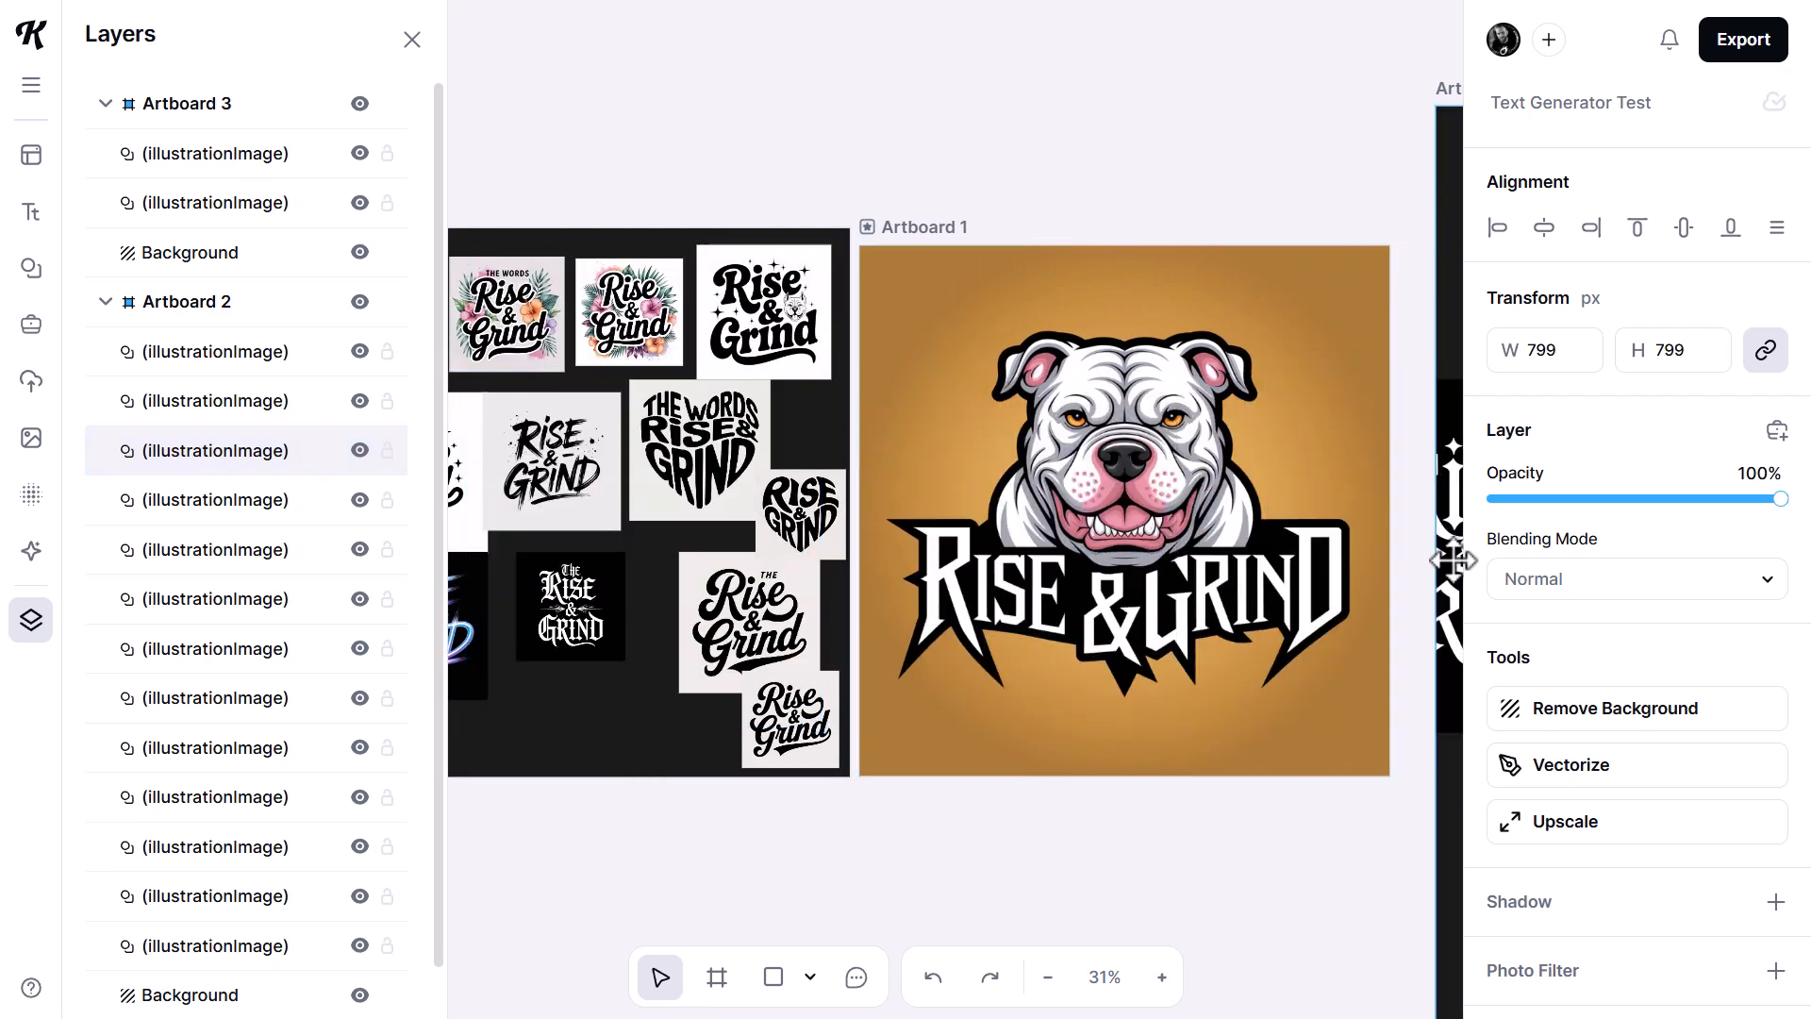
pyautogui.moveTo(1266, 854); pyautogui.dragTo(592, 841)
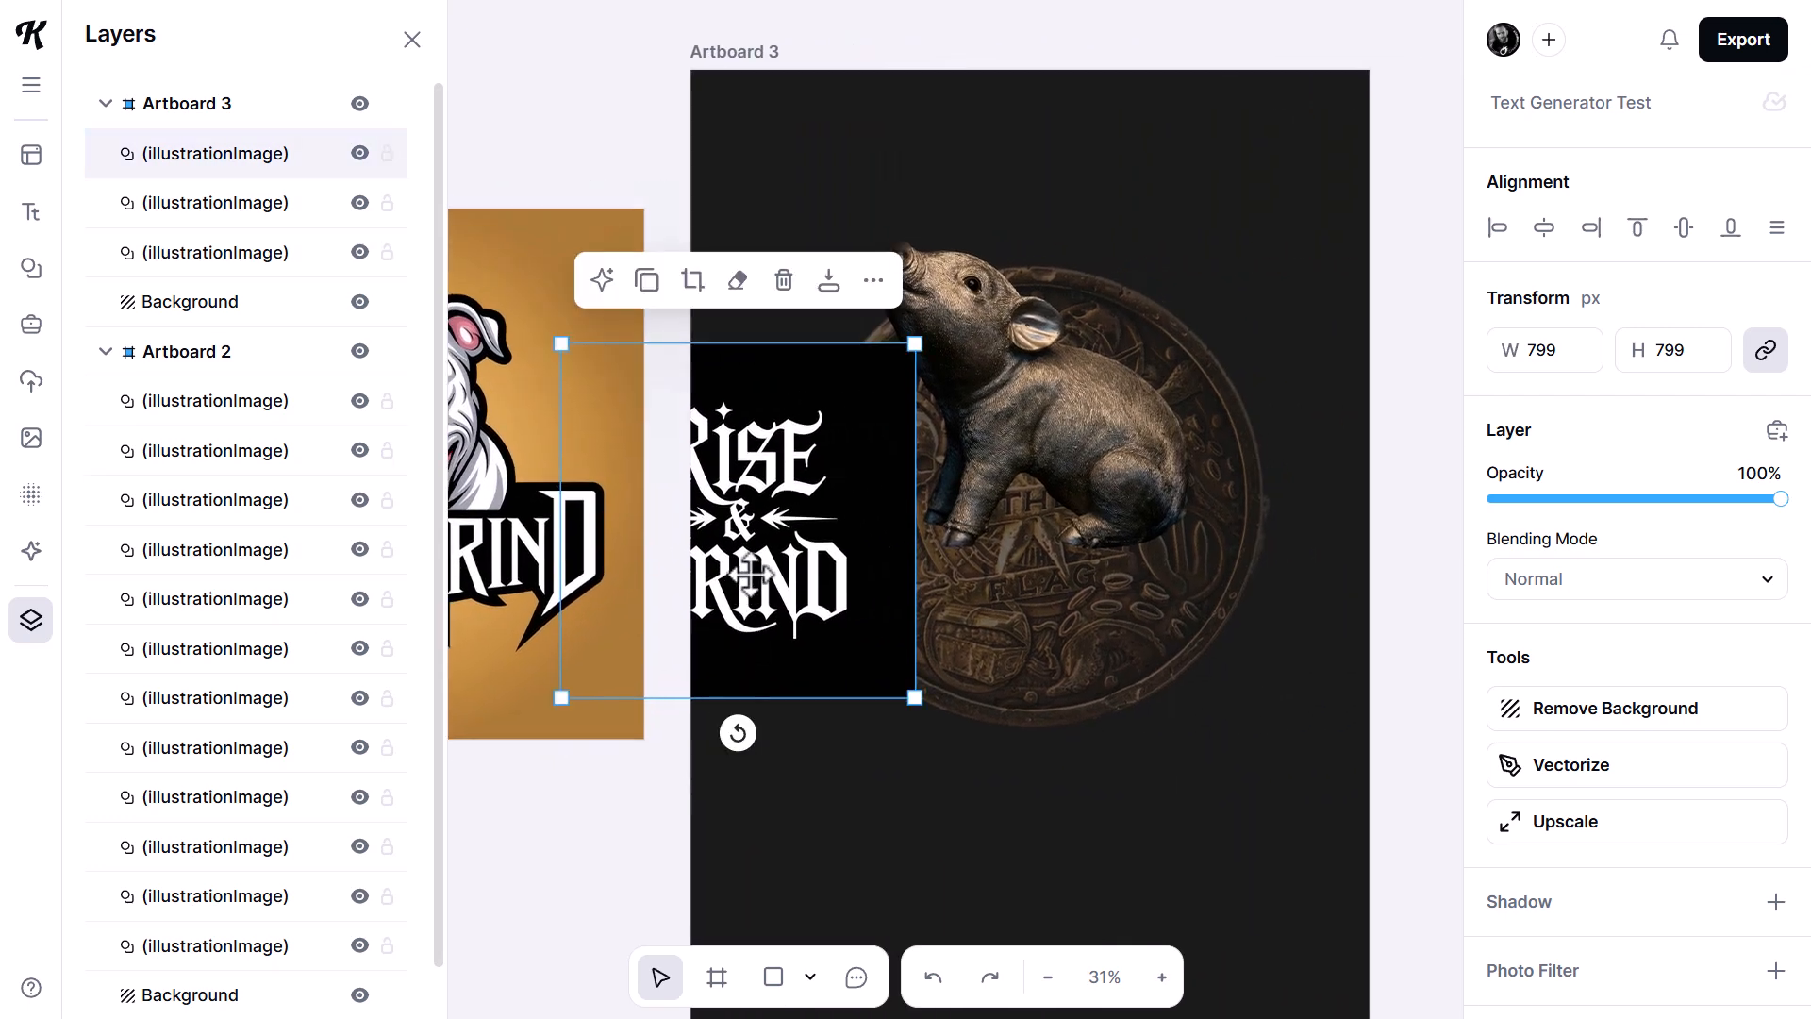
pyautogui.moveTo(819, 410); pyautogui.dragTo(1137, 623)
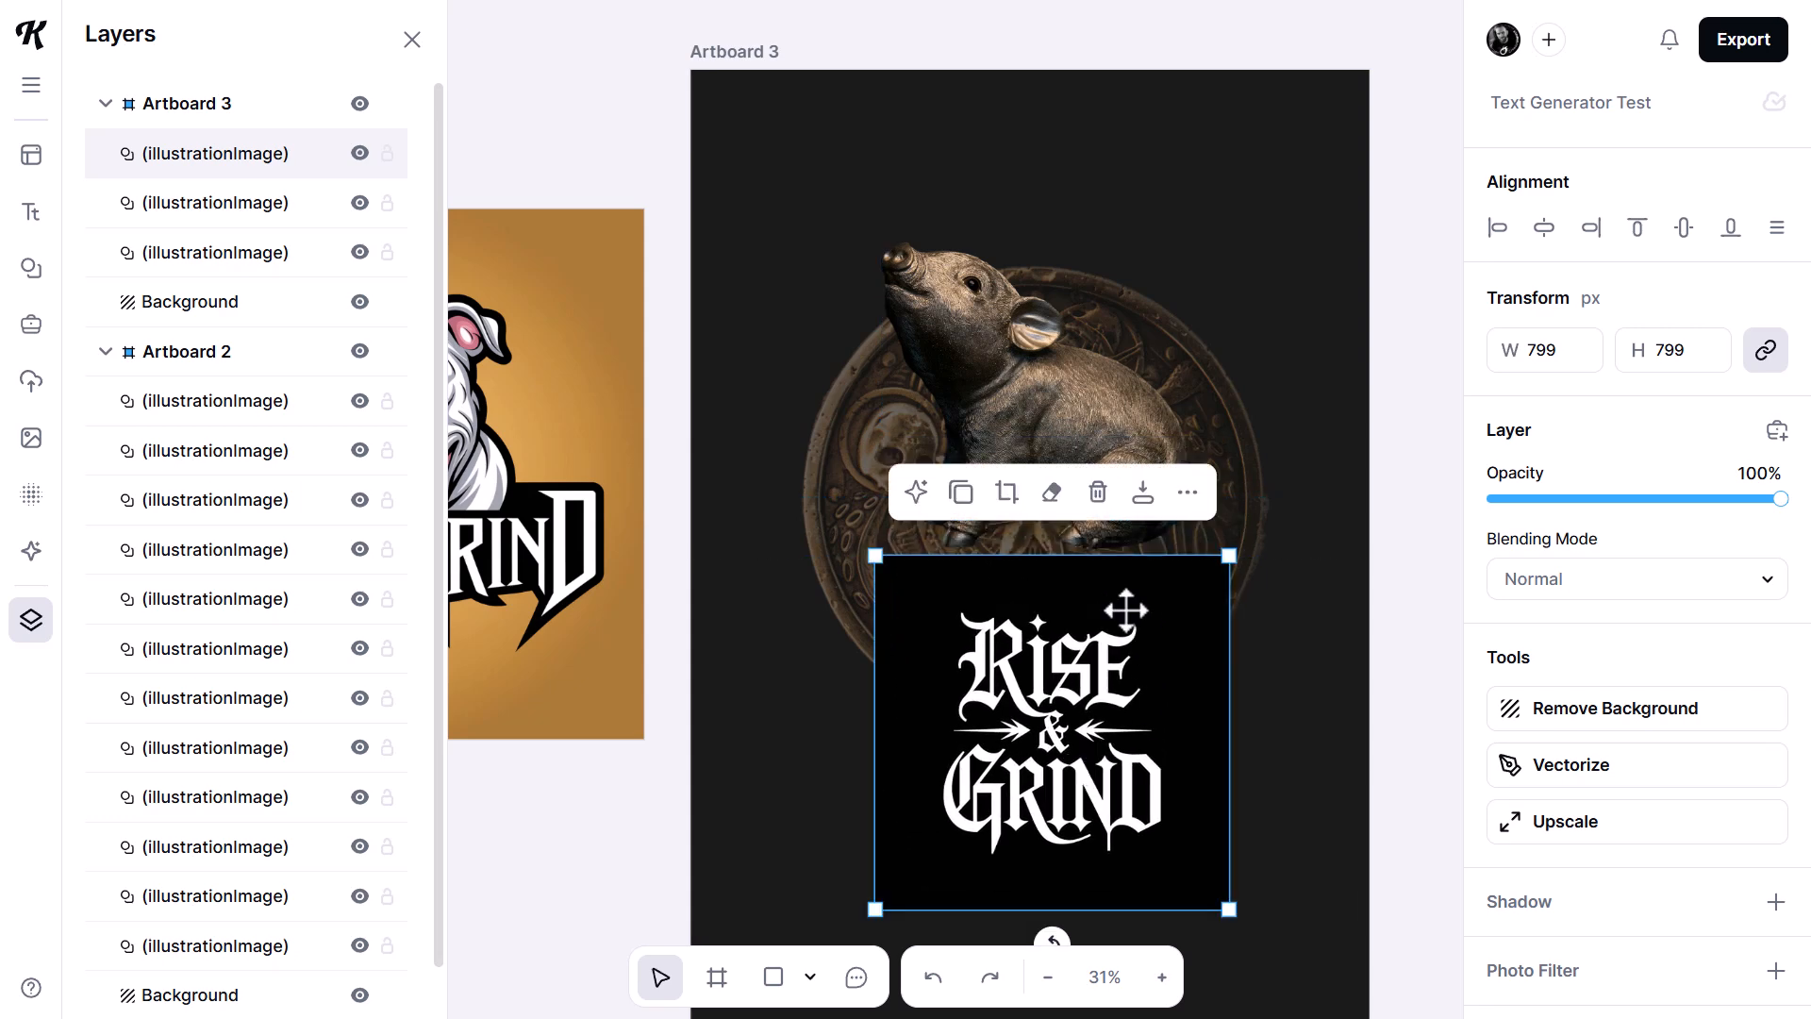
# - Examine the edge quality of the gothic Rise & Grind lettering up close
pyautogui.scroll(3, 1106, 790)
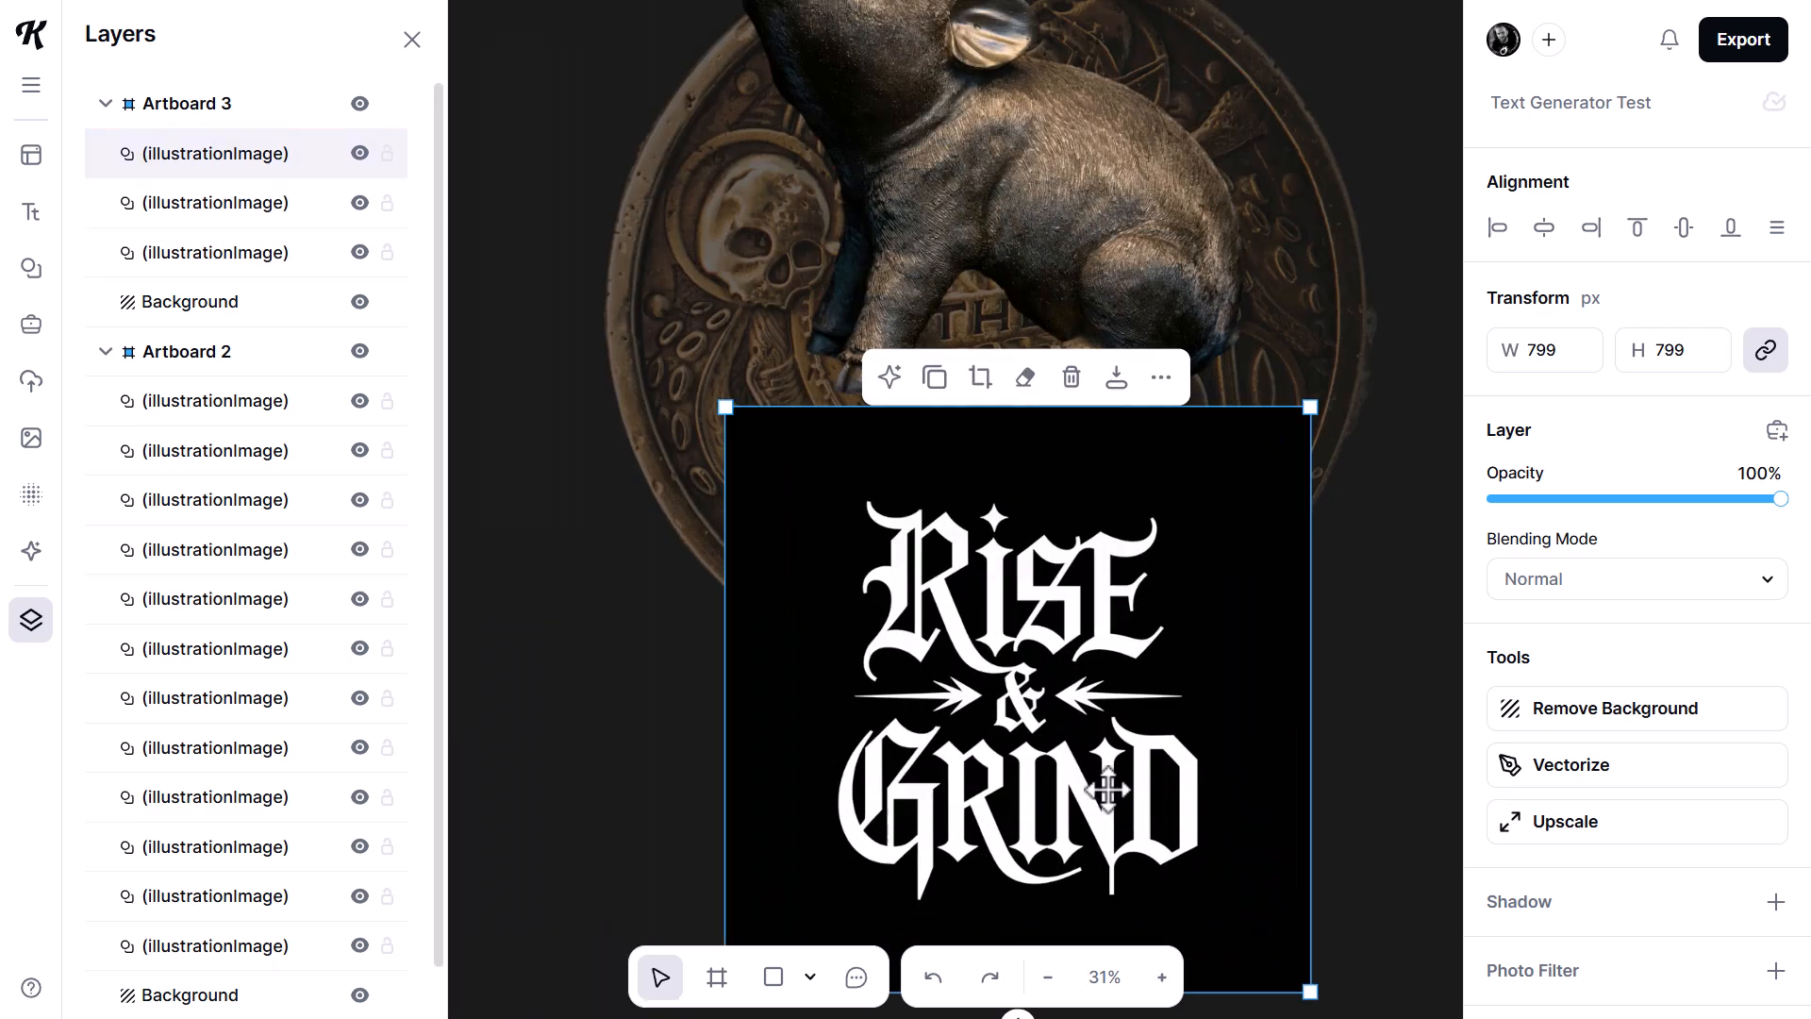
pyautogui.scroll(5, 1106, 790)
pyautogui.scroll(3, 1092, 754)
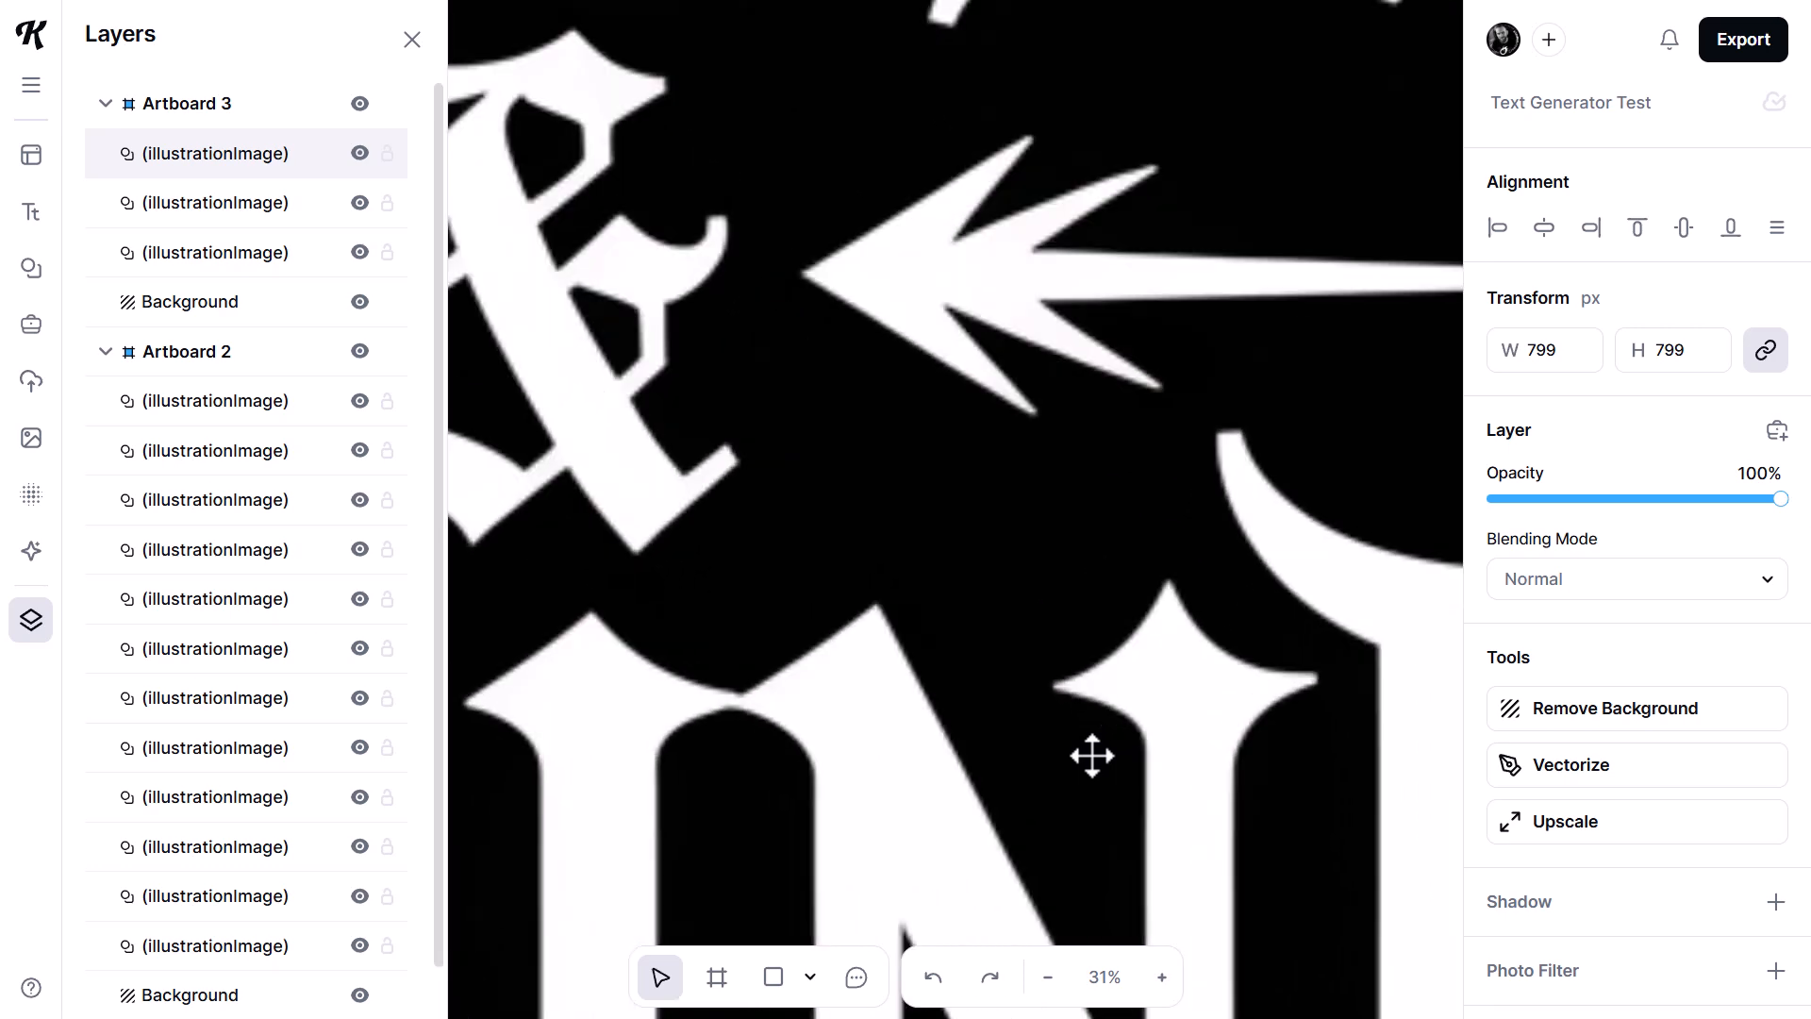
pyautogui.scroll(-5, 1051, 647)
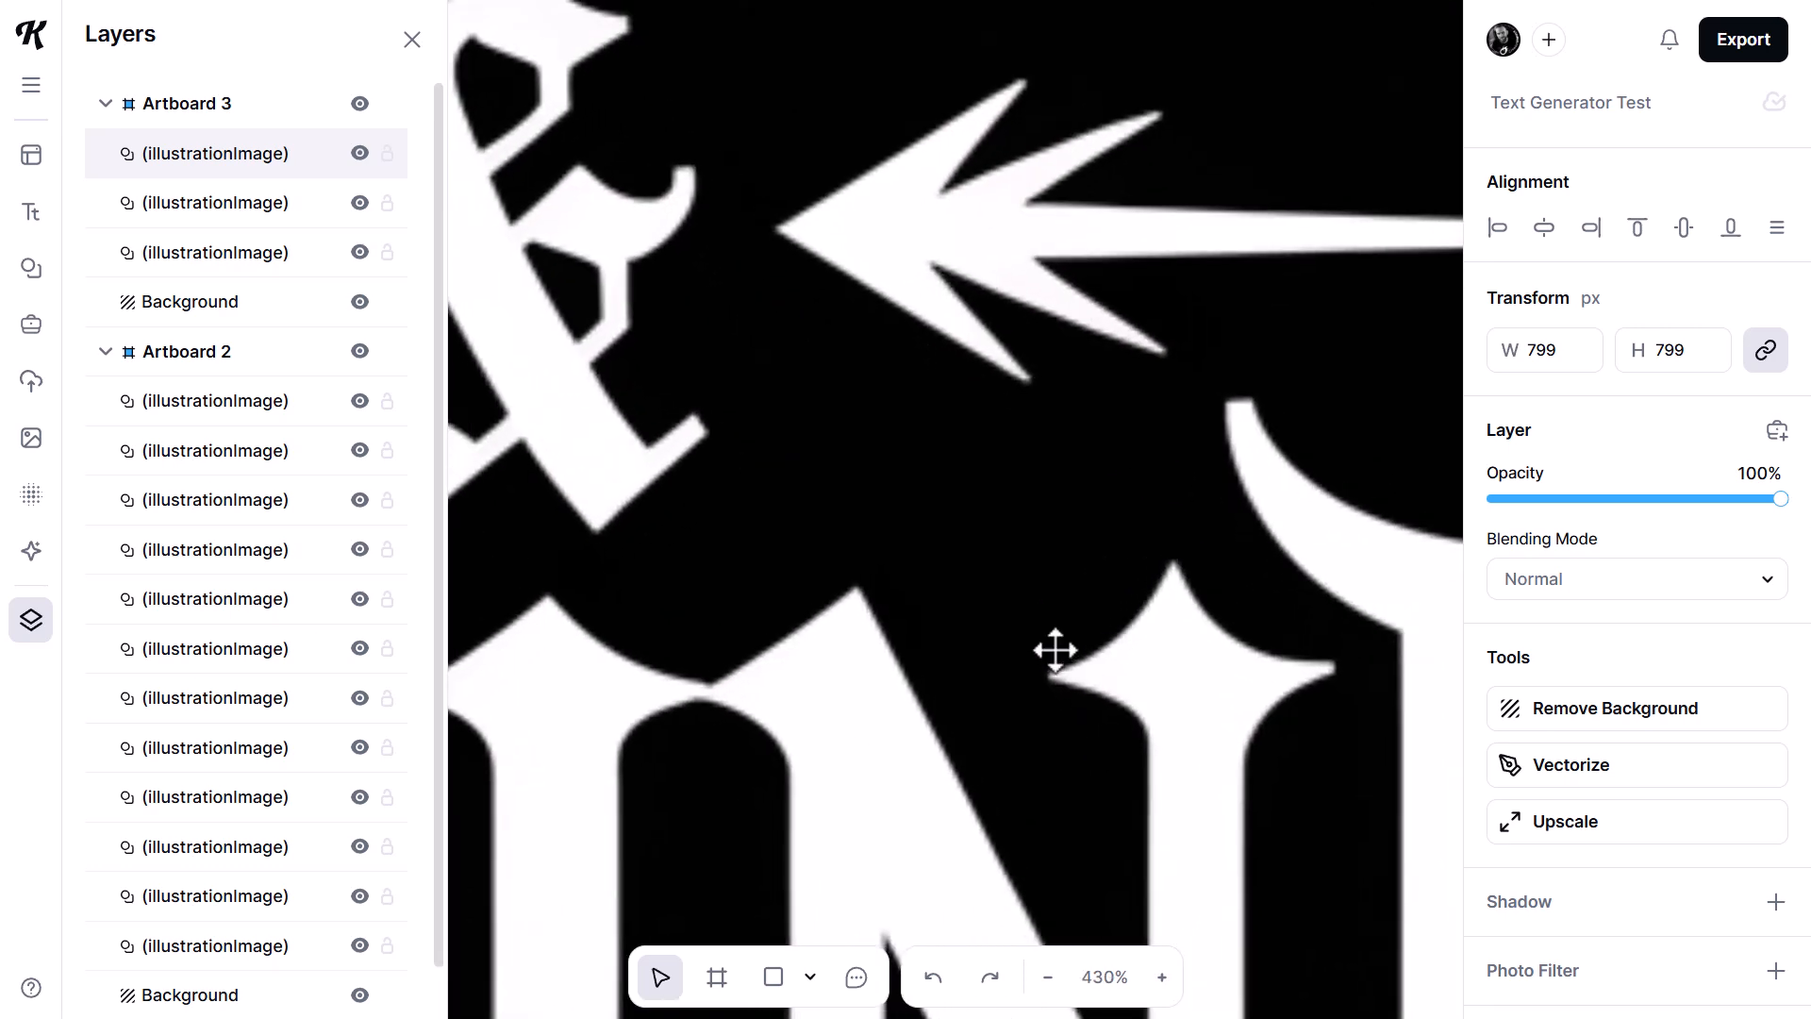
# - Remove the black background from the gothic Rise & Grind lettering on Artboard 3
pyautogui.scroll(-10, 762, 519)
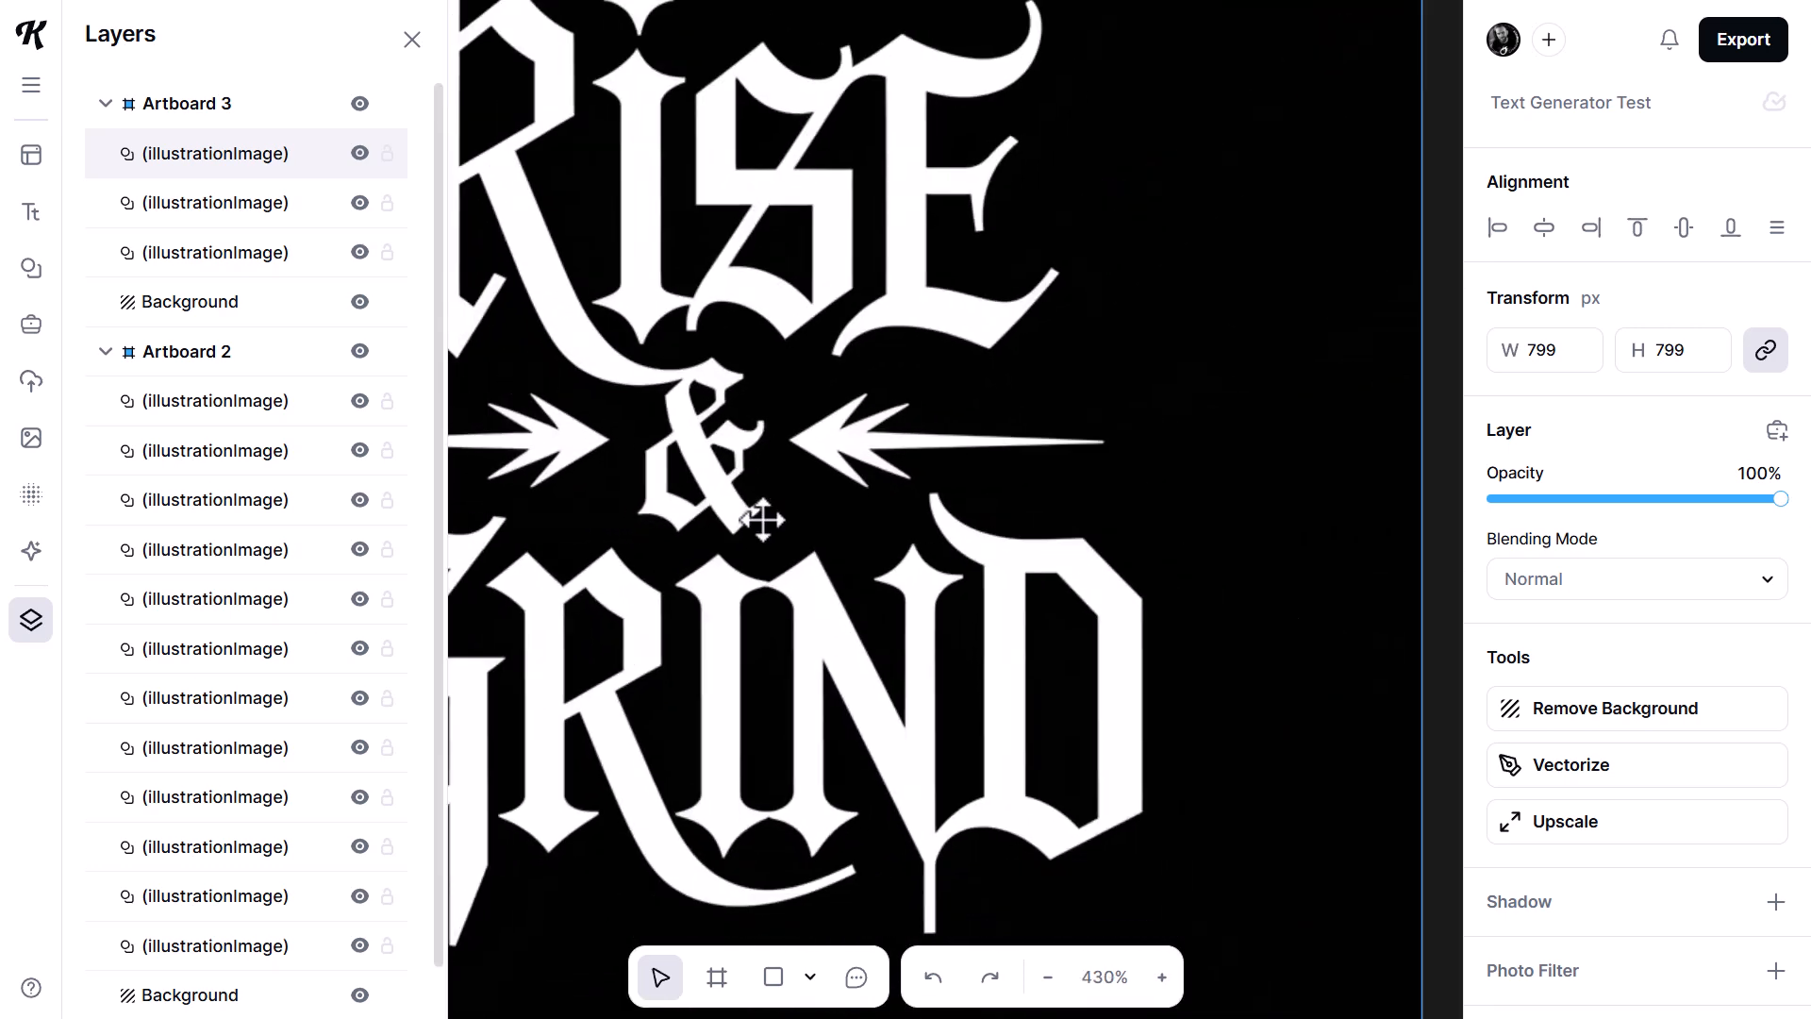
pyautogui.scroll(-3, 802, 522)
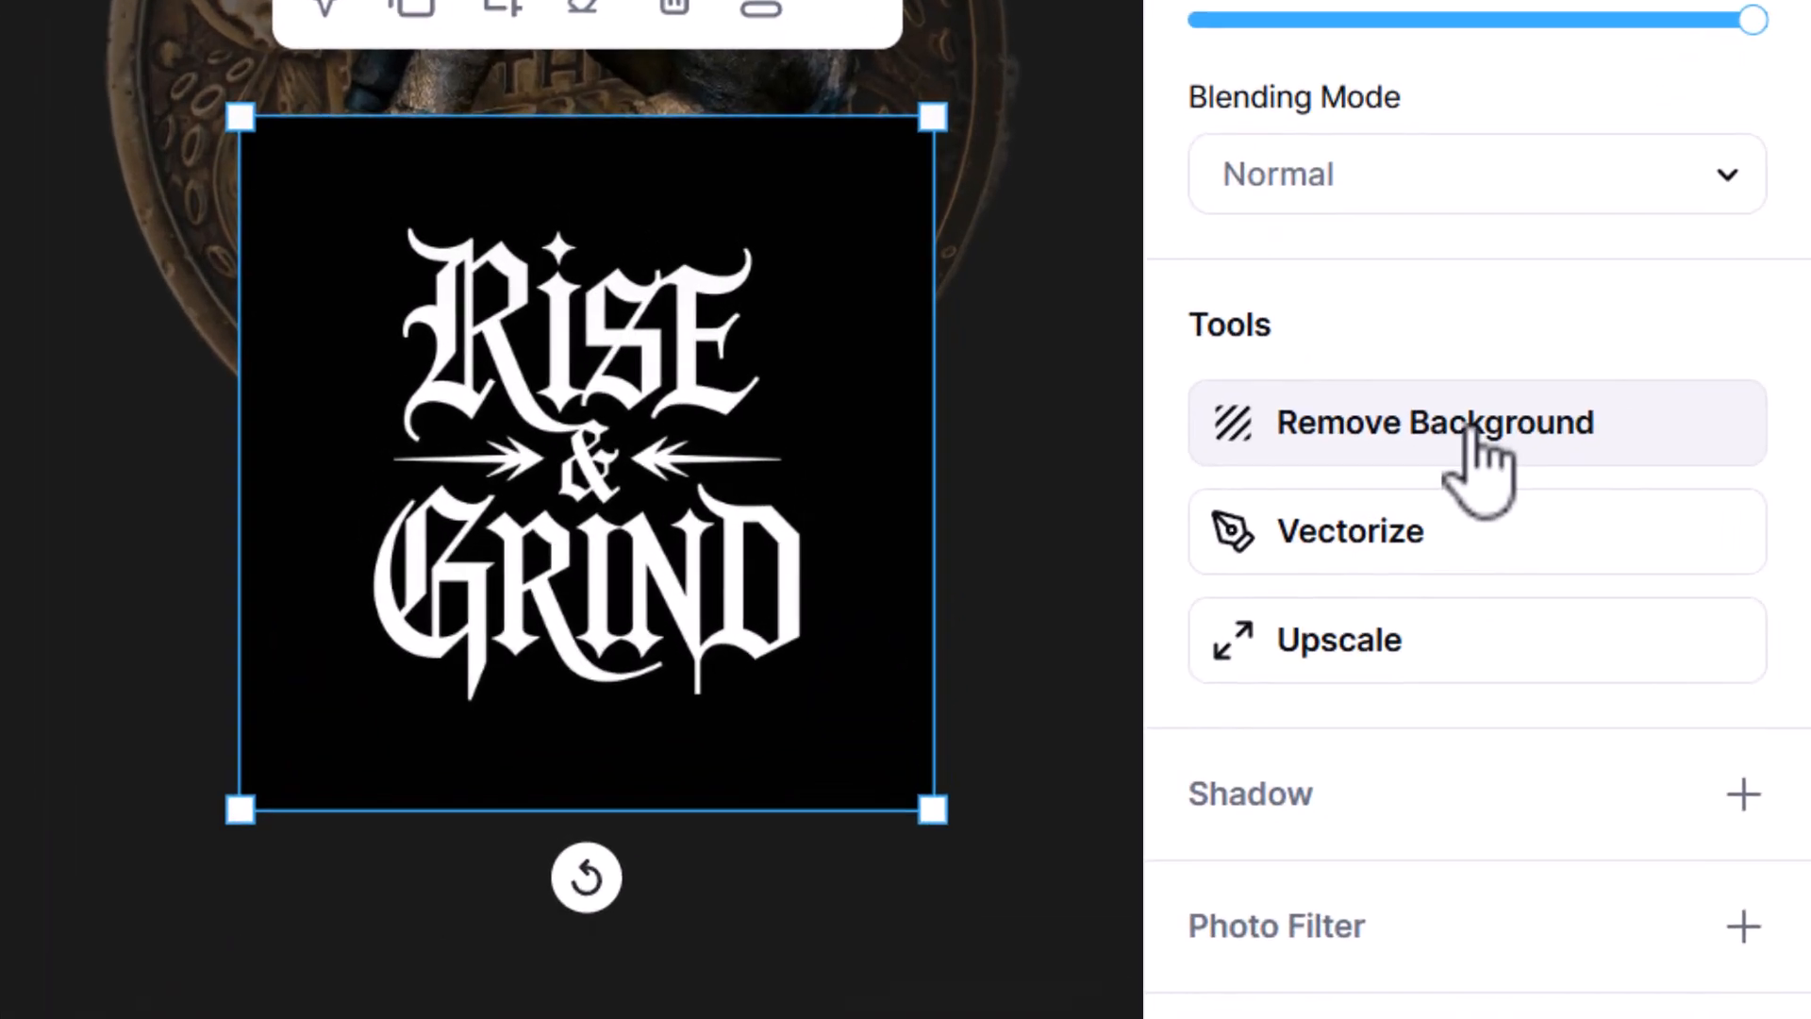
pyautogui.click(1479, 404)
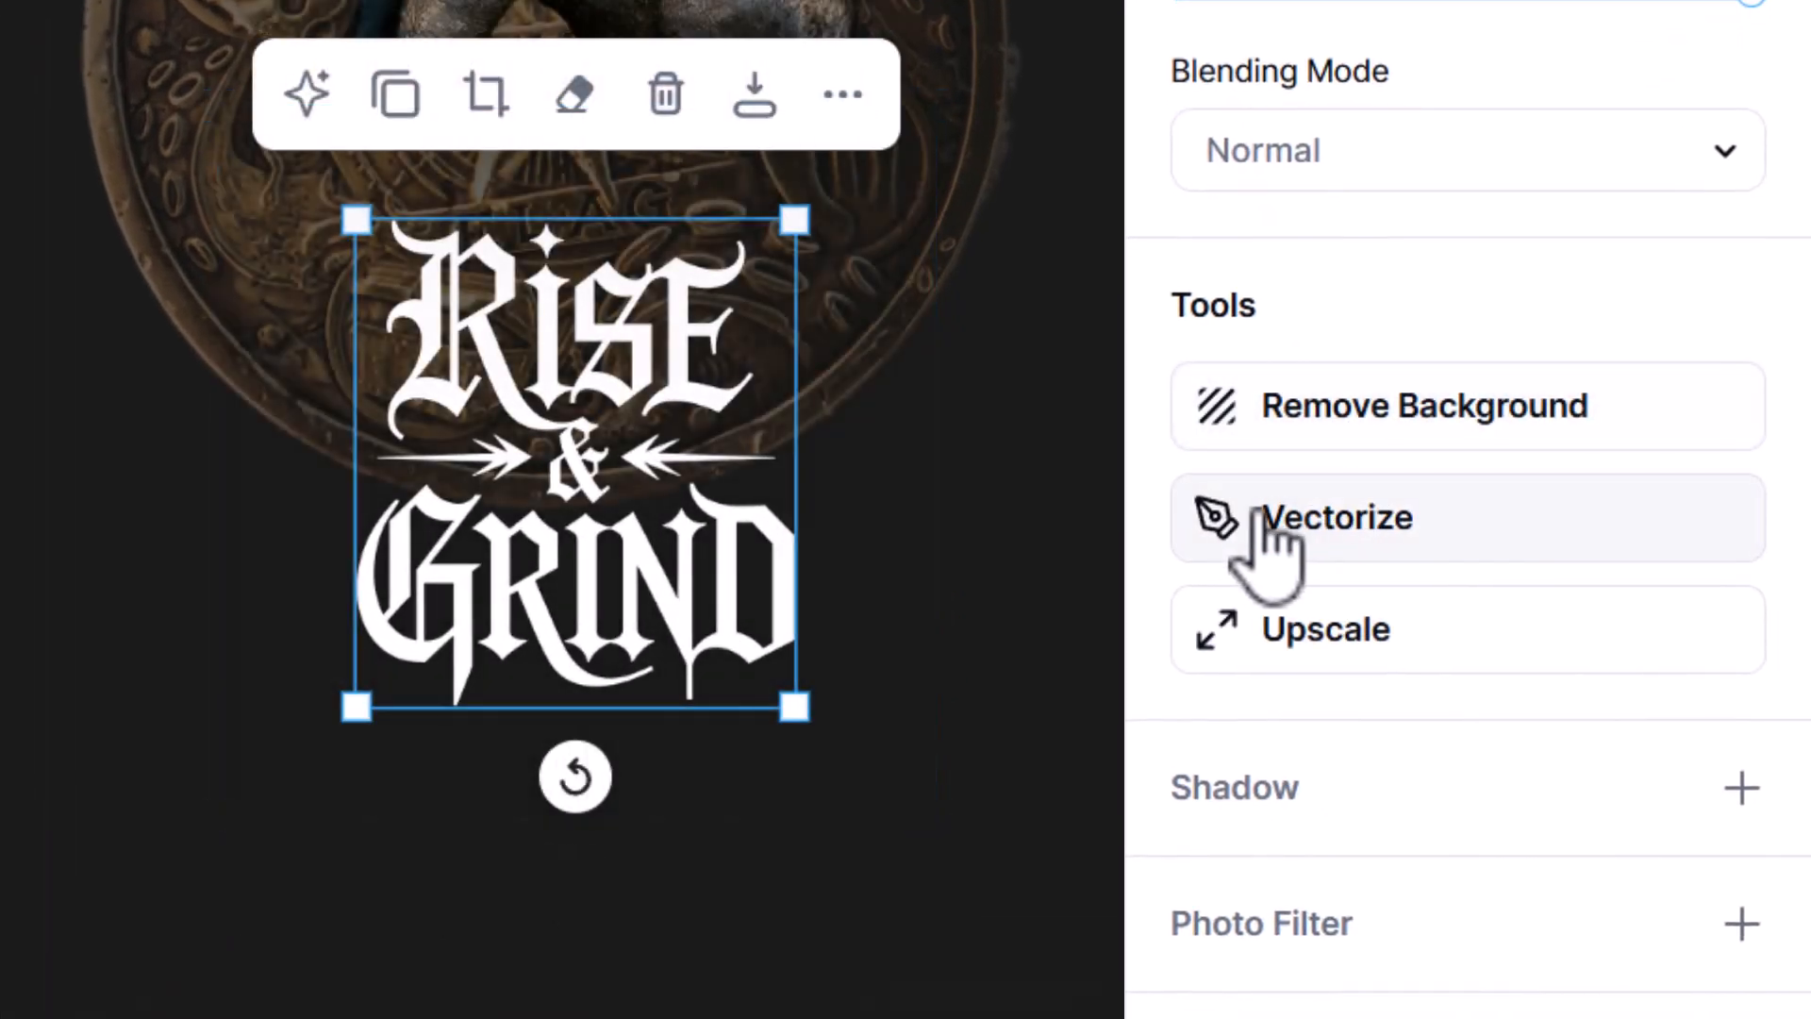
# - Vectorize the gothic Rise & Grind lettering with the number of colors set to 2
pyautogui.click(1339, 528)
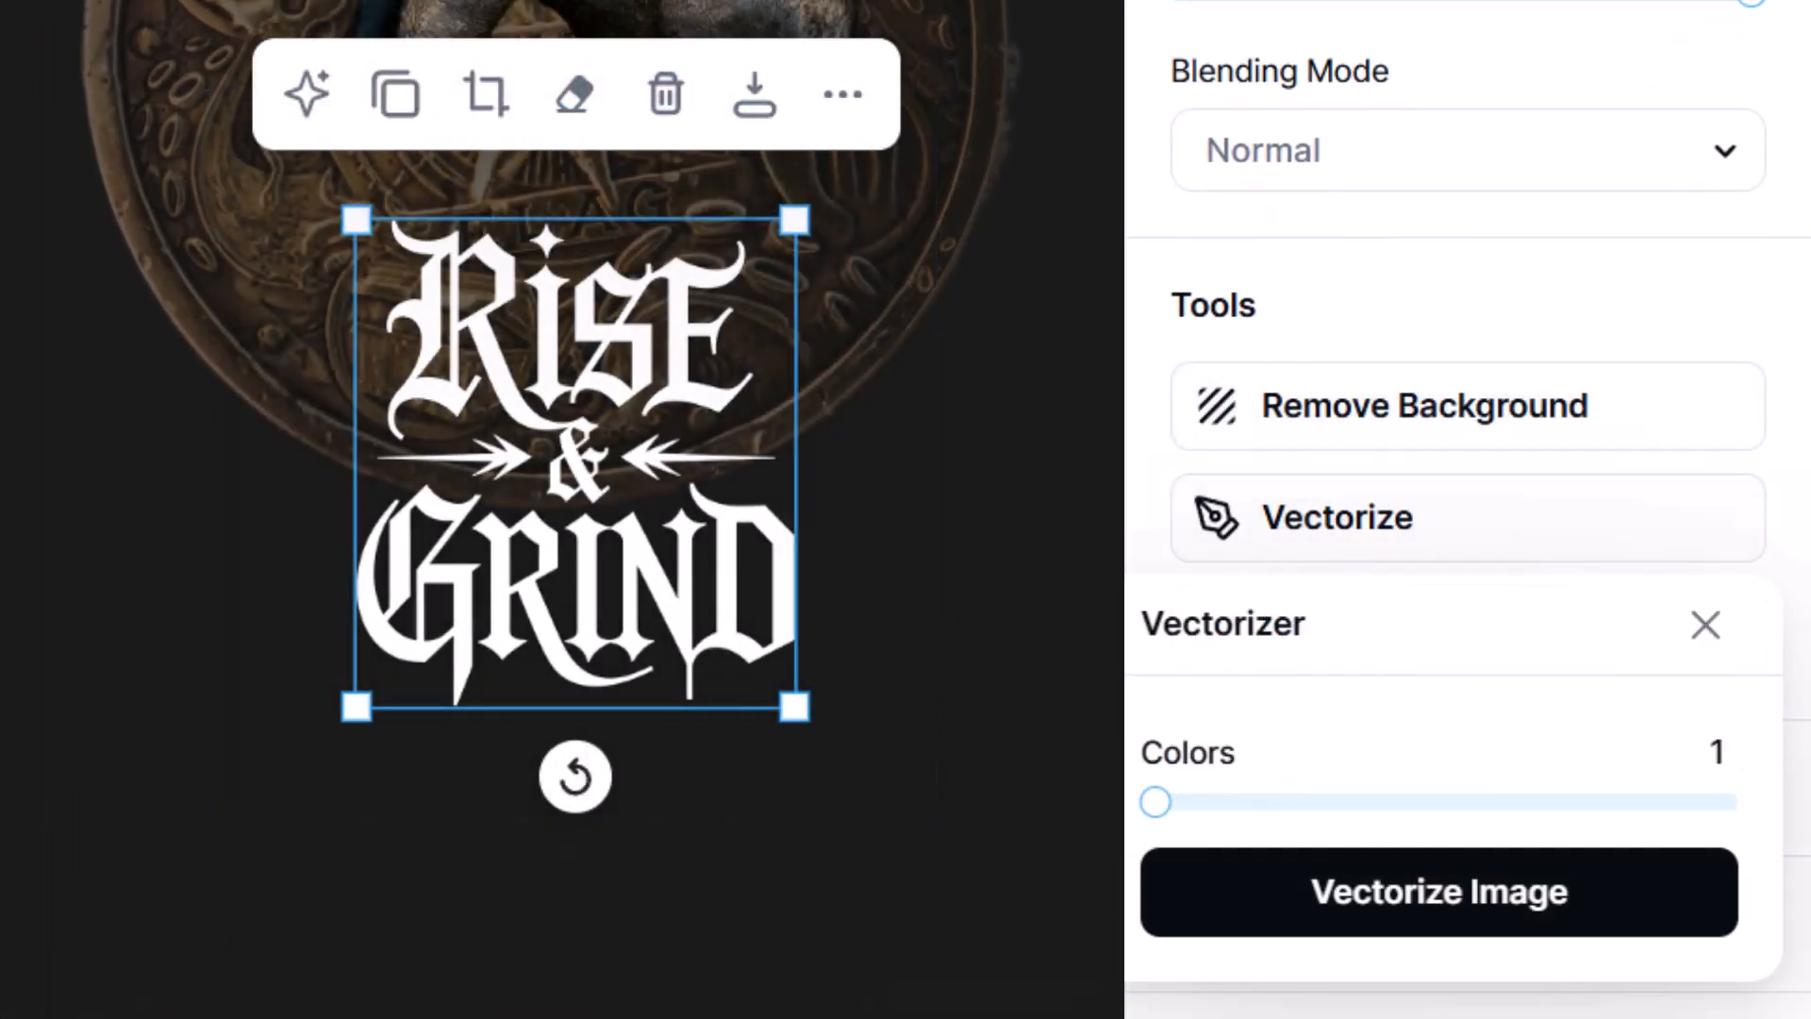
pyautogui.moveTo(1154, 803); pyautogui.dragTo(1189, 803)
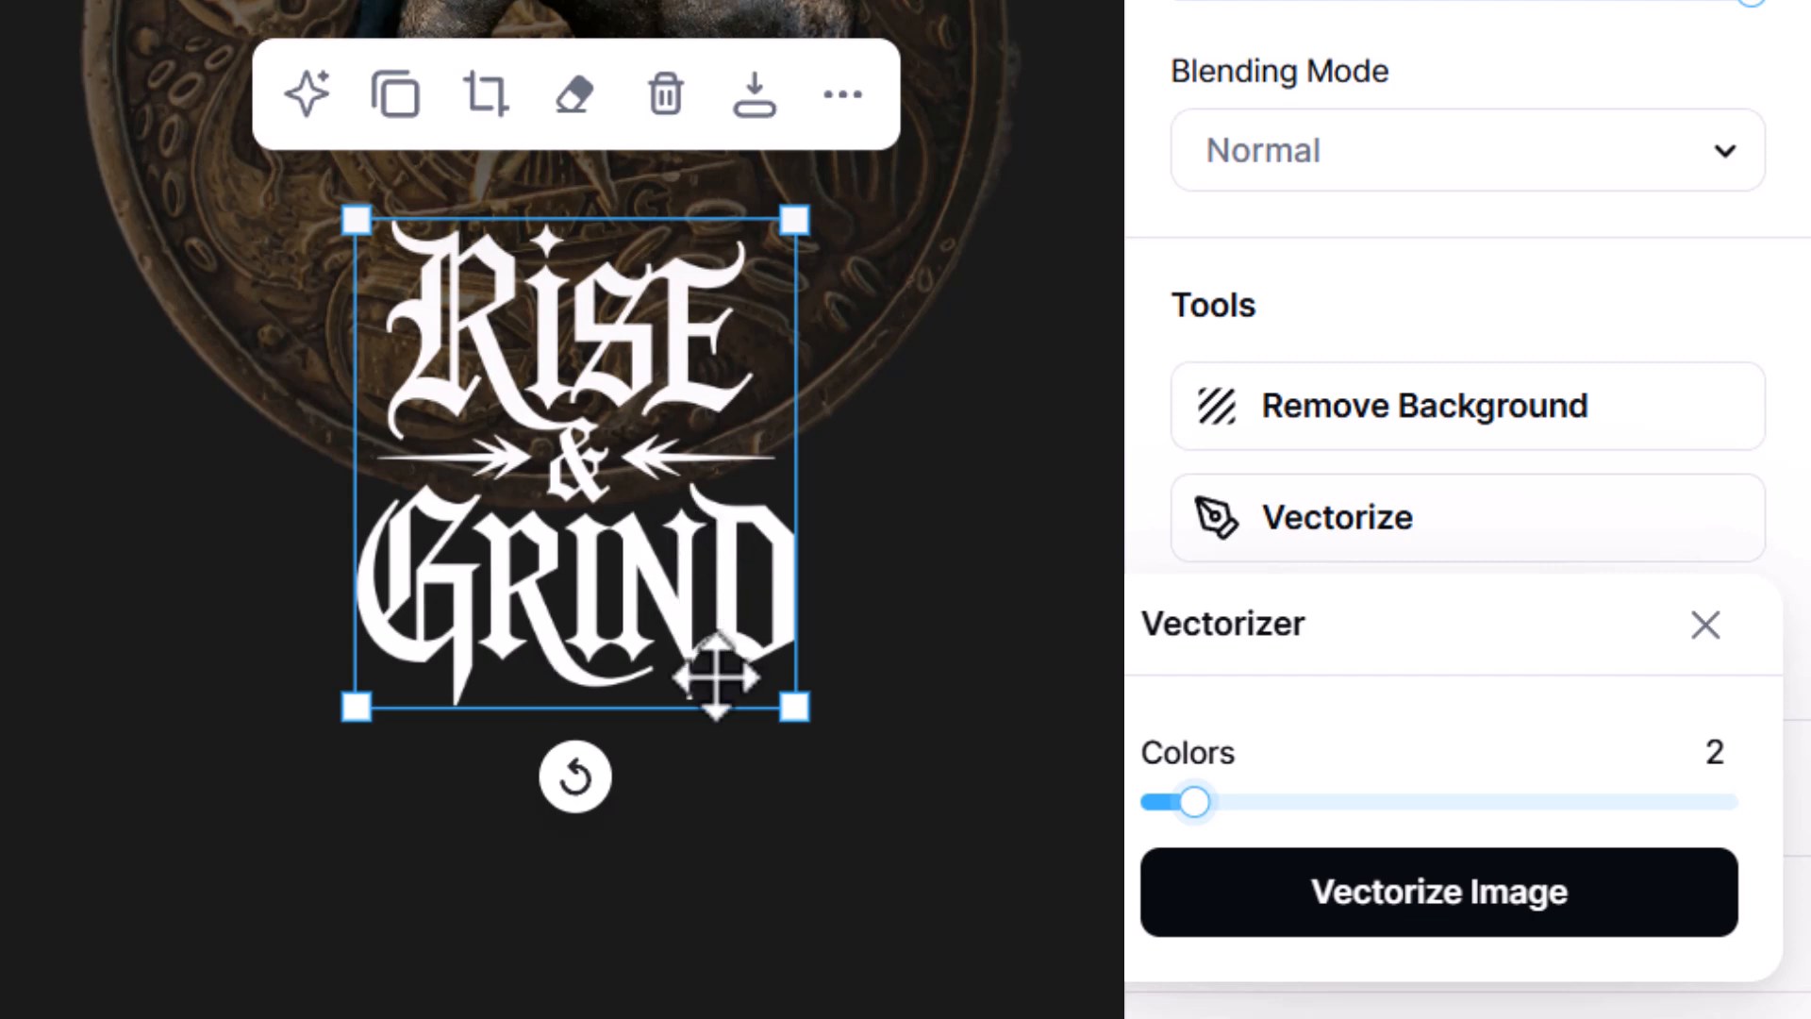
pyautogui.click(1594, 901)
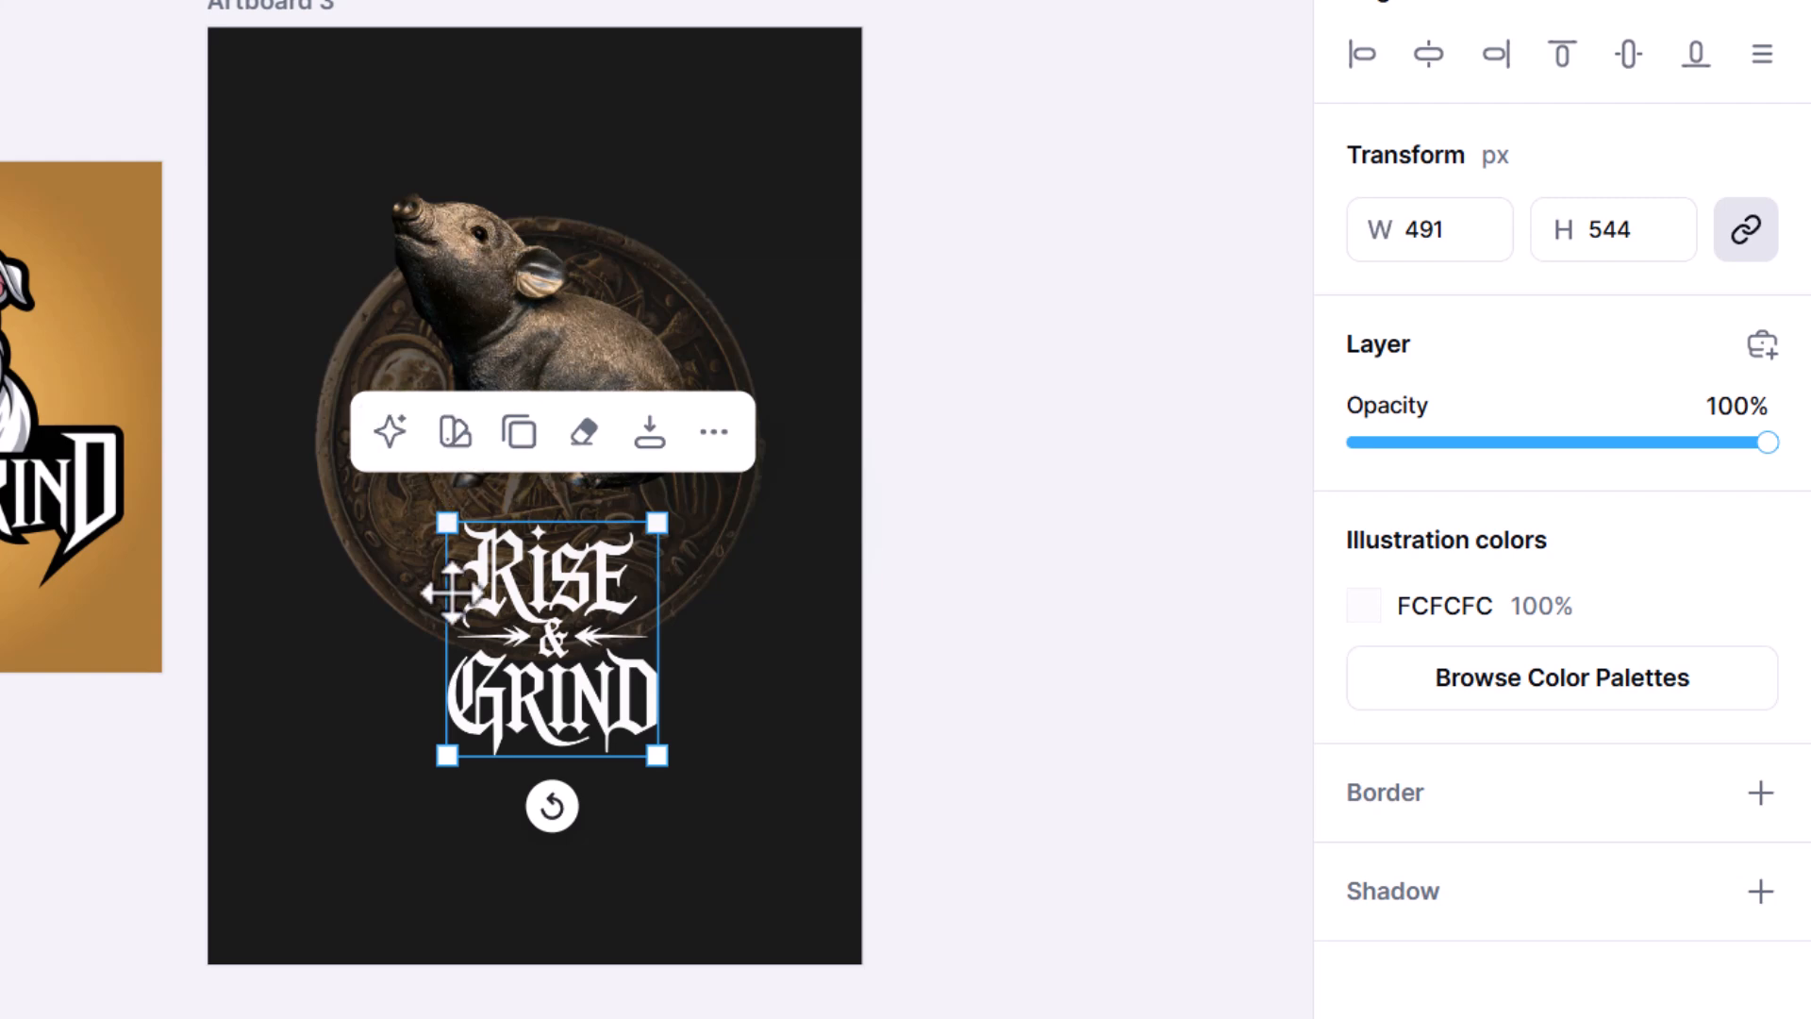
# - Enlarge the vectorized gothic lettering to about 877 × 972 px and place it over the lower part of the pig and coin artwork
pyautogui.moveTo(454, 592); pyautogui.dragTo(391, 765)
pyautogui.moveTo(486, 710); pyautogui.dragTo(721, 846)
pyautogui.hotkey('ctrl', 'z')
pyautogui.moveTo(614, 575); pyautogui.dragTo(643, 534)
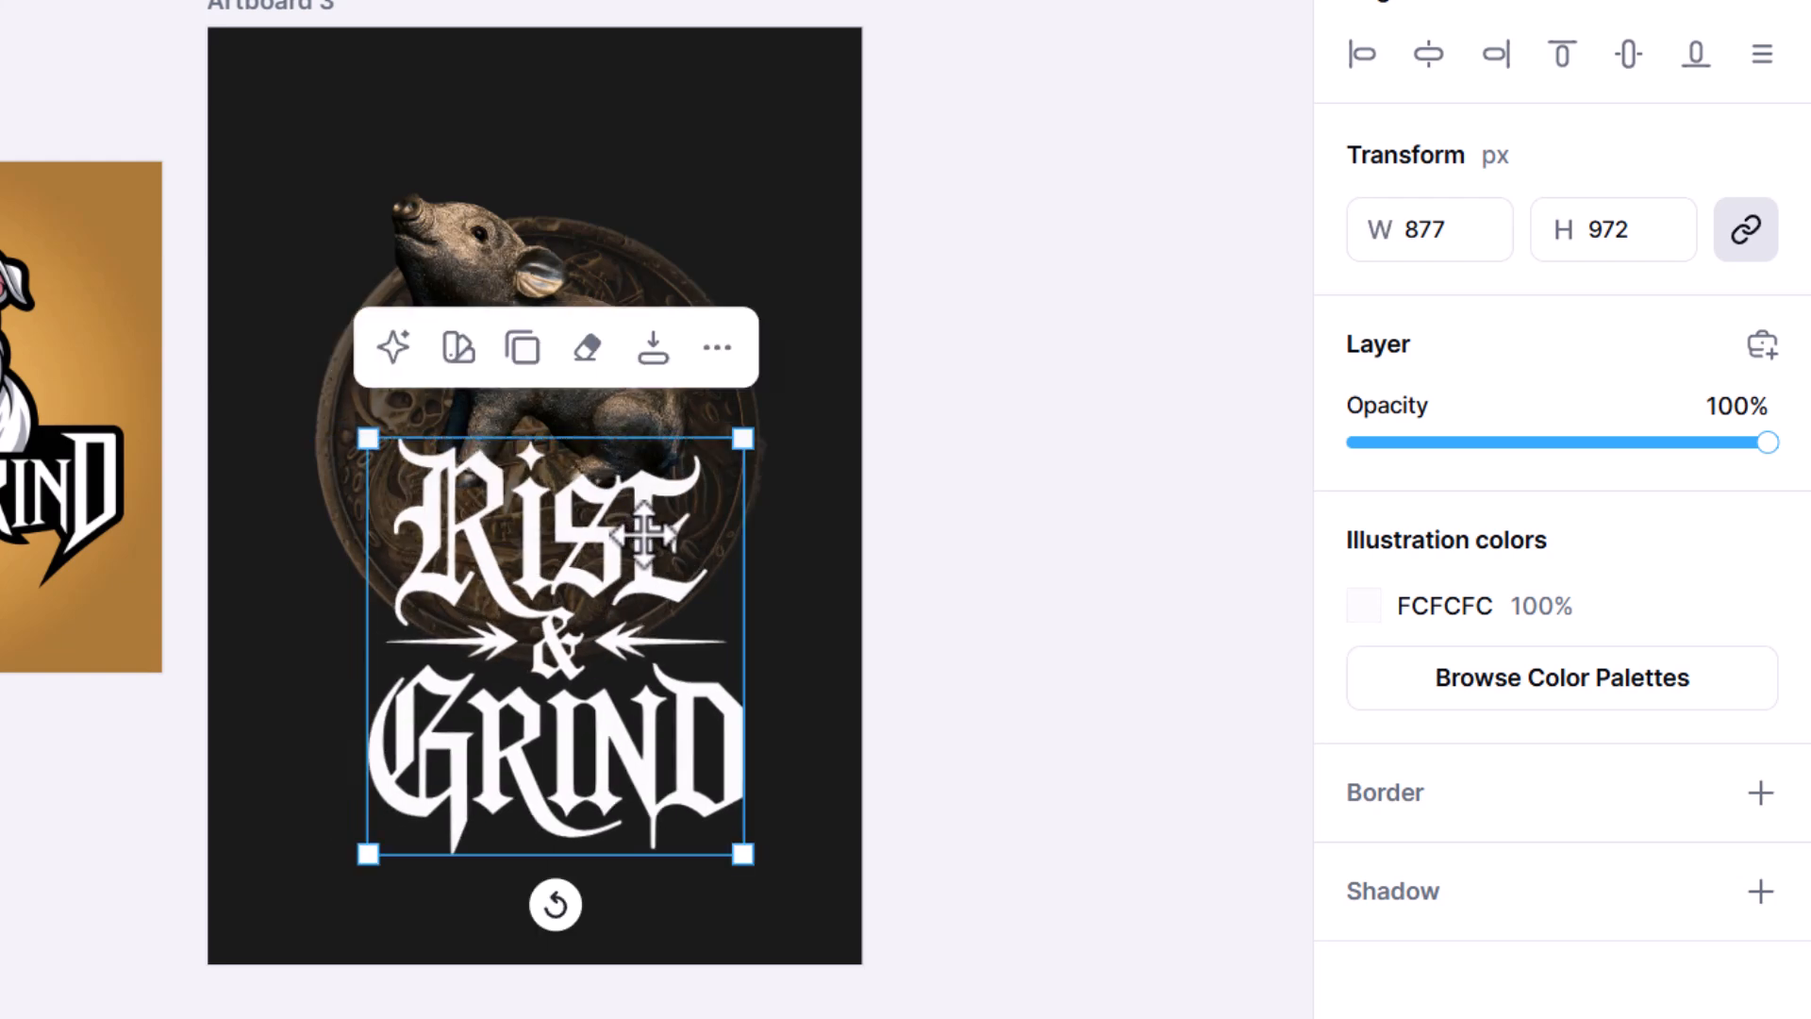
# - Add a shadow with an increased offset to the gothic lettering and move the lettering up over the coin
pyautogui.click(1759, 890)
pyautogui.scroll(-2, 1768, 934)
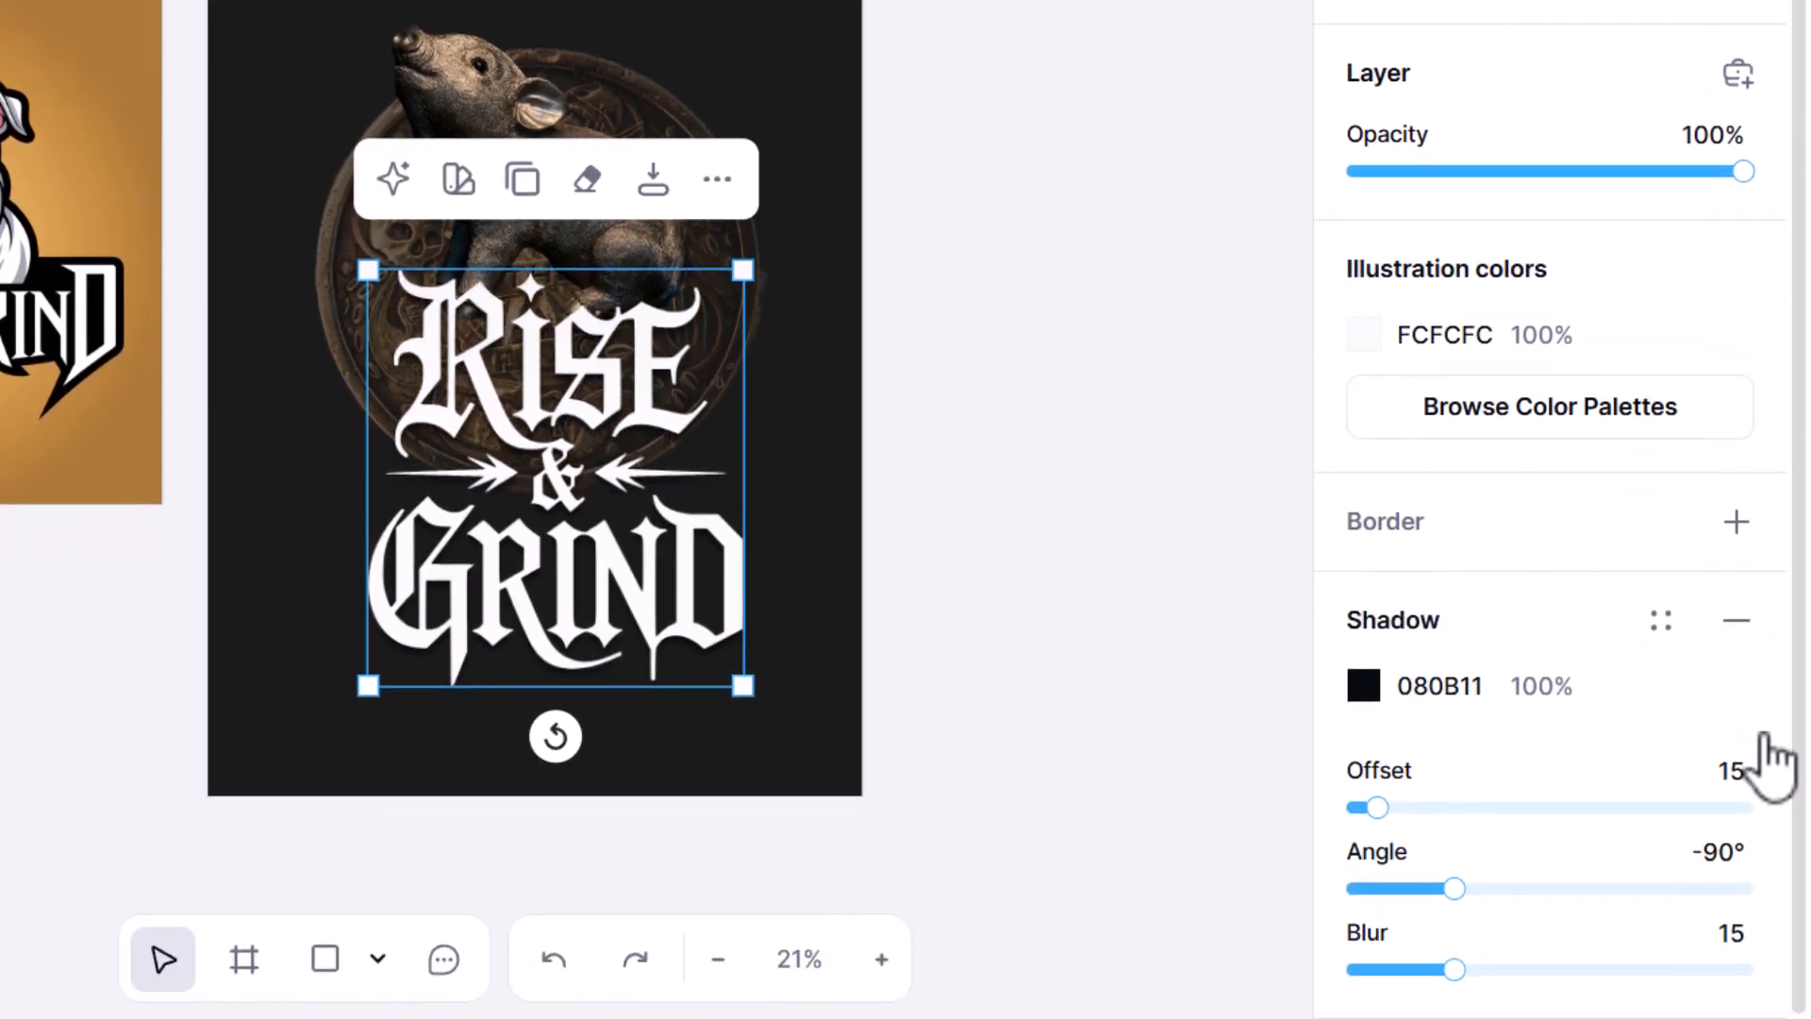
pyautogui.moveTo(1379, 809); pyautogui.dragTo(1409, 807)
pyautogui.moveTo(612, 328); pyautogui.dragTo(608, 231)
pyautogui.click(529, 8)
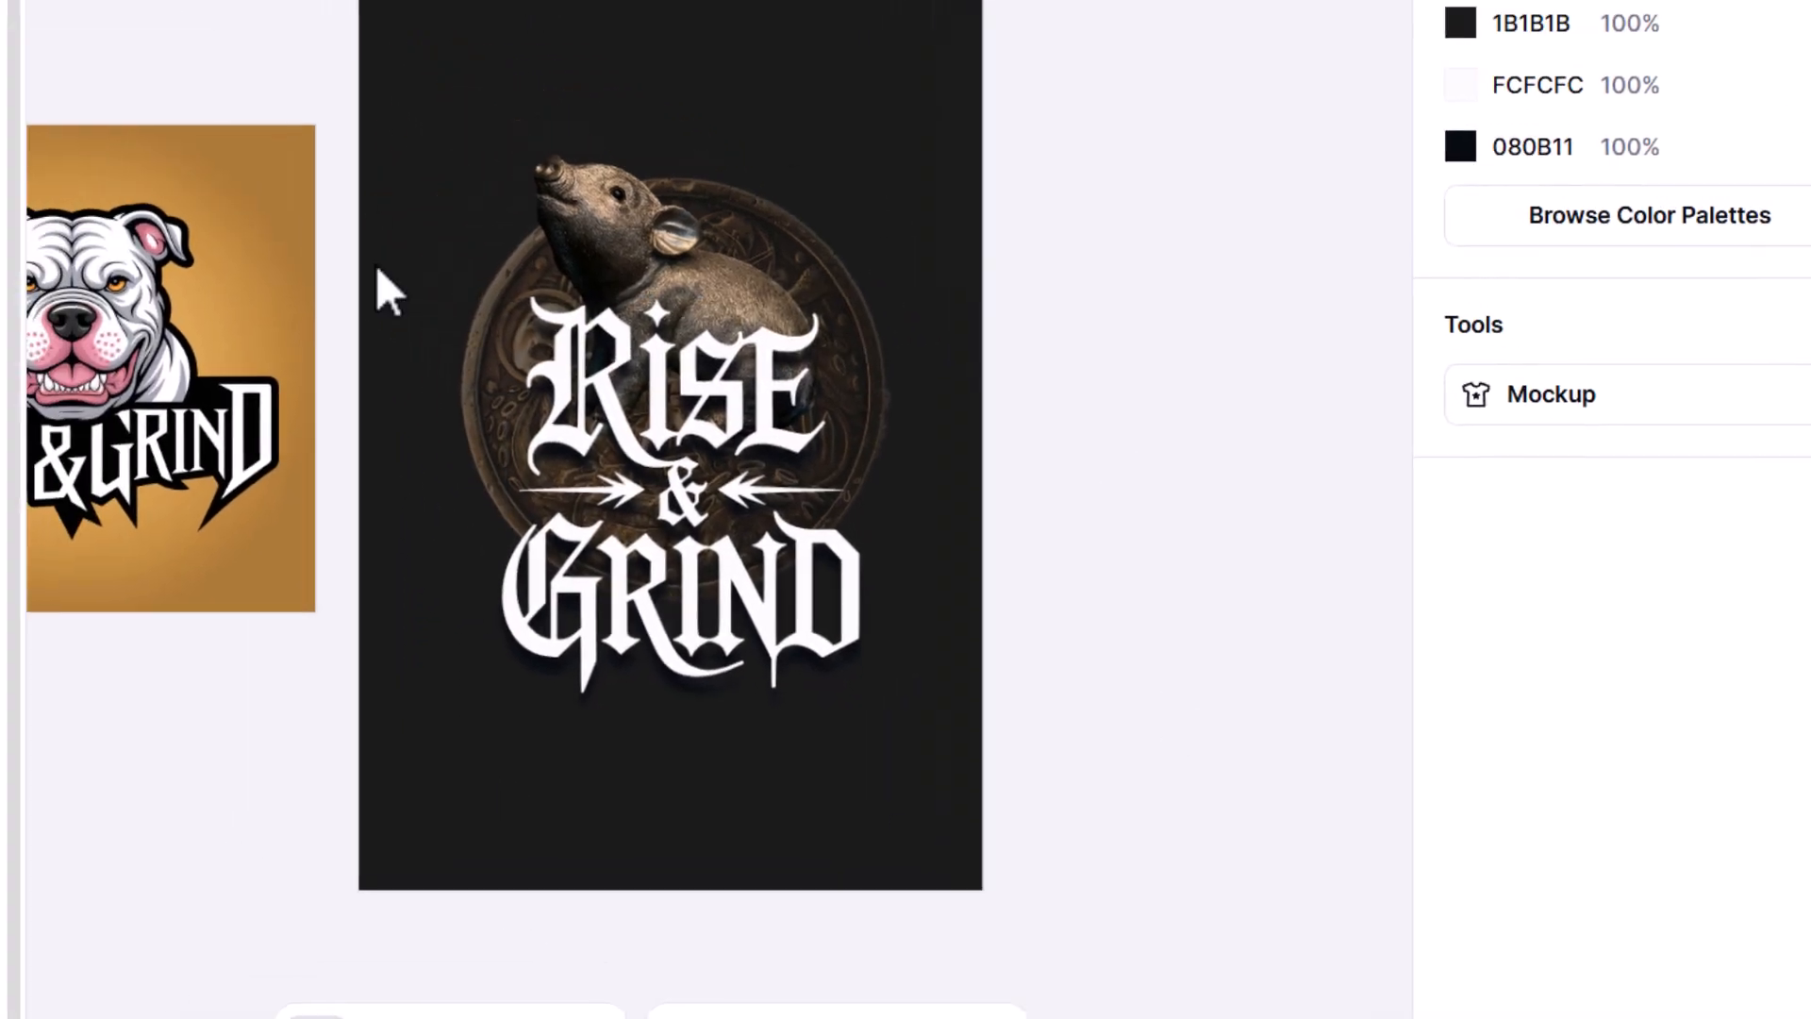
# - Remove the background of the blue chrome Rise & Grind lettering and add a shadow with offset 12, angle -114° and blur 20
pyautogui.scroll(5, 885, 547)
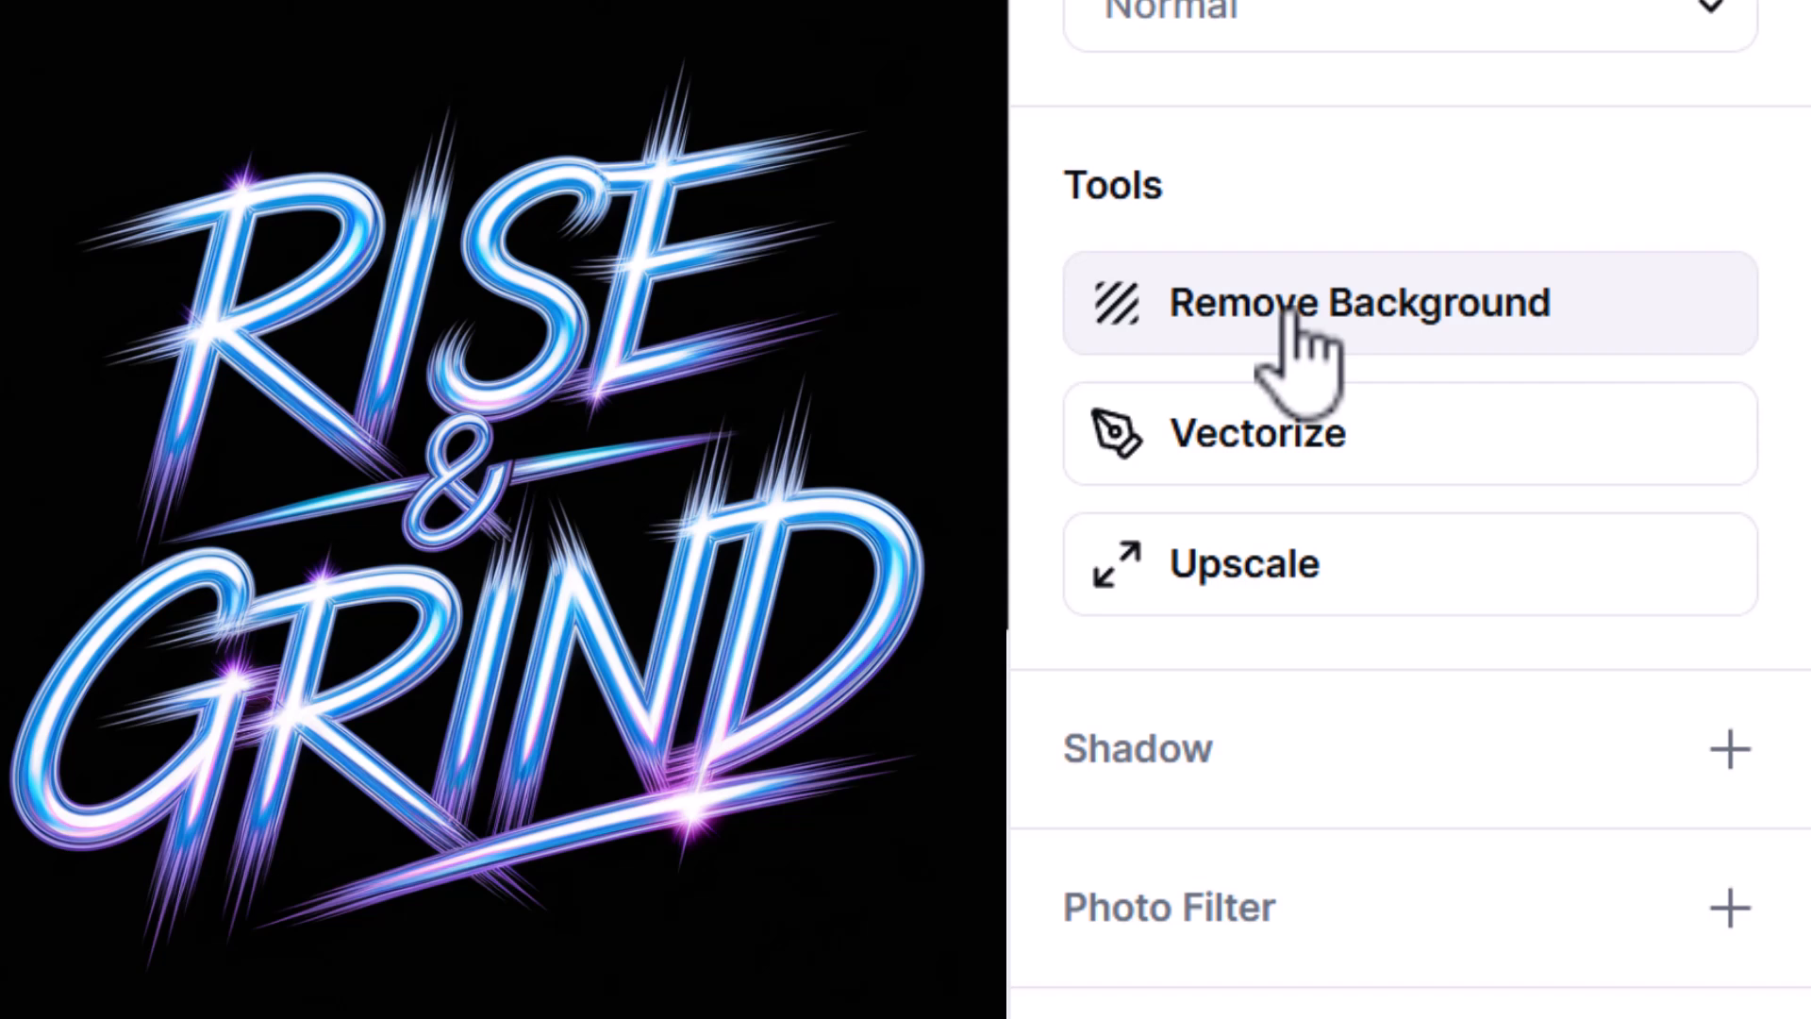
pyautogui.click(1290, 312)
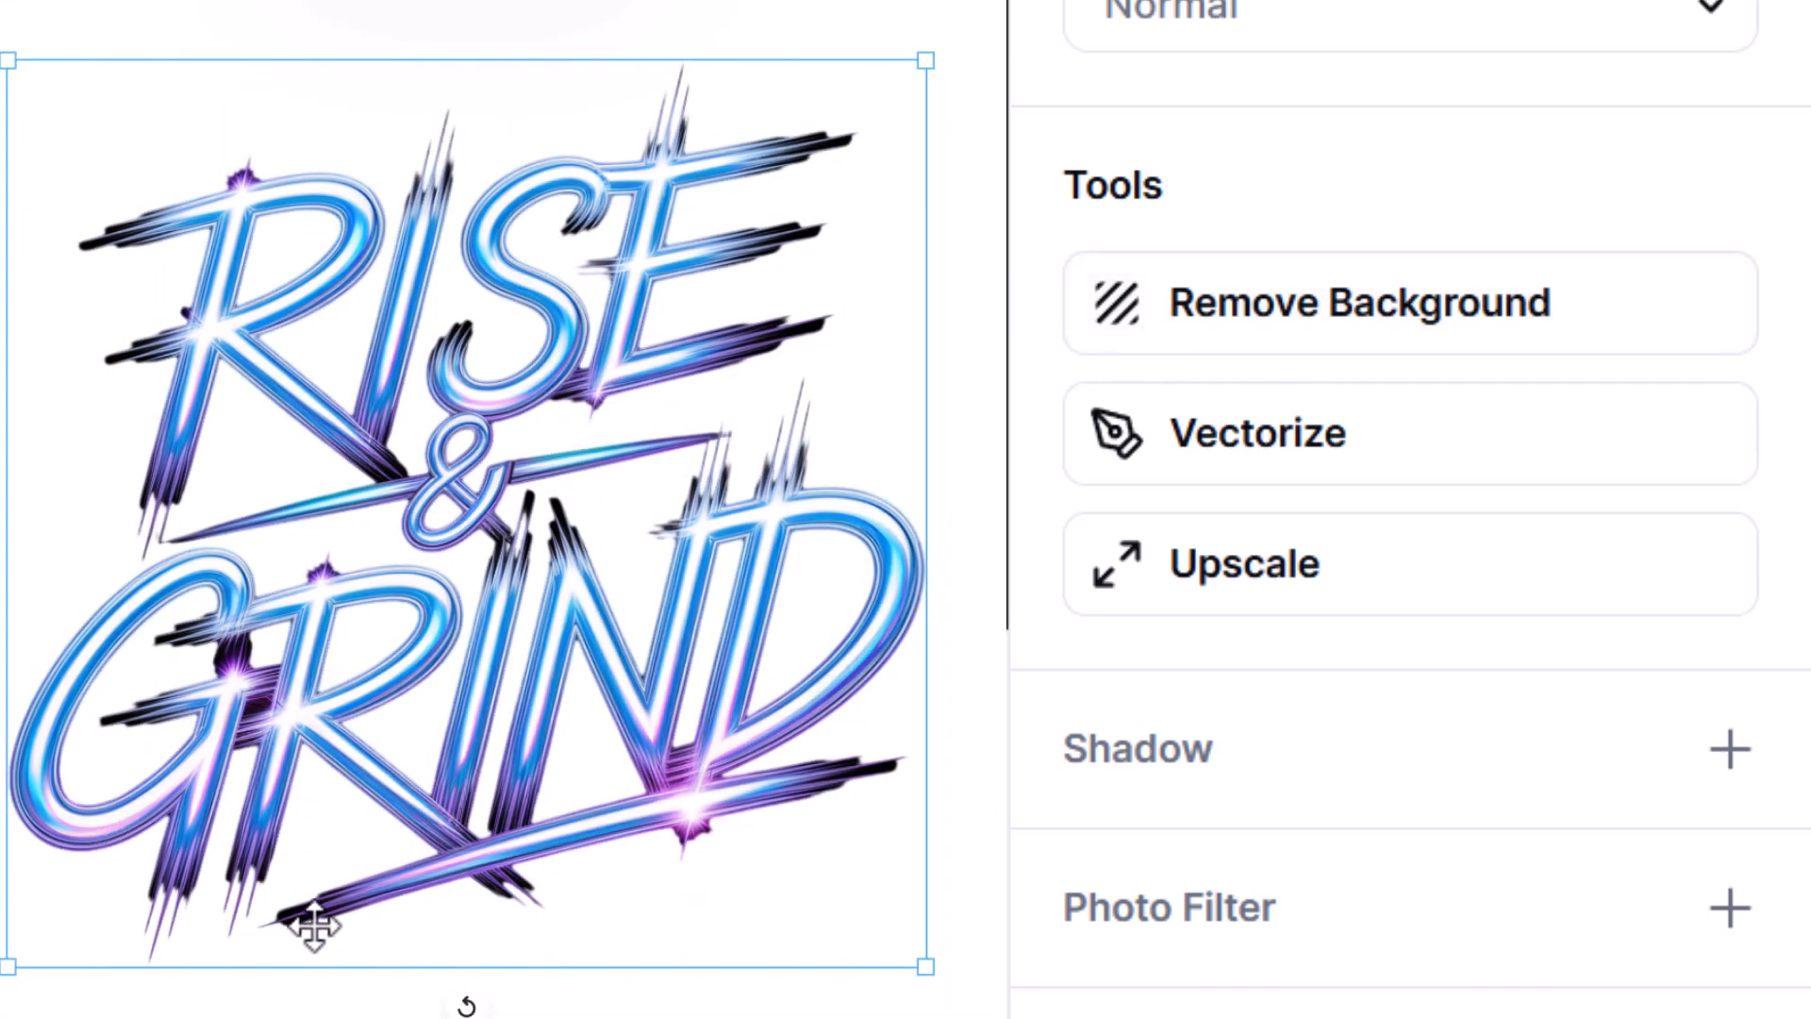
pyautogui.click(1730, 749)
pyautogui.scroll(-4, 1744, 792)
pyautogui.moveTo(1113, 678); pyautogui.dragTo(1075, 678)
pyautogui.moveTo(1236, 939); pyautogui.dragTo(1286, 939)
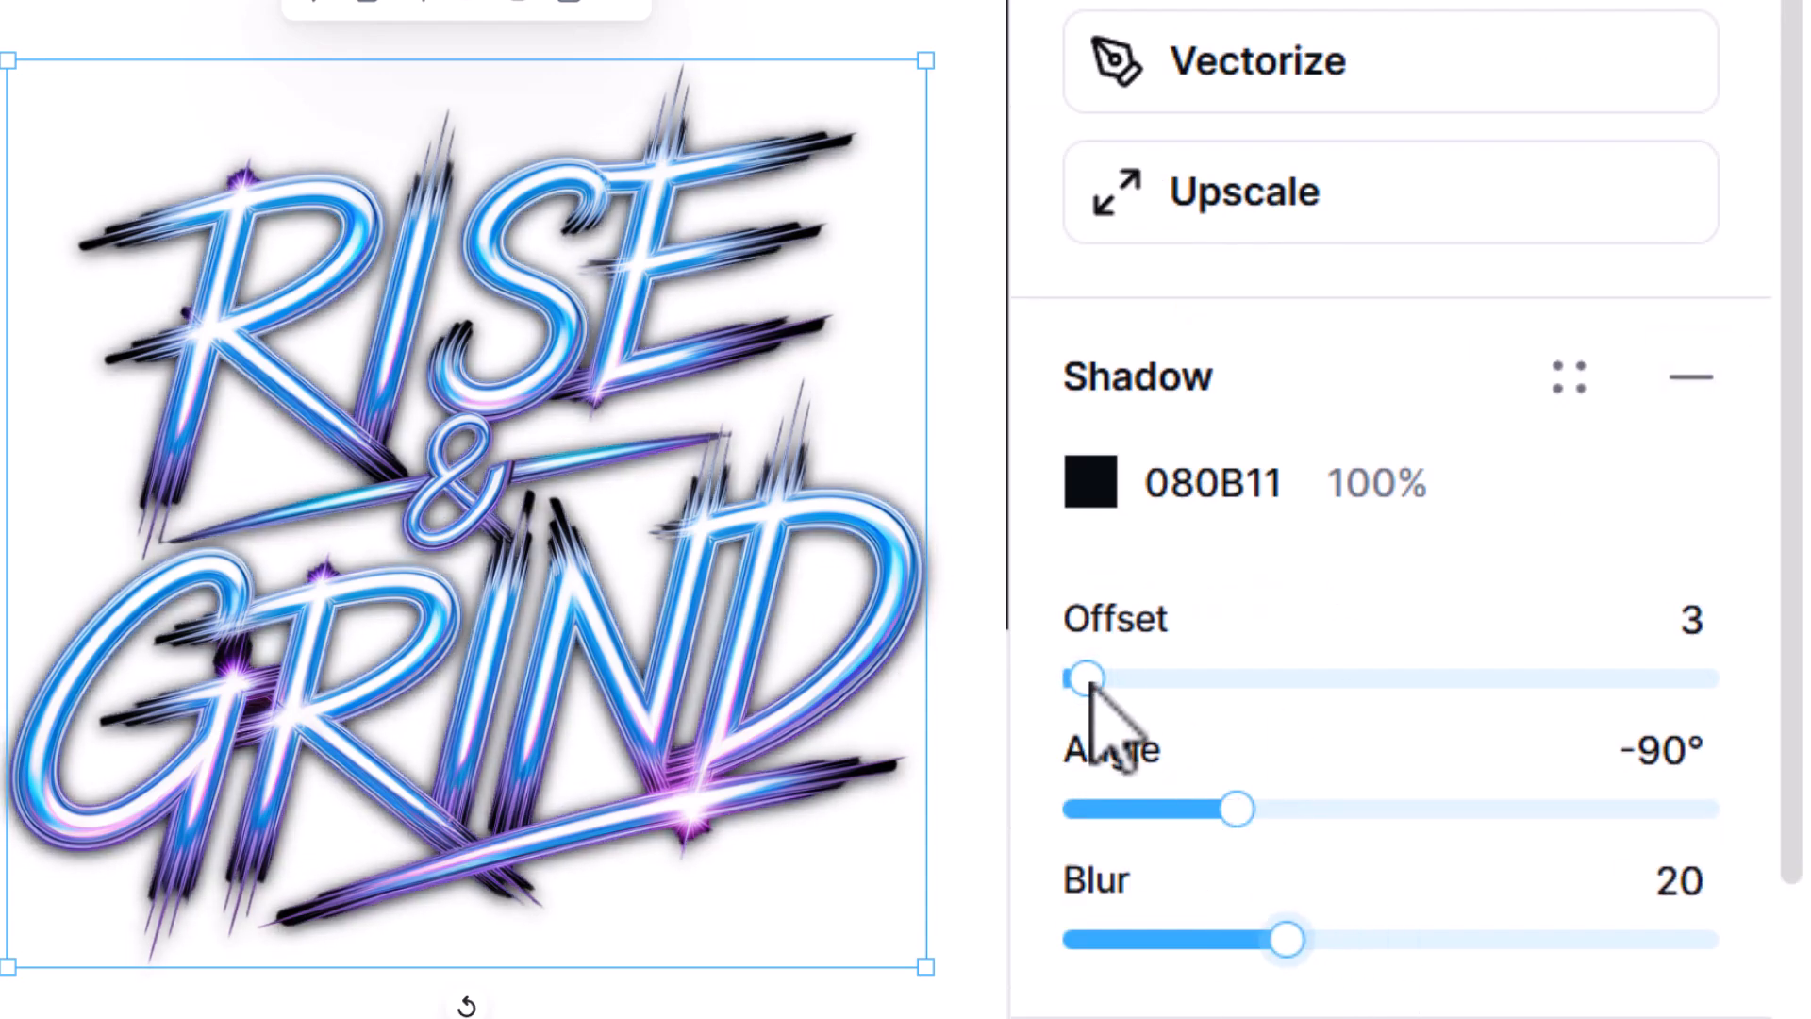
pyautogui.moveTo(1082, 678); pyautogui.dragTo(1105, 678)
pyautogui.moveTo(1236, 809); pyautogui.dragTo(1196, 808)
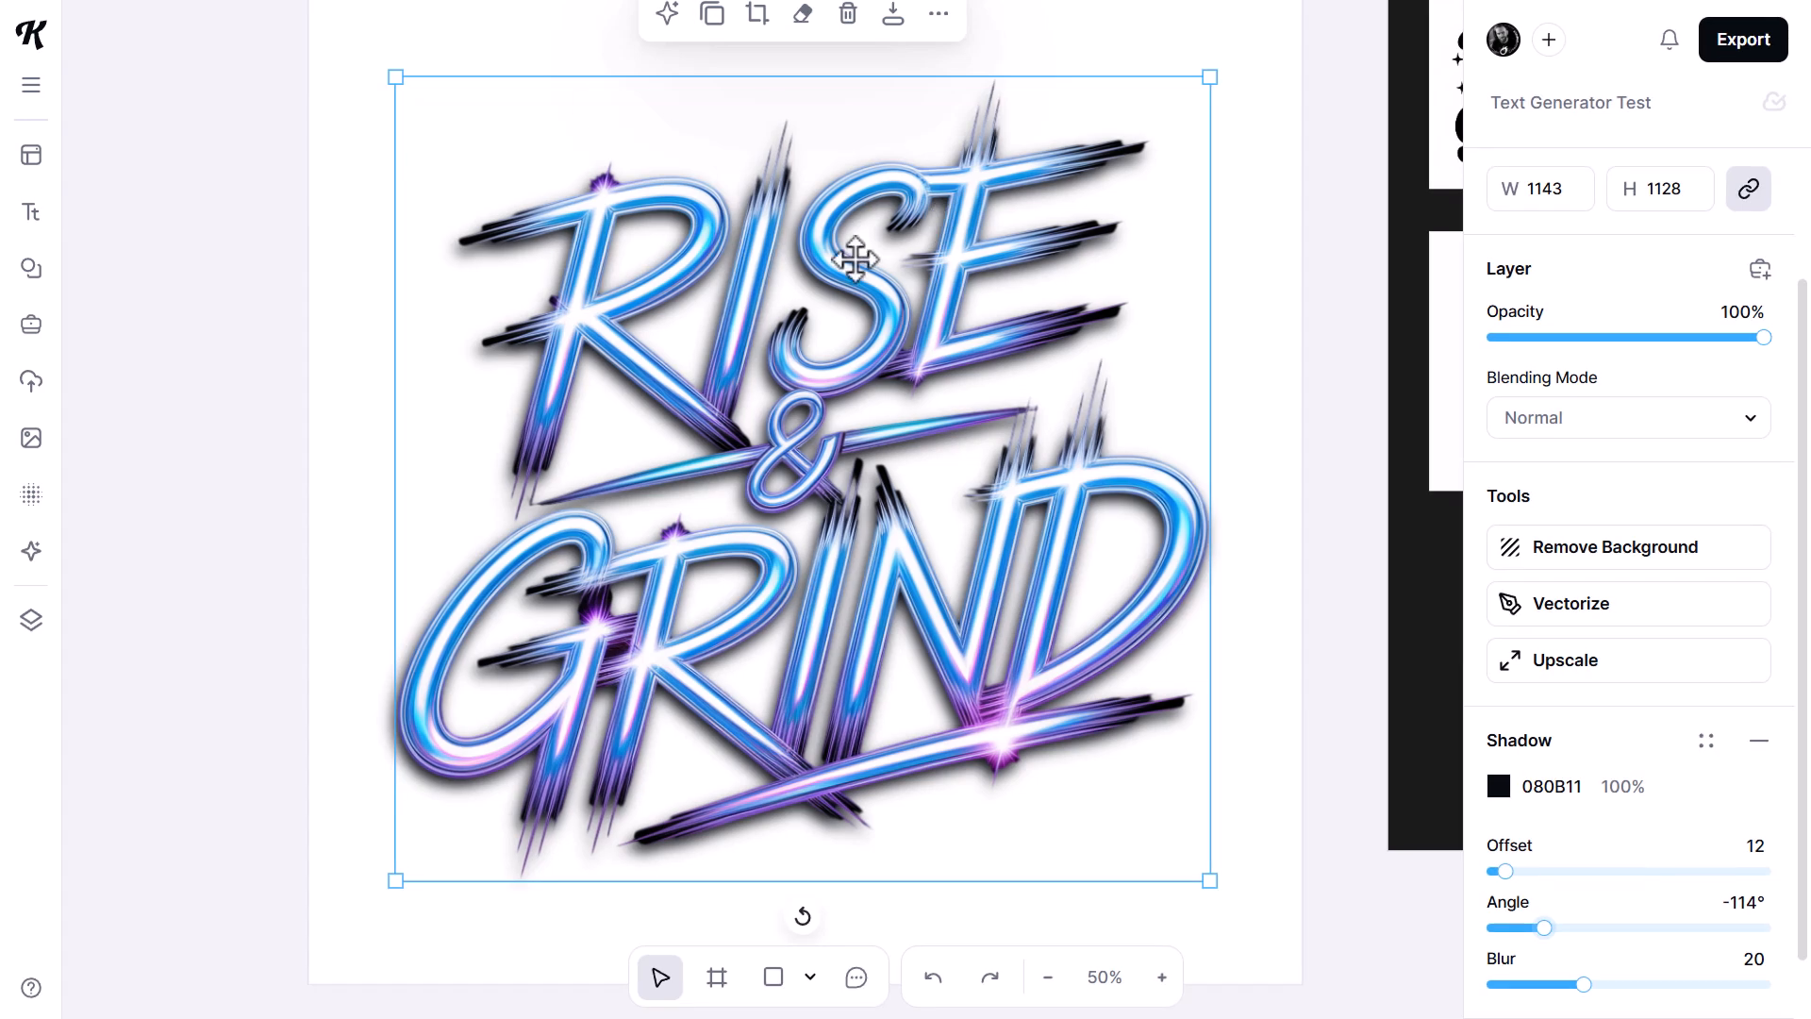
pyautogui.click(1289, 57)
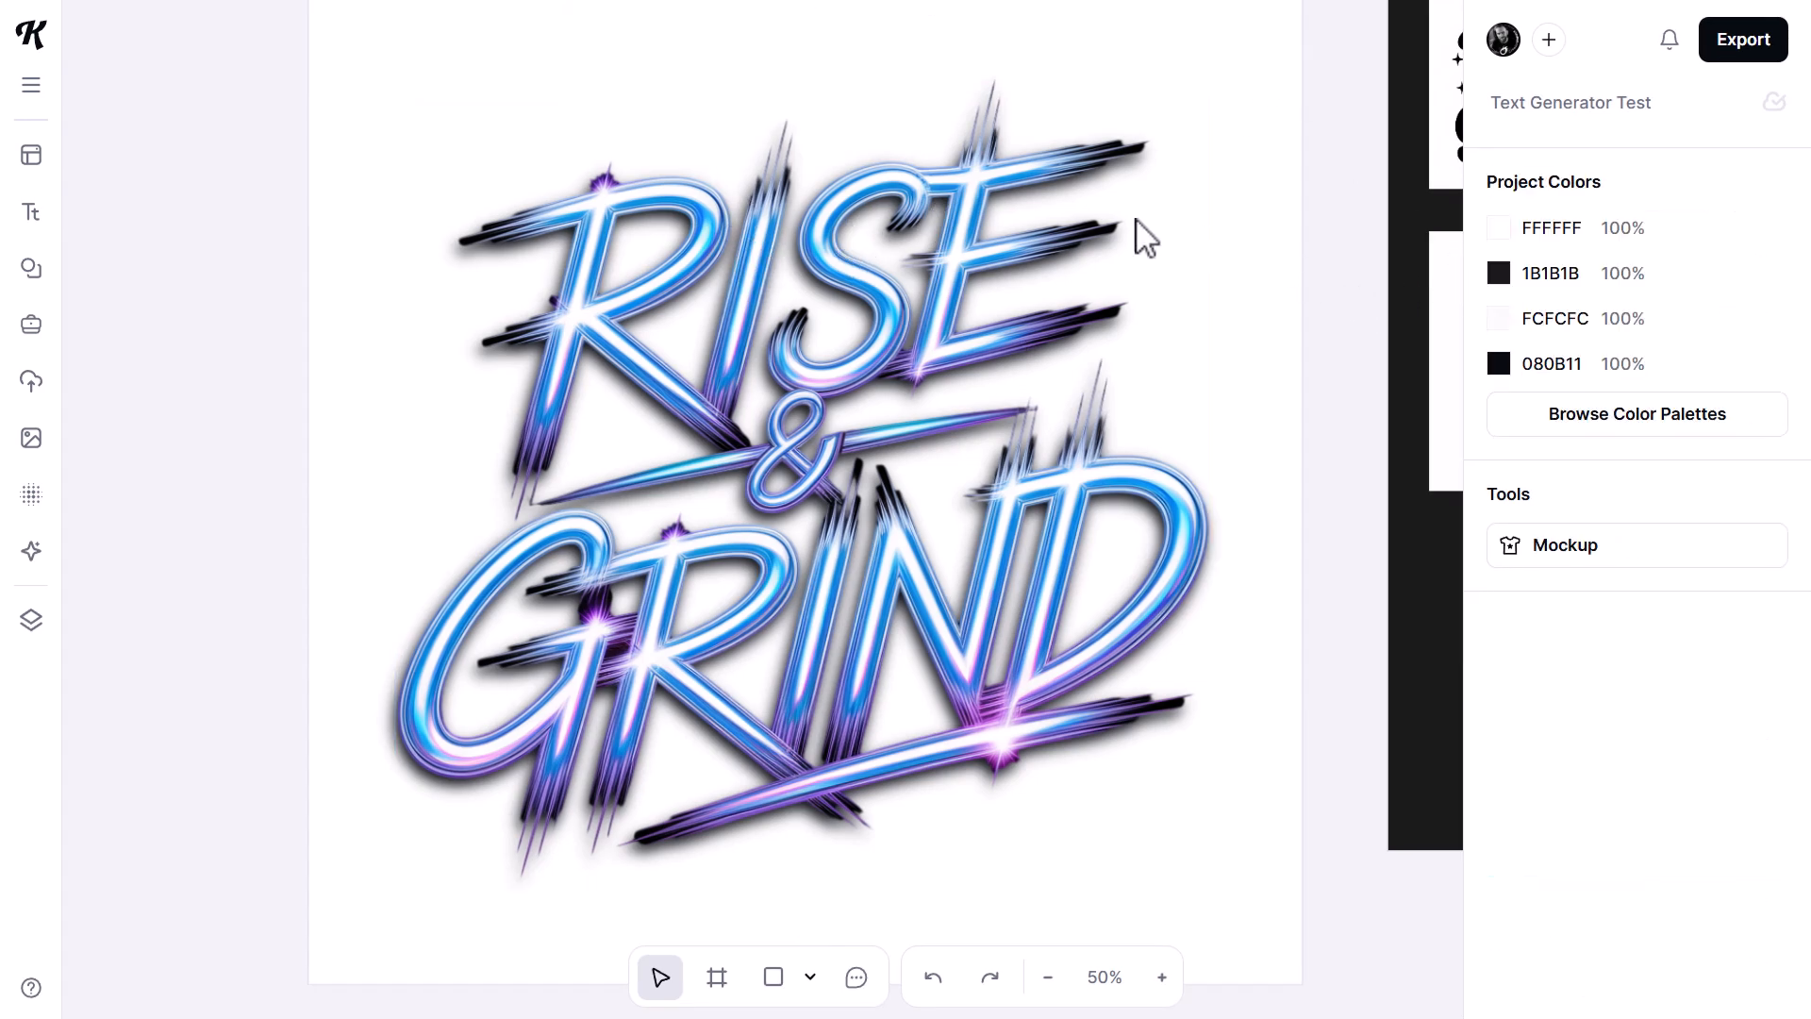
# - Change the background color of the artboard behind the chrome lettering to dark grey 454545
pyautogui.scroll(2, 1135, 219)
pyautogui.click(352, 112)
pyautogui.click(1500, 598)
pyautogui.moveTo(1094, 437); pyautogui.dragTo(1085, 639)
pyautogui.click(217, 425)
pyautogui.moveTo(896, 500); pyautogui.dragTo(851, 380)
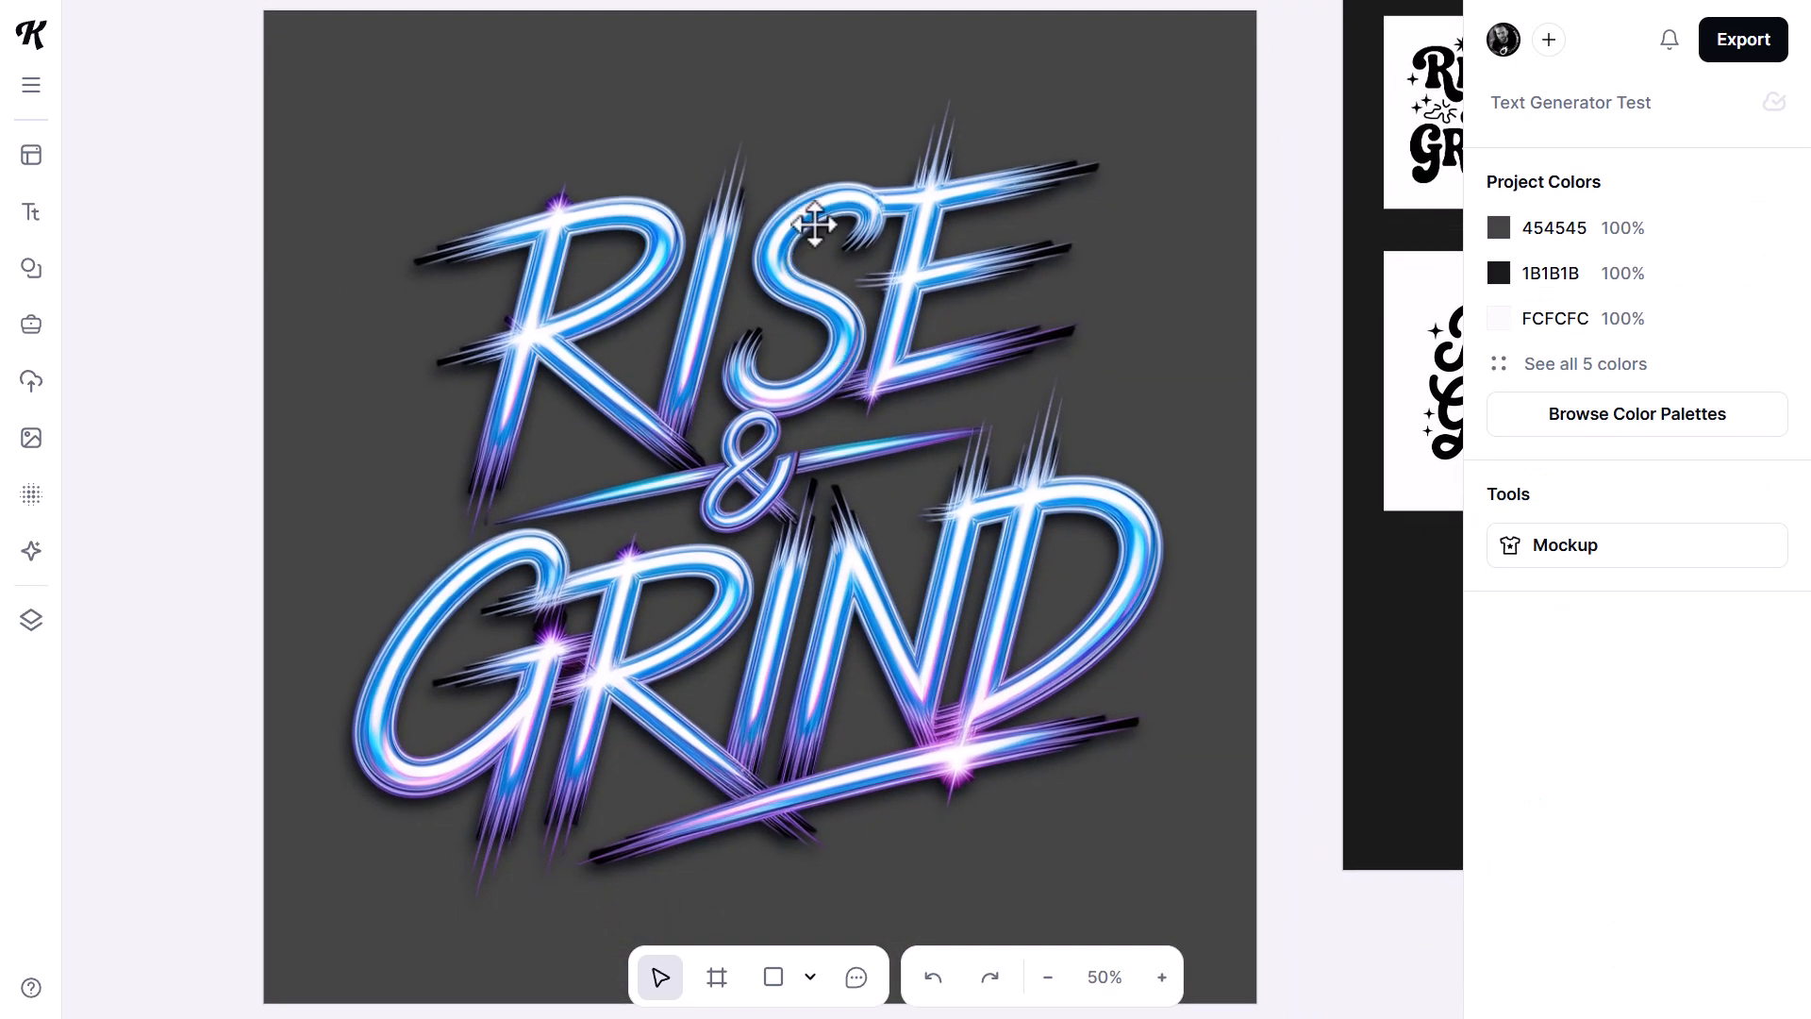
# - Upscale the blue chrome Rise & Grind lettering image
pyautogui.click(811, 390)
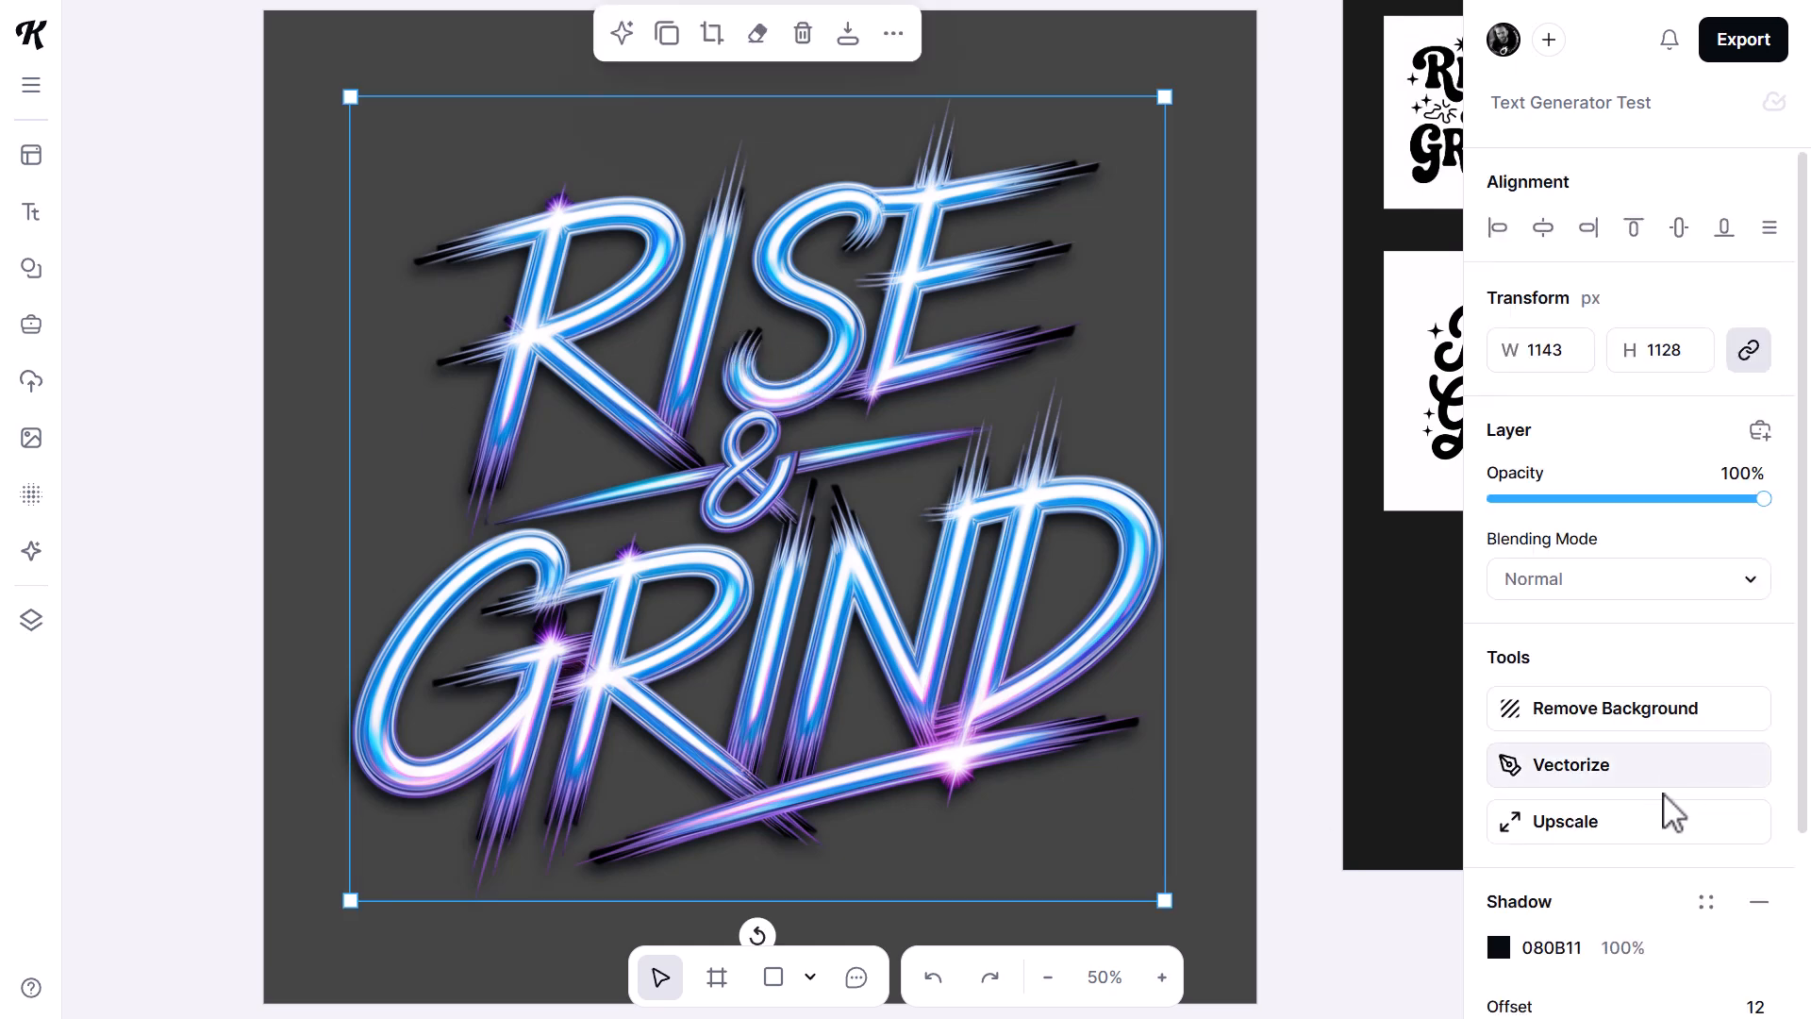
pyautogui.click(1600, 832)
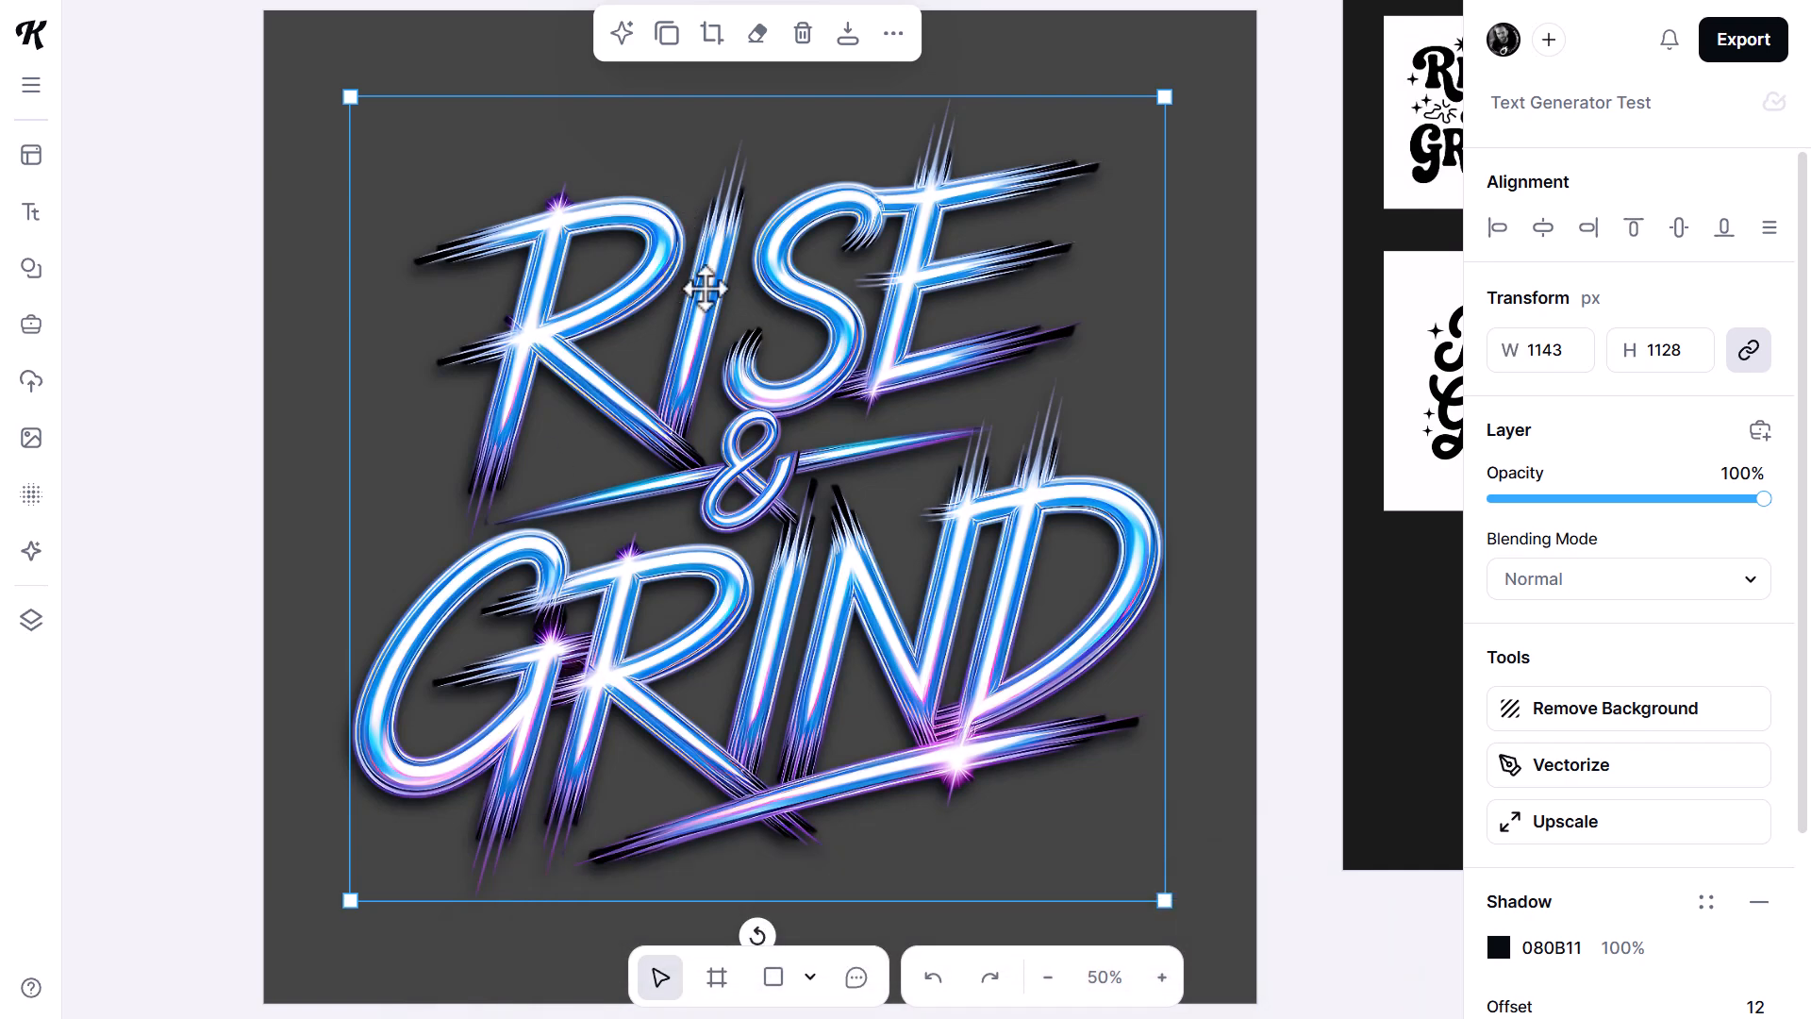
# - Open the export settings and limit the export to Artboard 5 only
pyautogui.click(1743, 42)
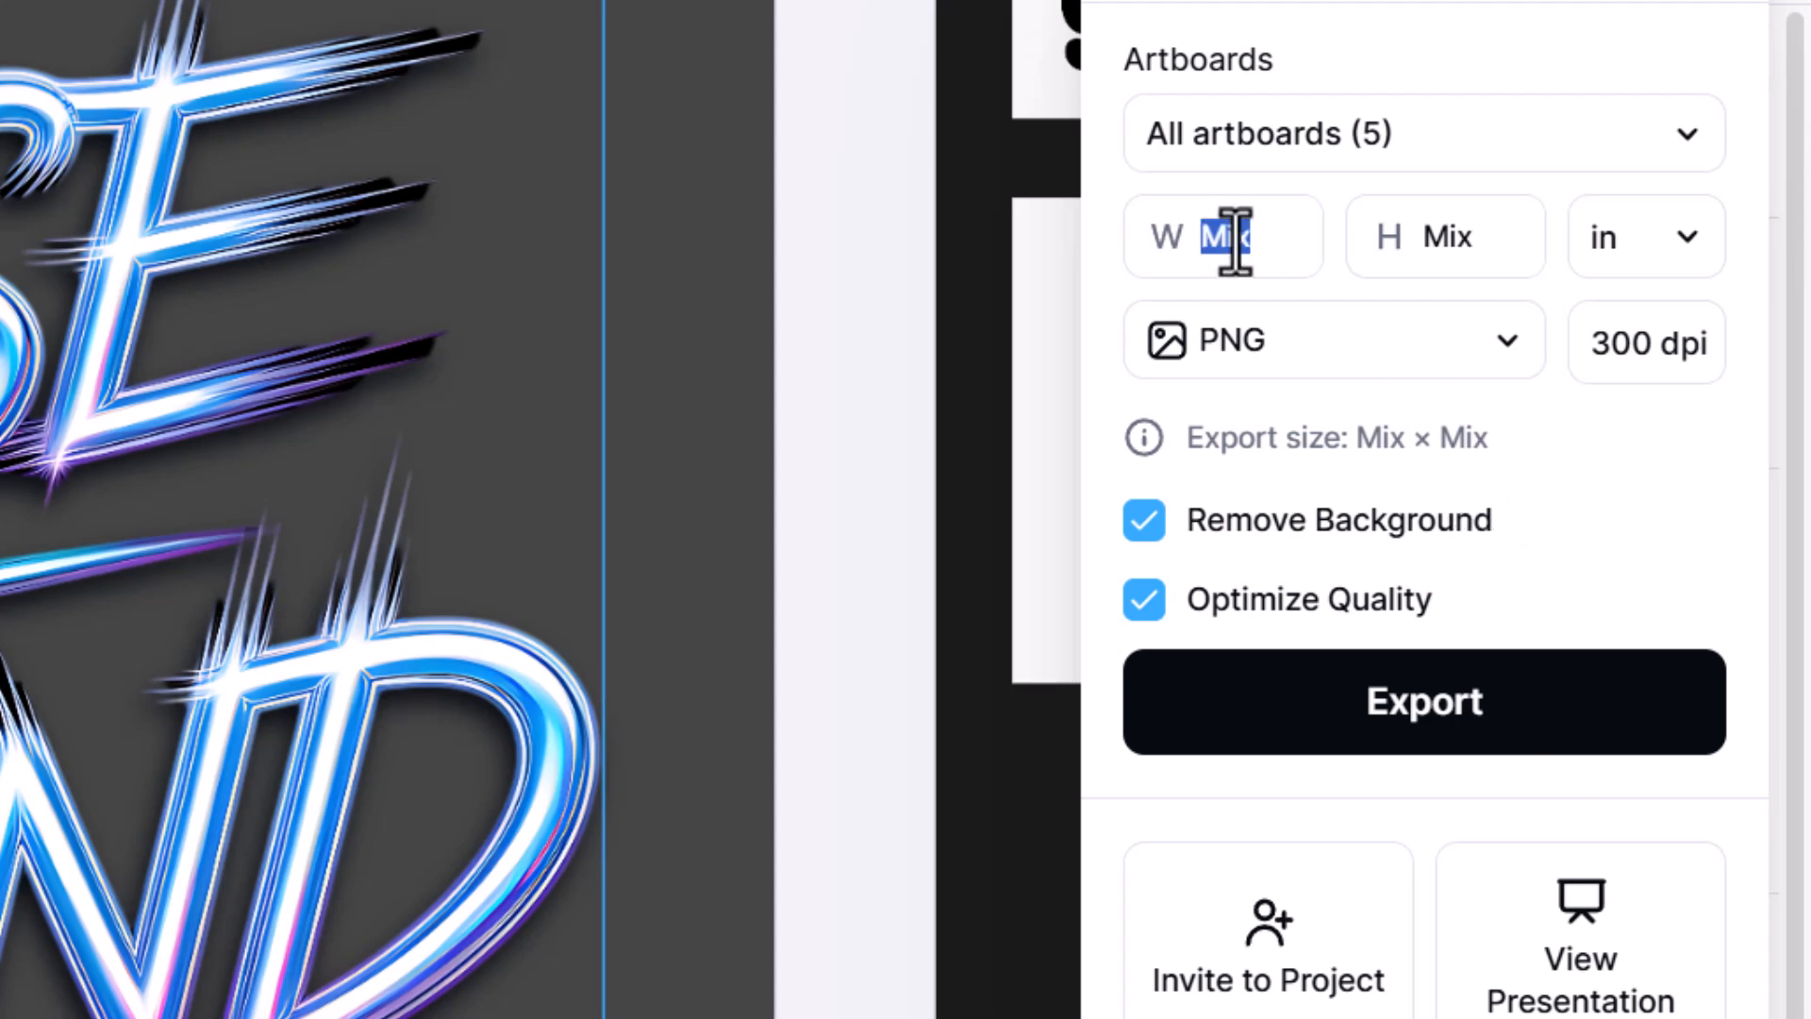
pyautogui.press('Tab')
pyautogui.click(1358, 149)
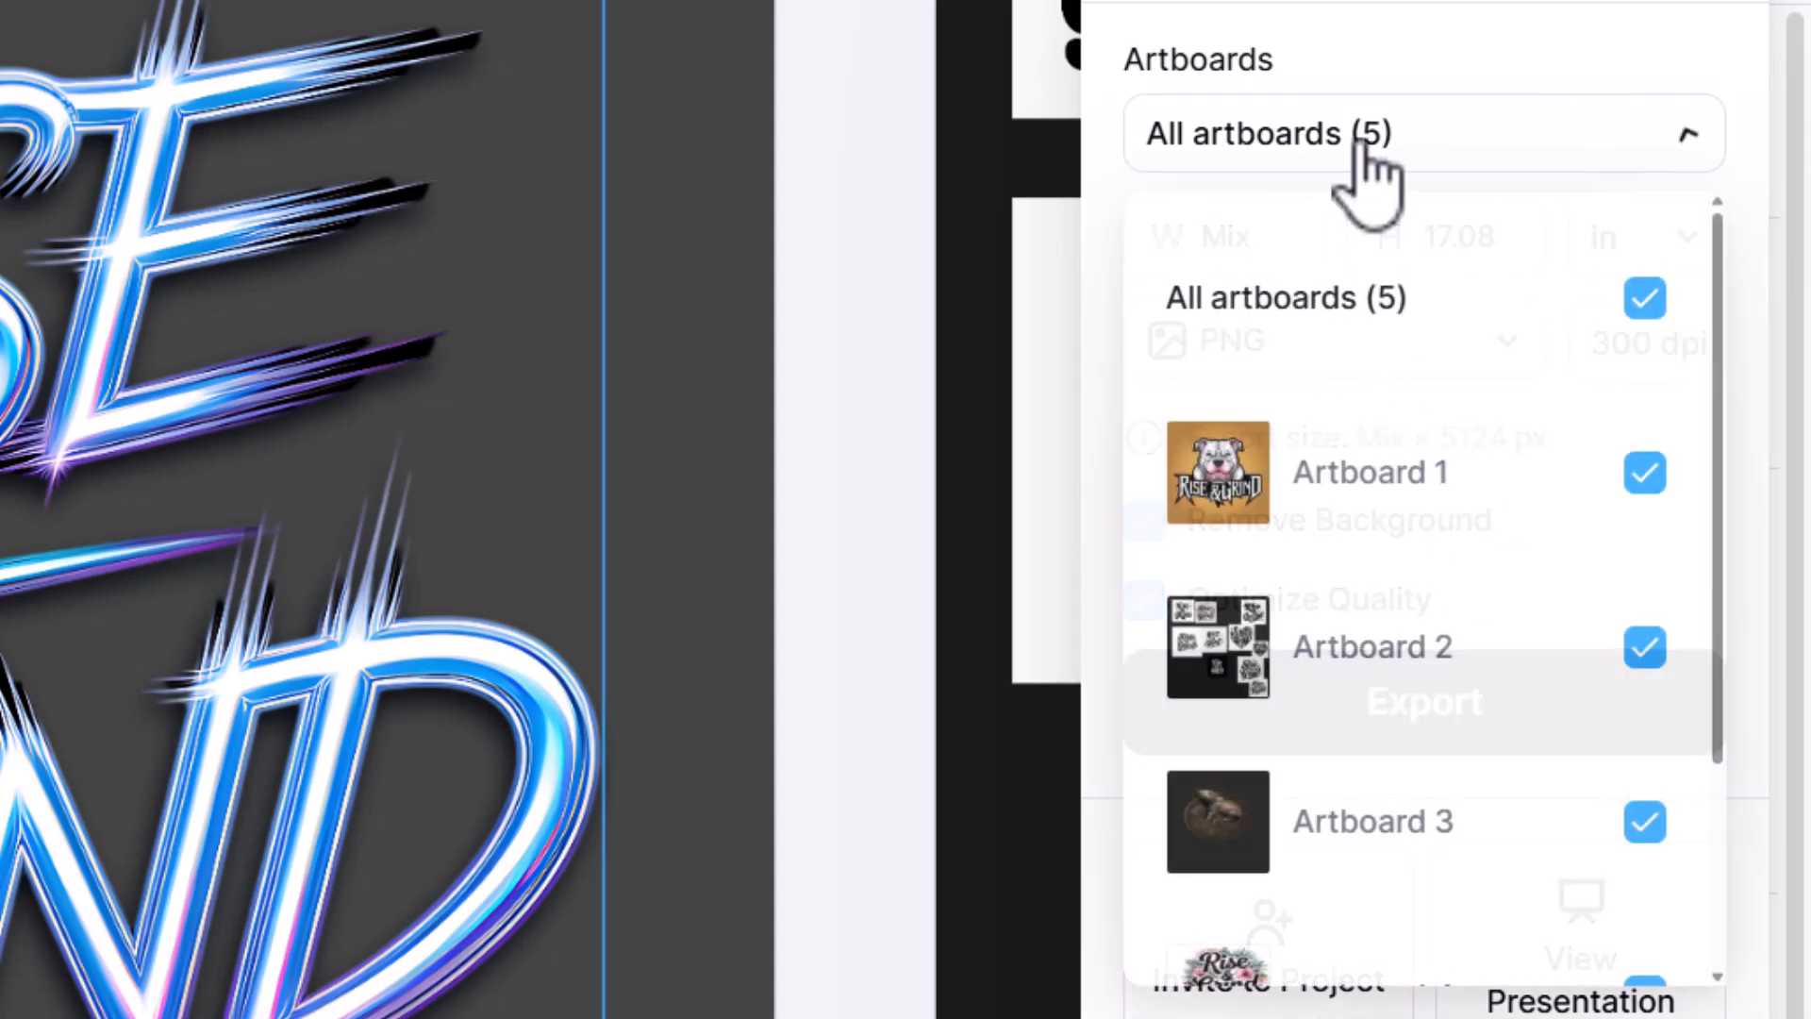
pyautogui.click(1645, 300)
pyautogui.scroll(-4, 1597, 761)
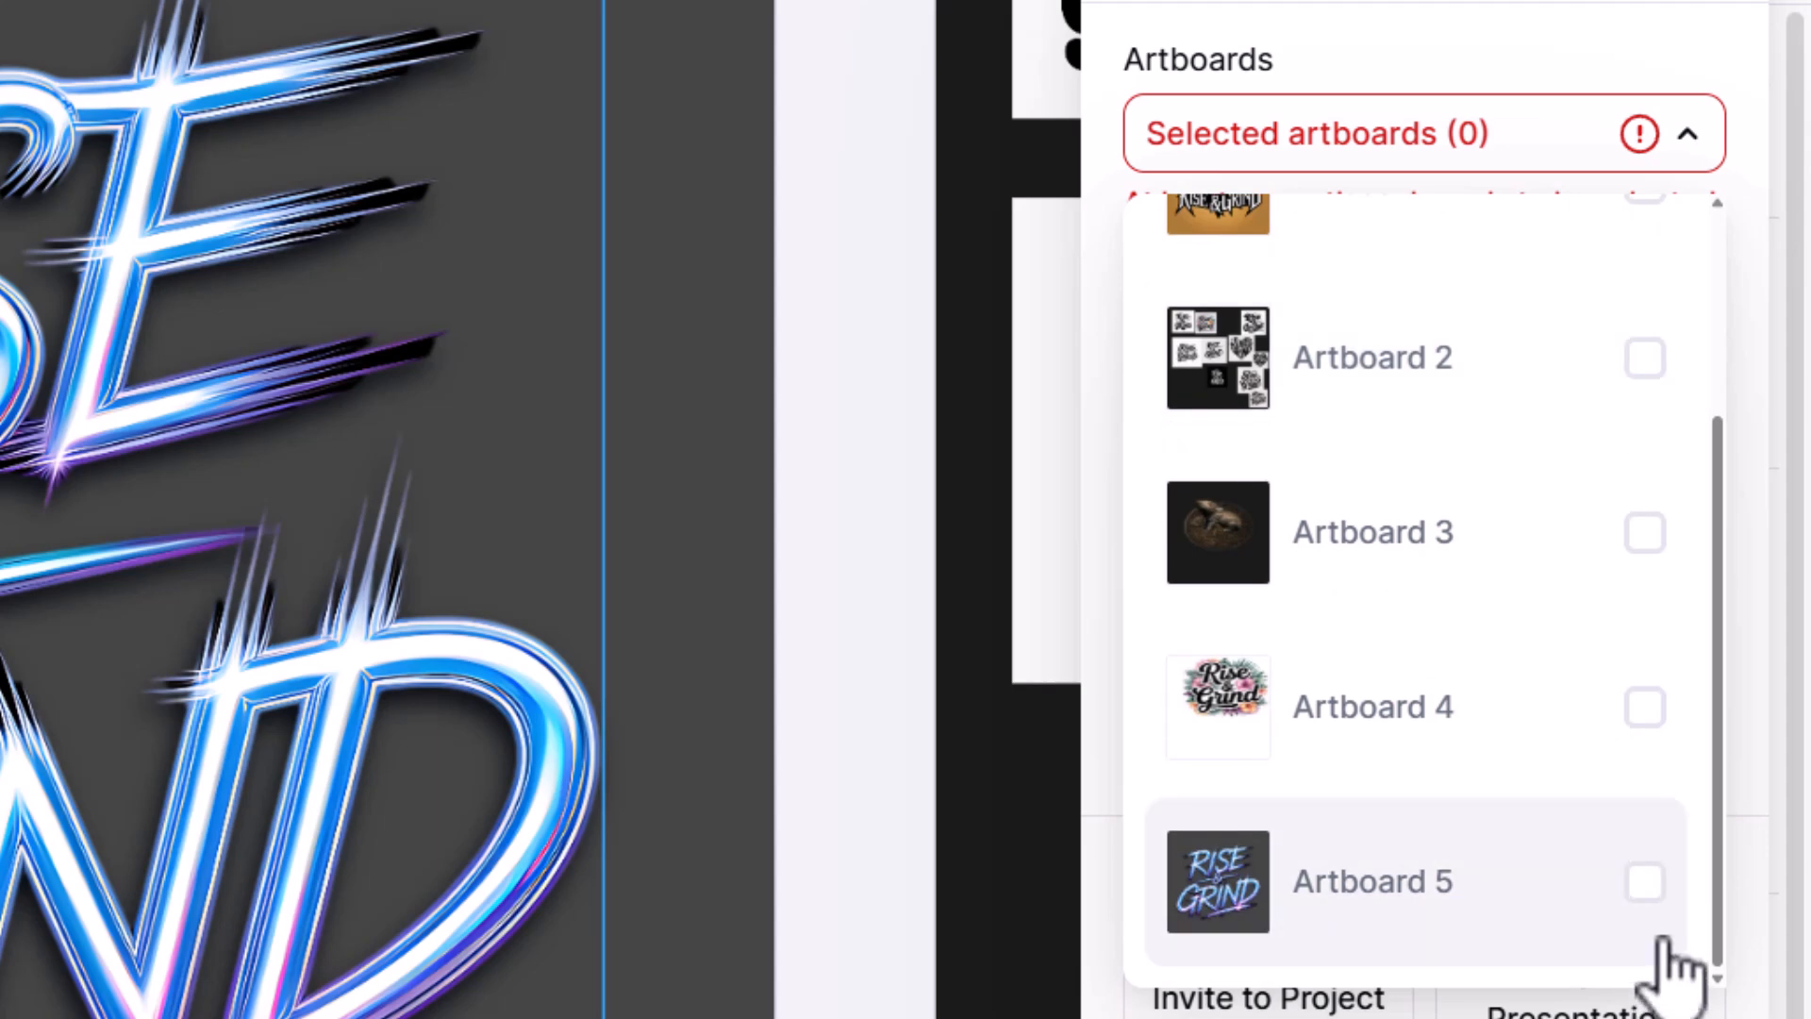
pyautogui.click(1645, 881)
pyautogui.click(1435, 162)
# - Set the export width of Artboard 5 to 12 in with proportional height
pyautogui.click(1321, 254)
pyautogui.write('12')
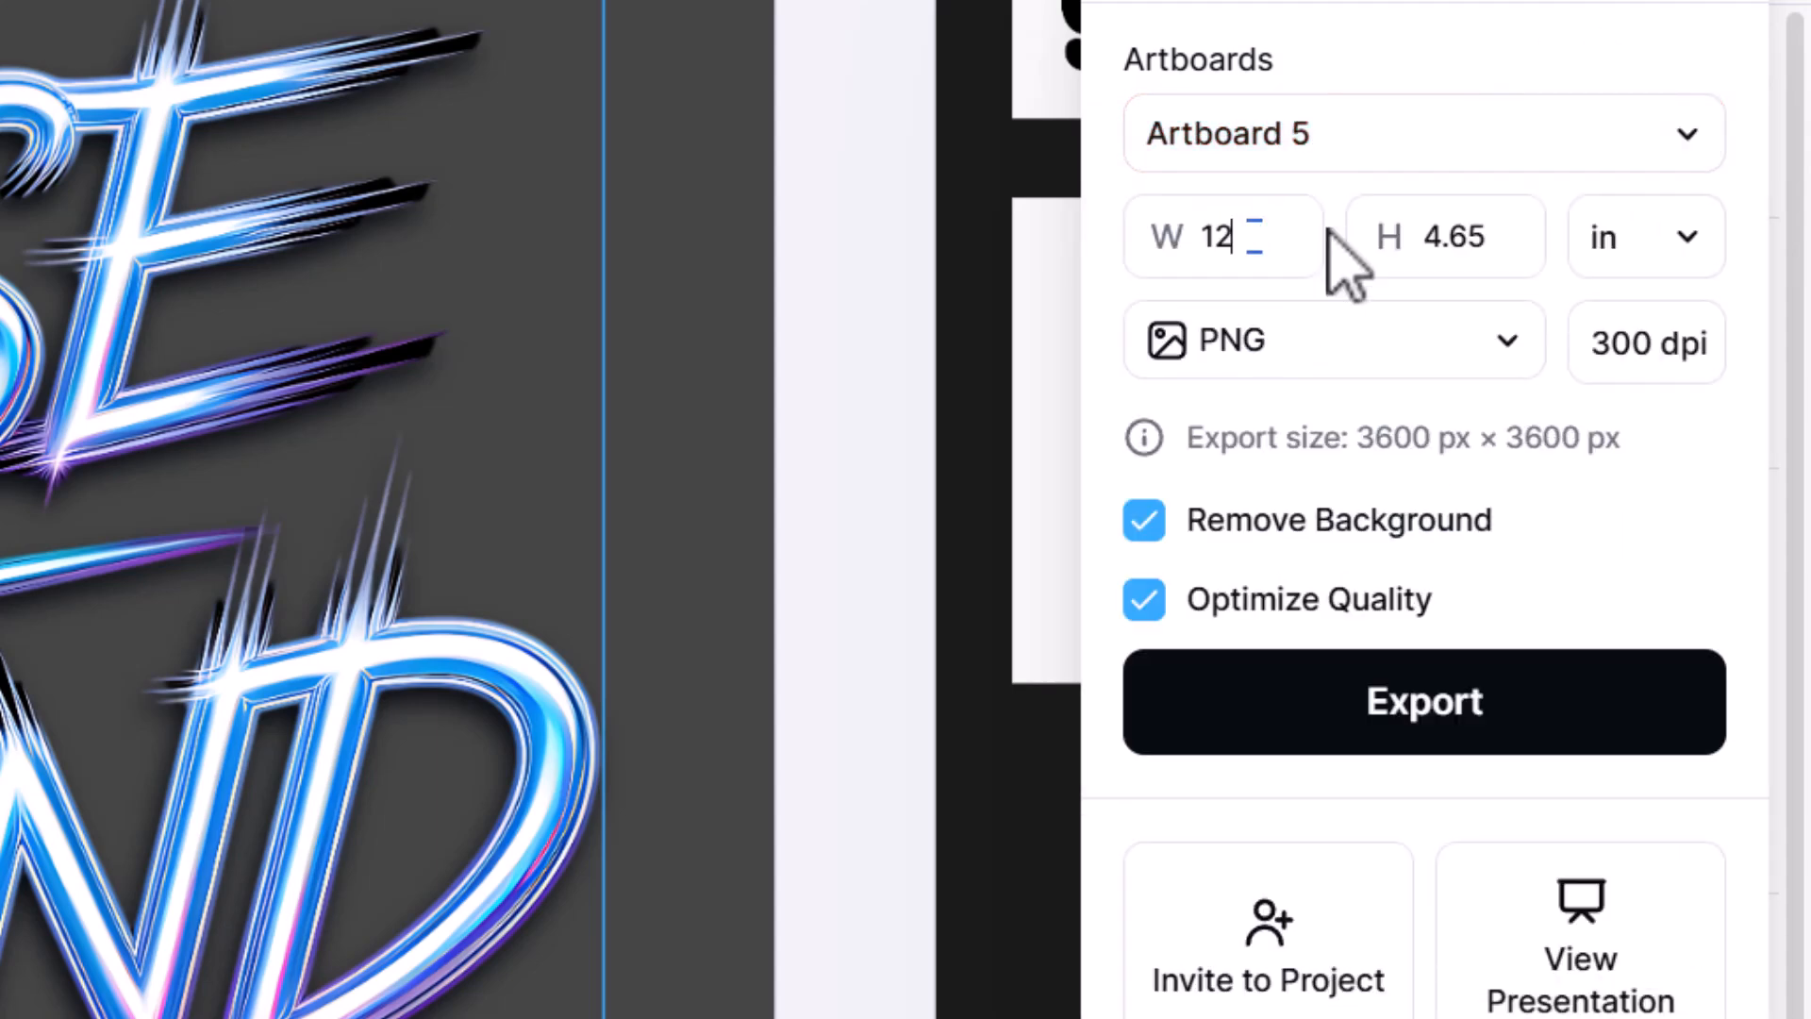
pyautogui.click(1465, 231)
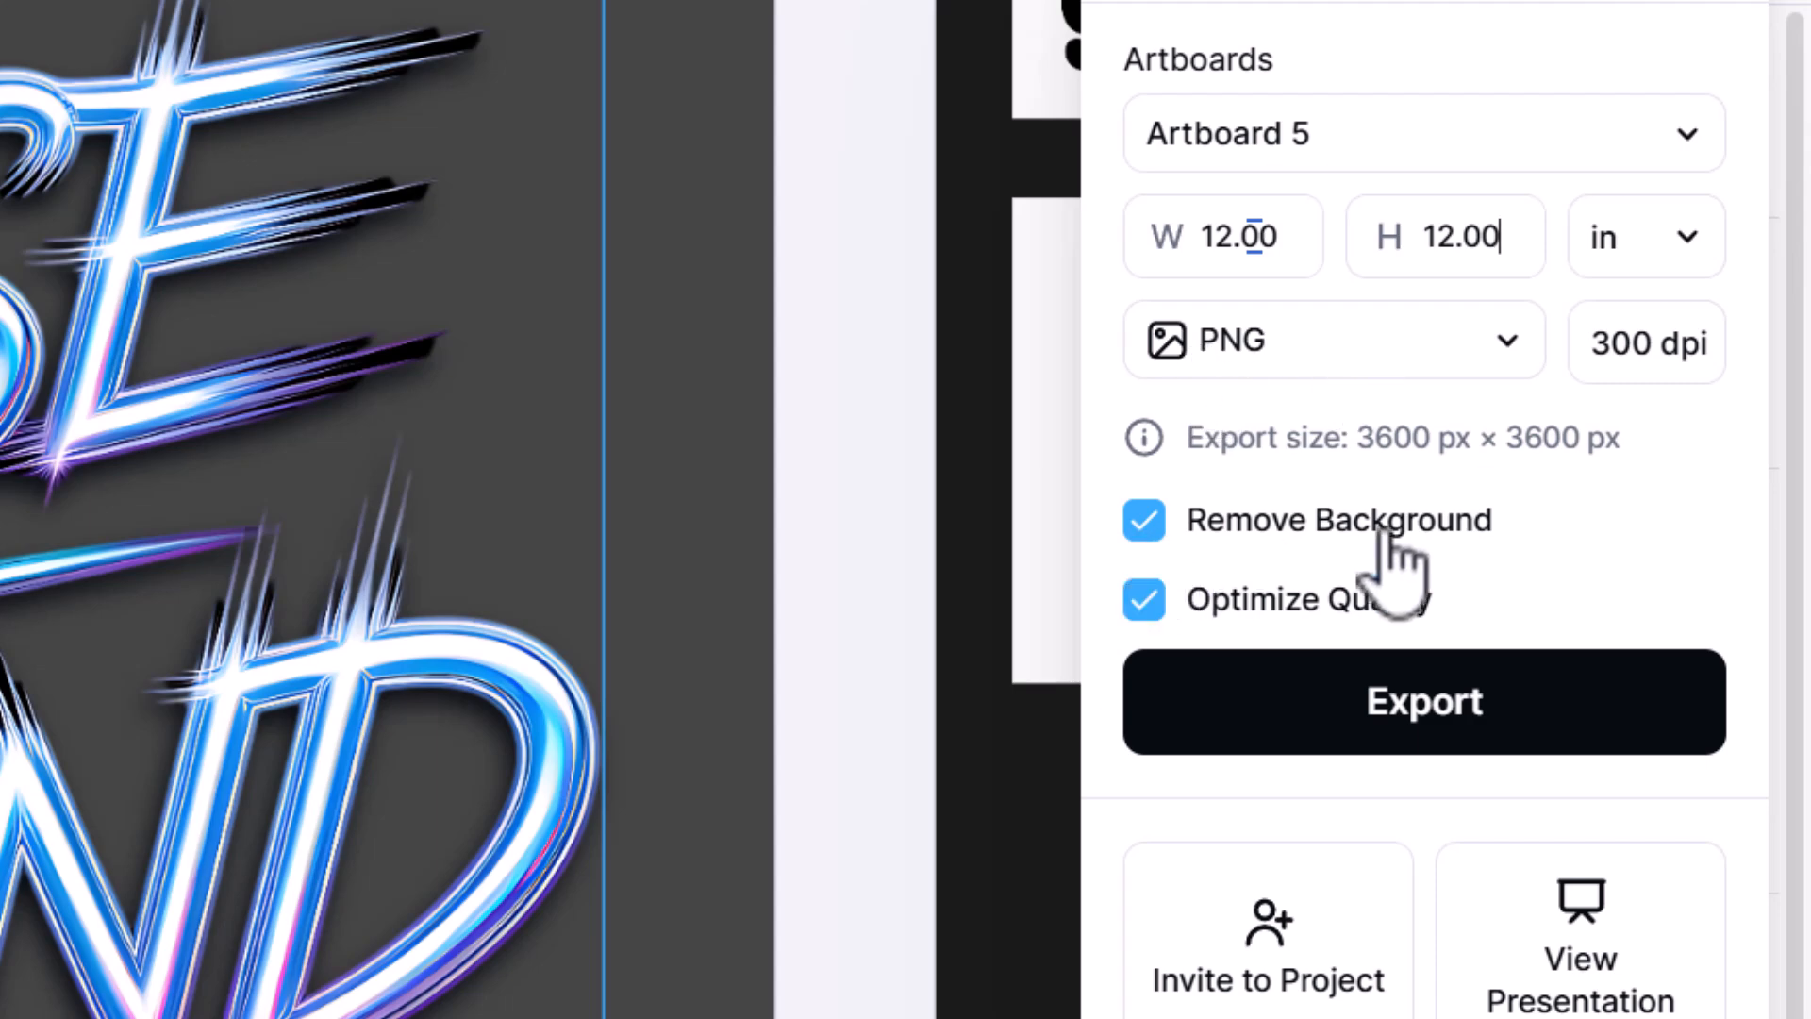
pyautogui.moveTo(1594, 347); pyautogui.dragTo(1686, 332)
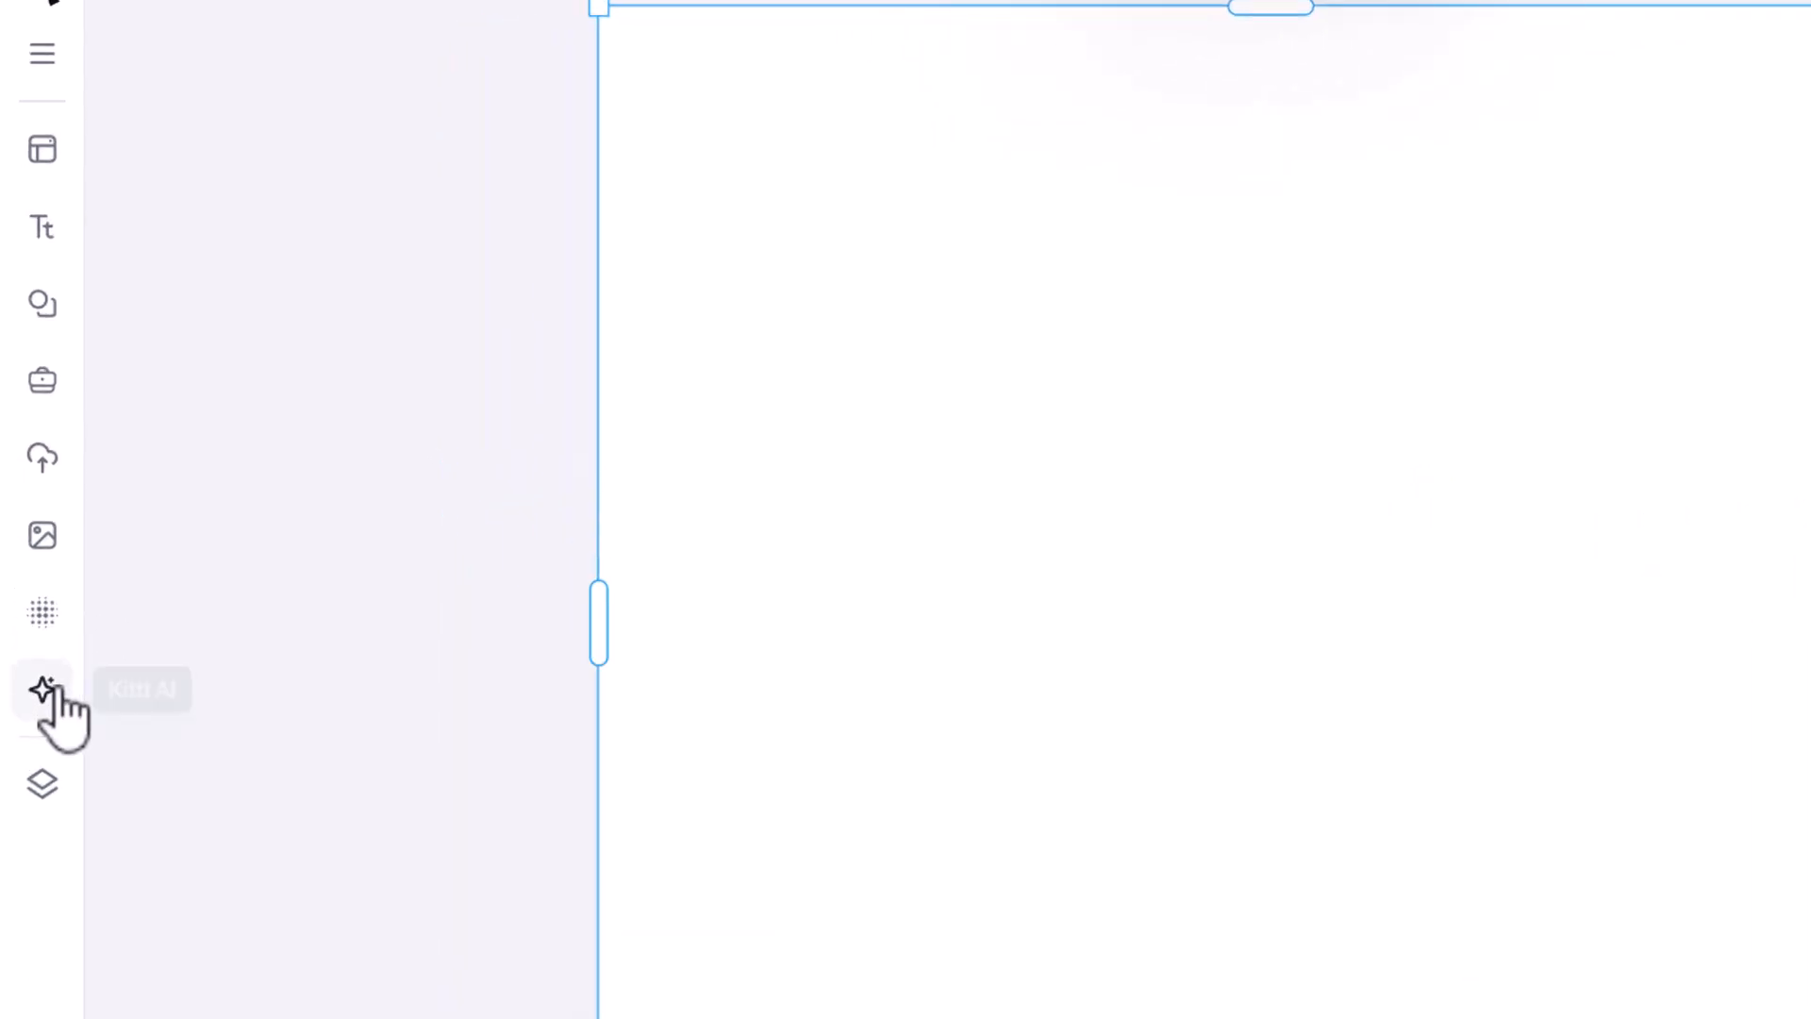
# - Open the AI Image Generator and enter the prompt: an emblem of a pitbull, with the words "Rise & Grind"
pyautogui.click(56, 825)
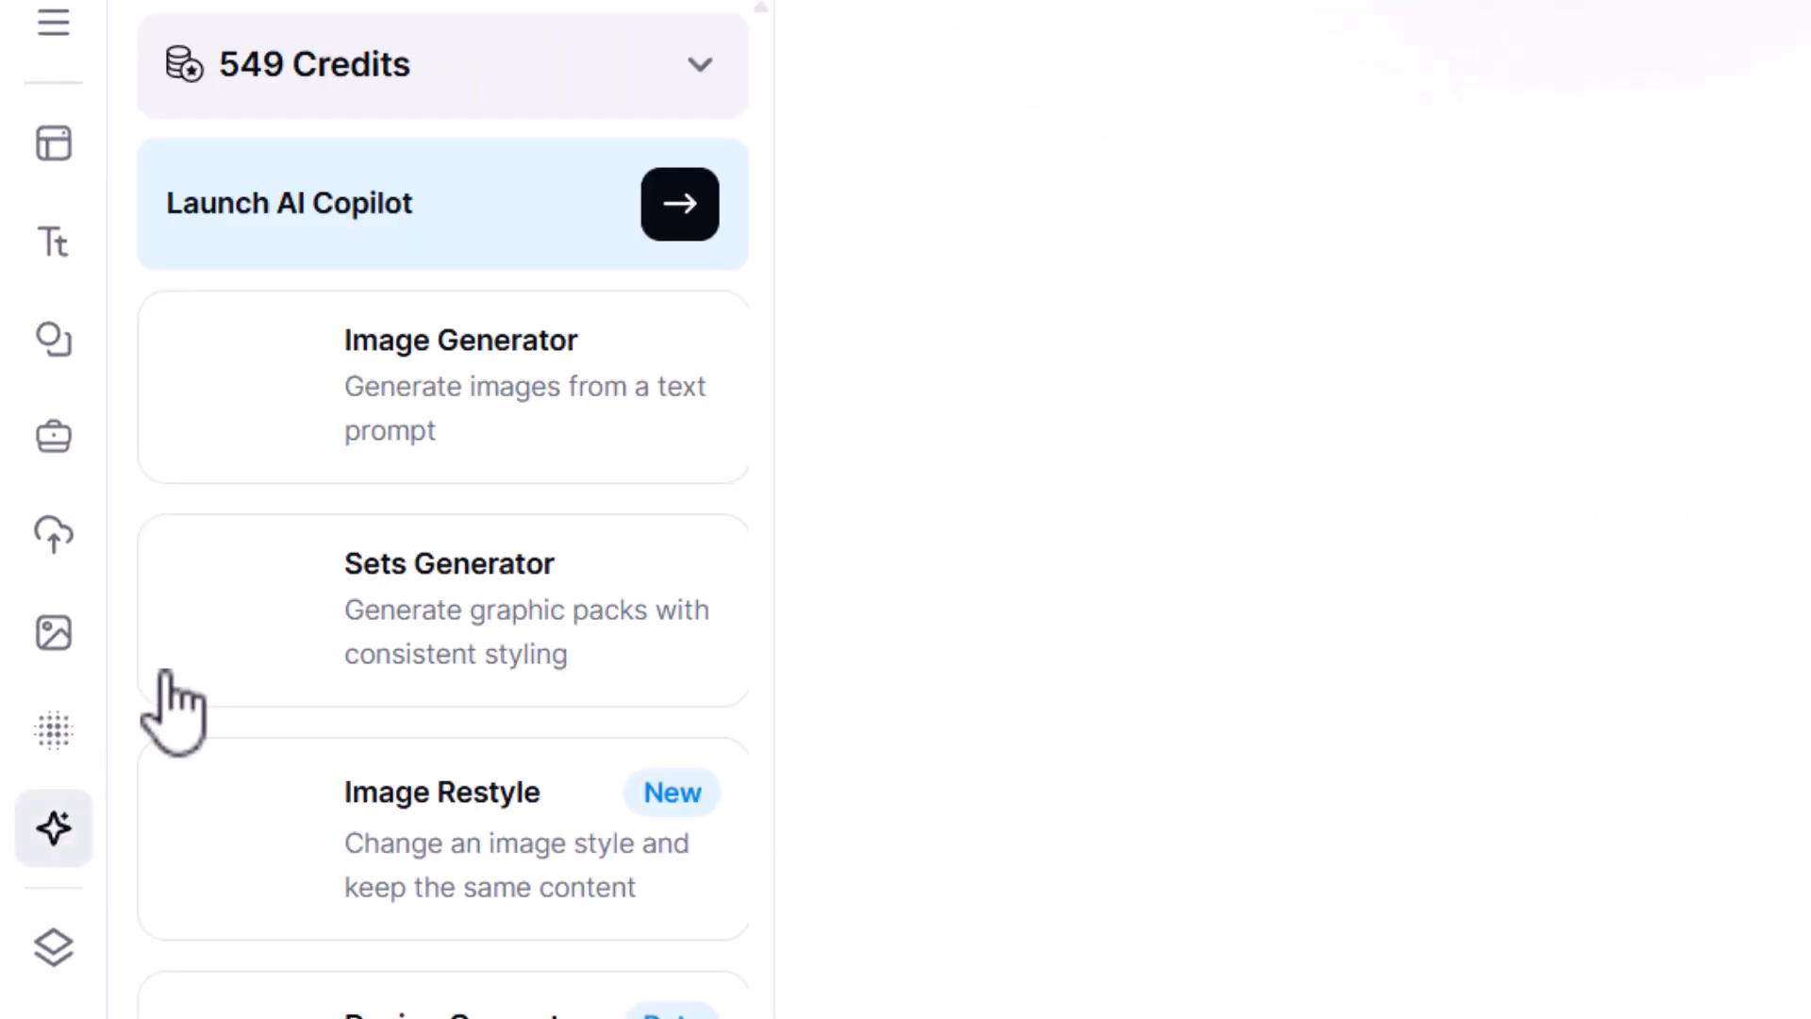
pyautogui.click(376, 416)
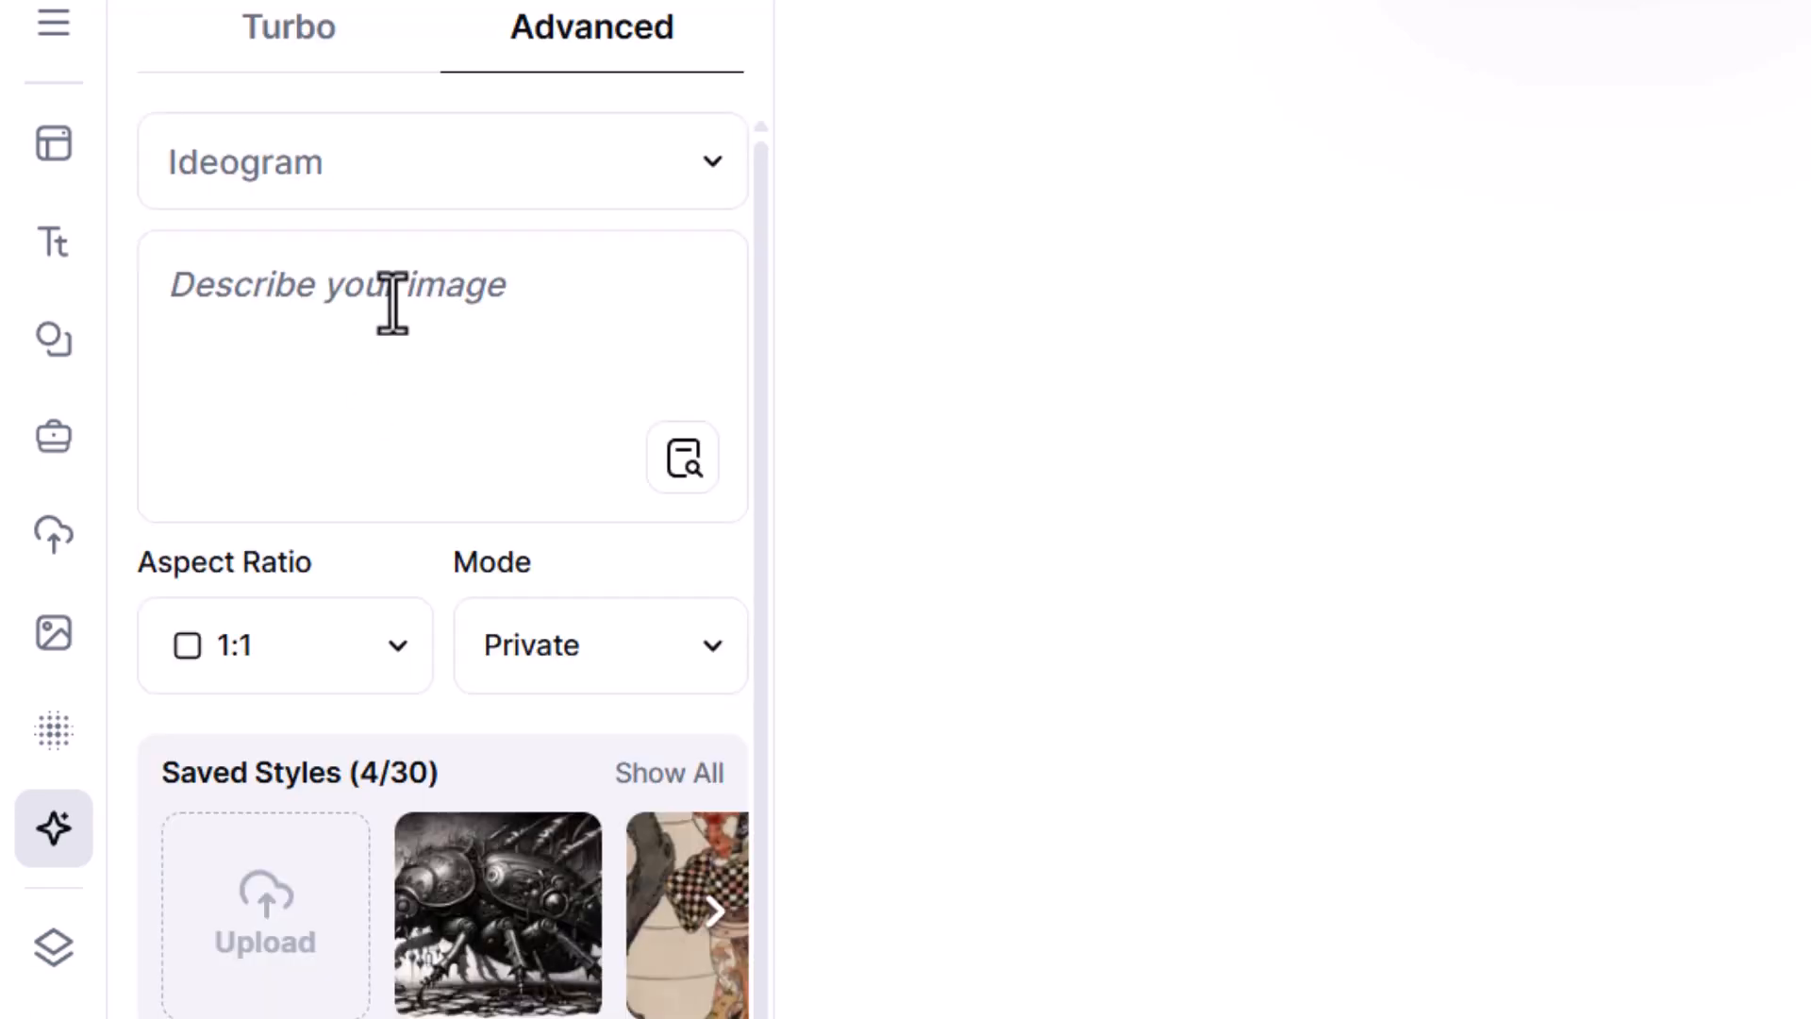
pyautogui.click(393, 304)
pyautogui.write('an emblem of a pitbull, with the words "Rise & Grind"')
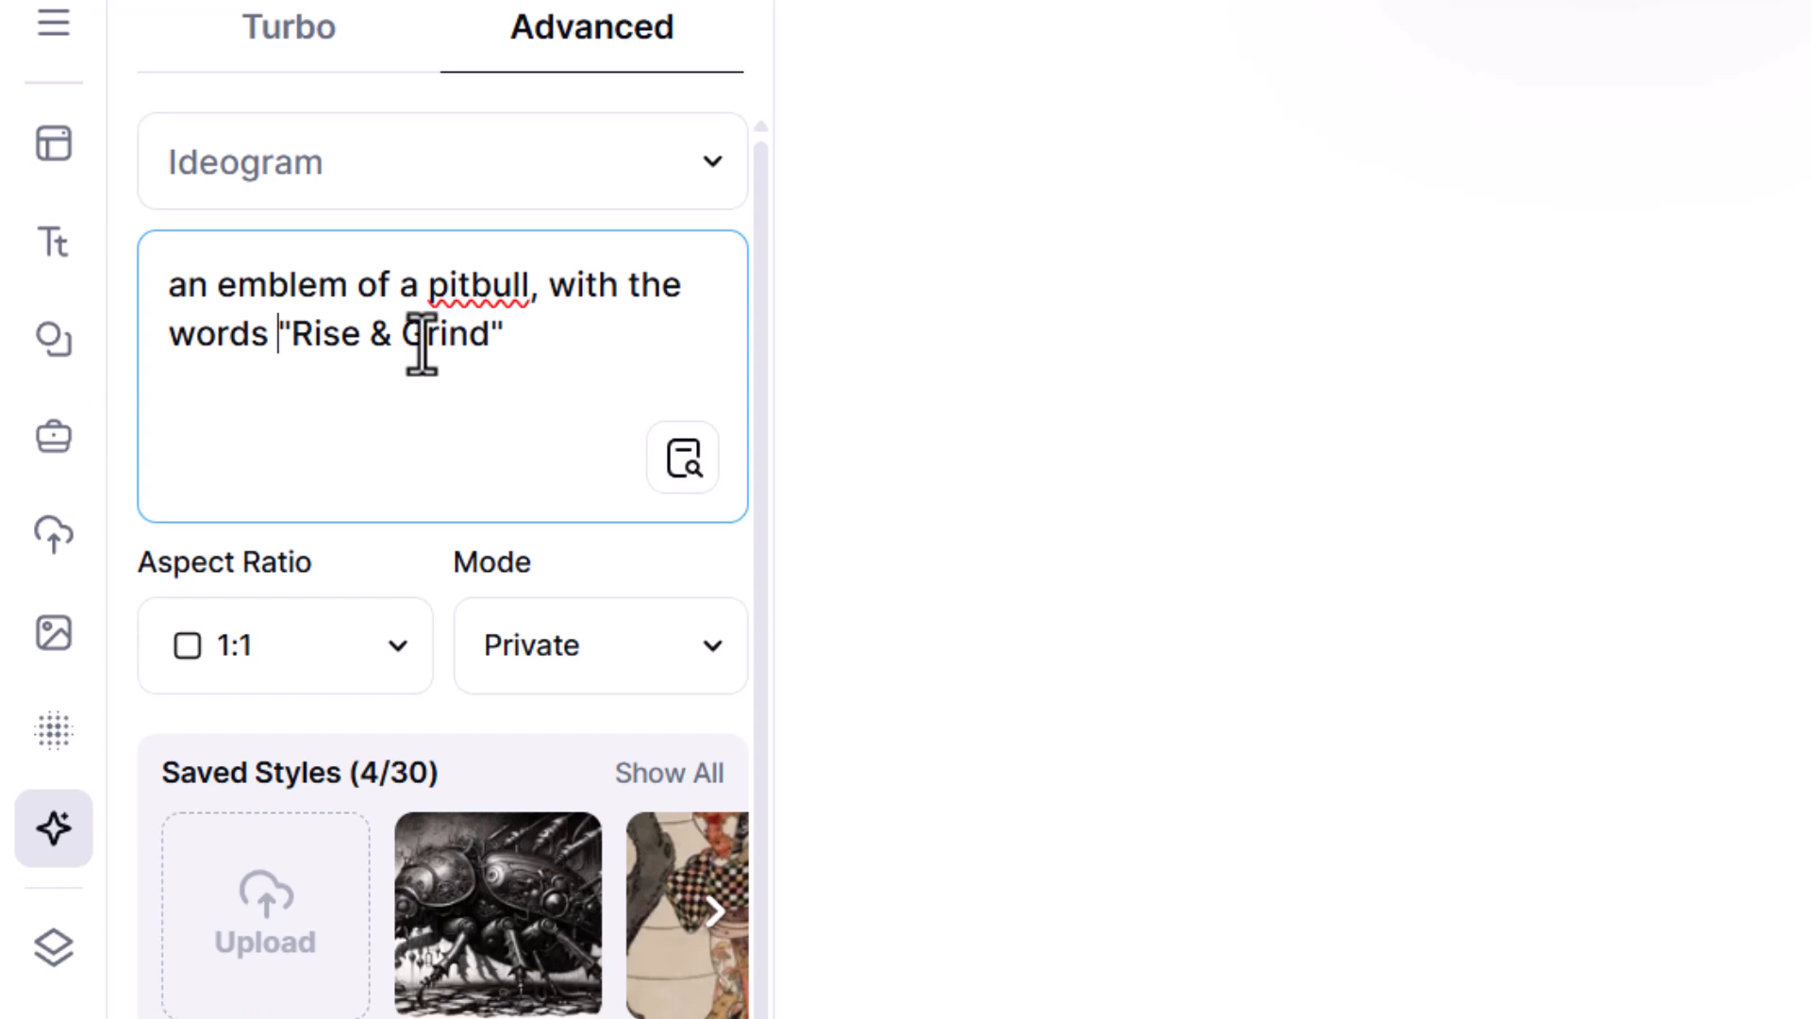
# - Choose the Mascot clipart style and generate the pitbull emblem image
pyautogui.scroll(-10, 437, 921)
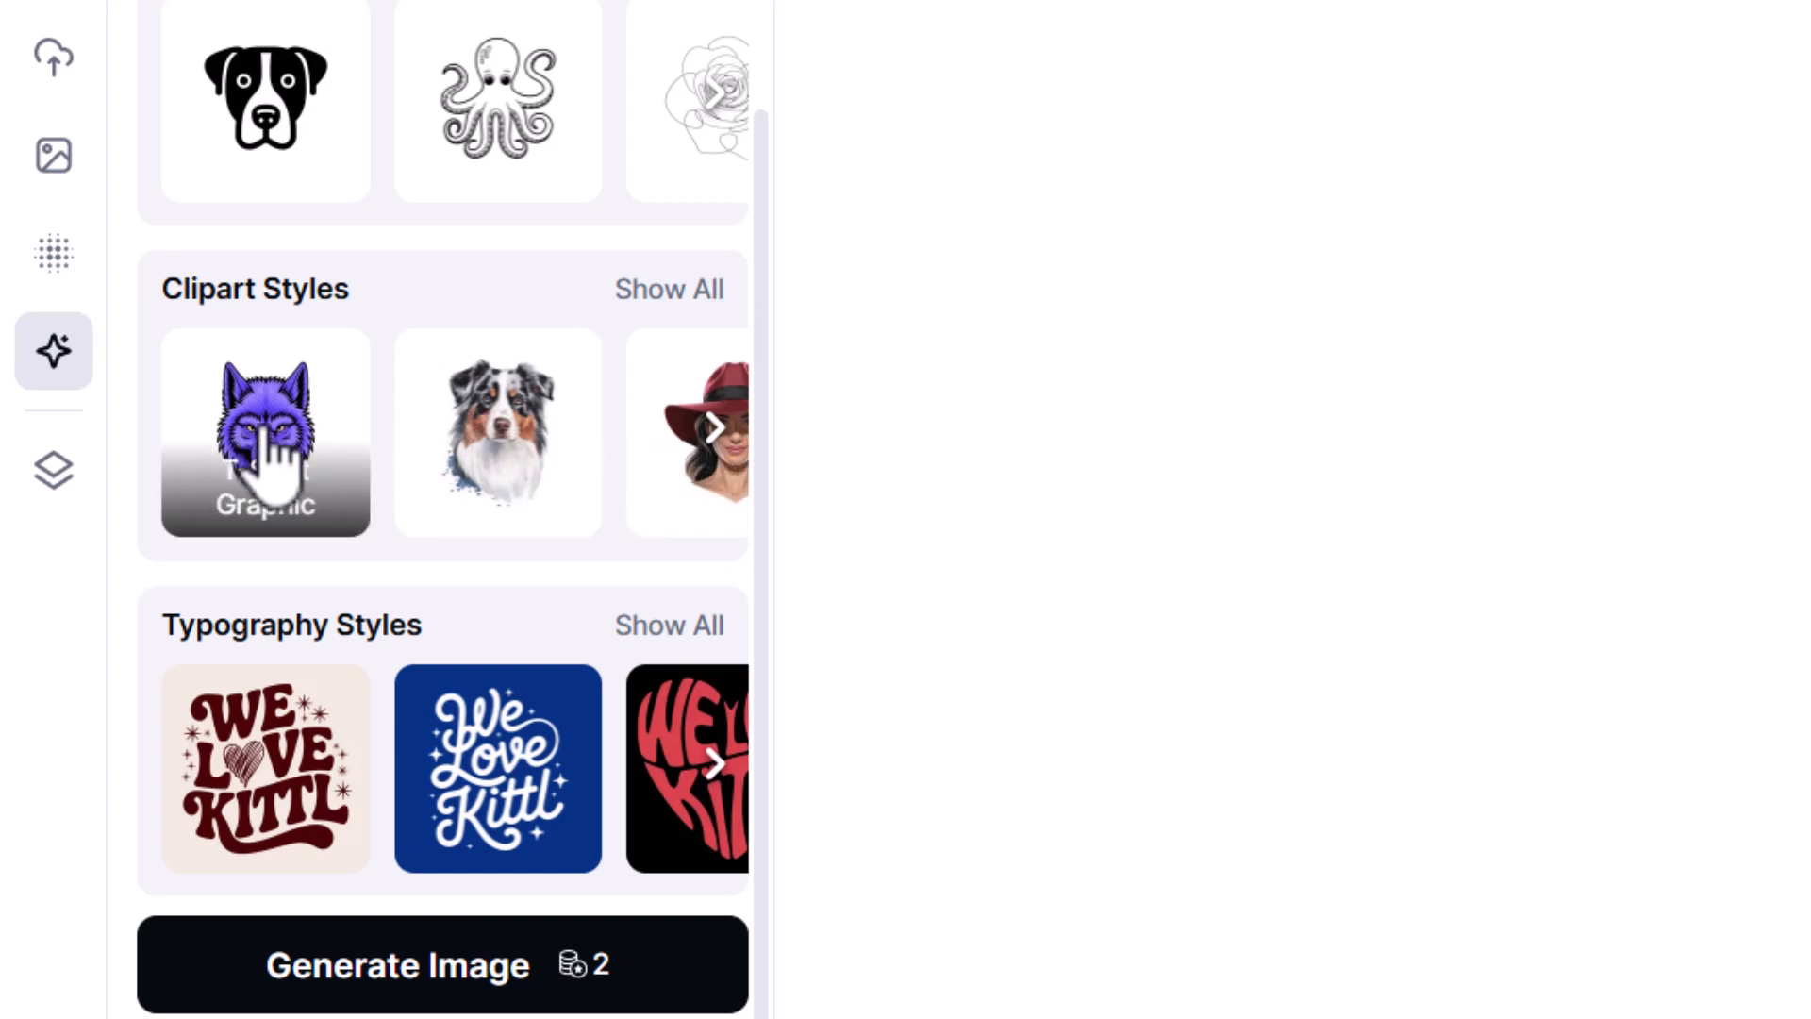
pyautogui.click(677, 290)
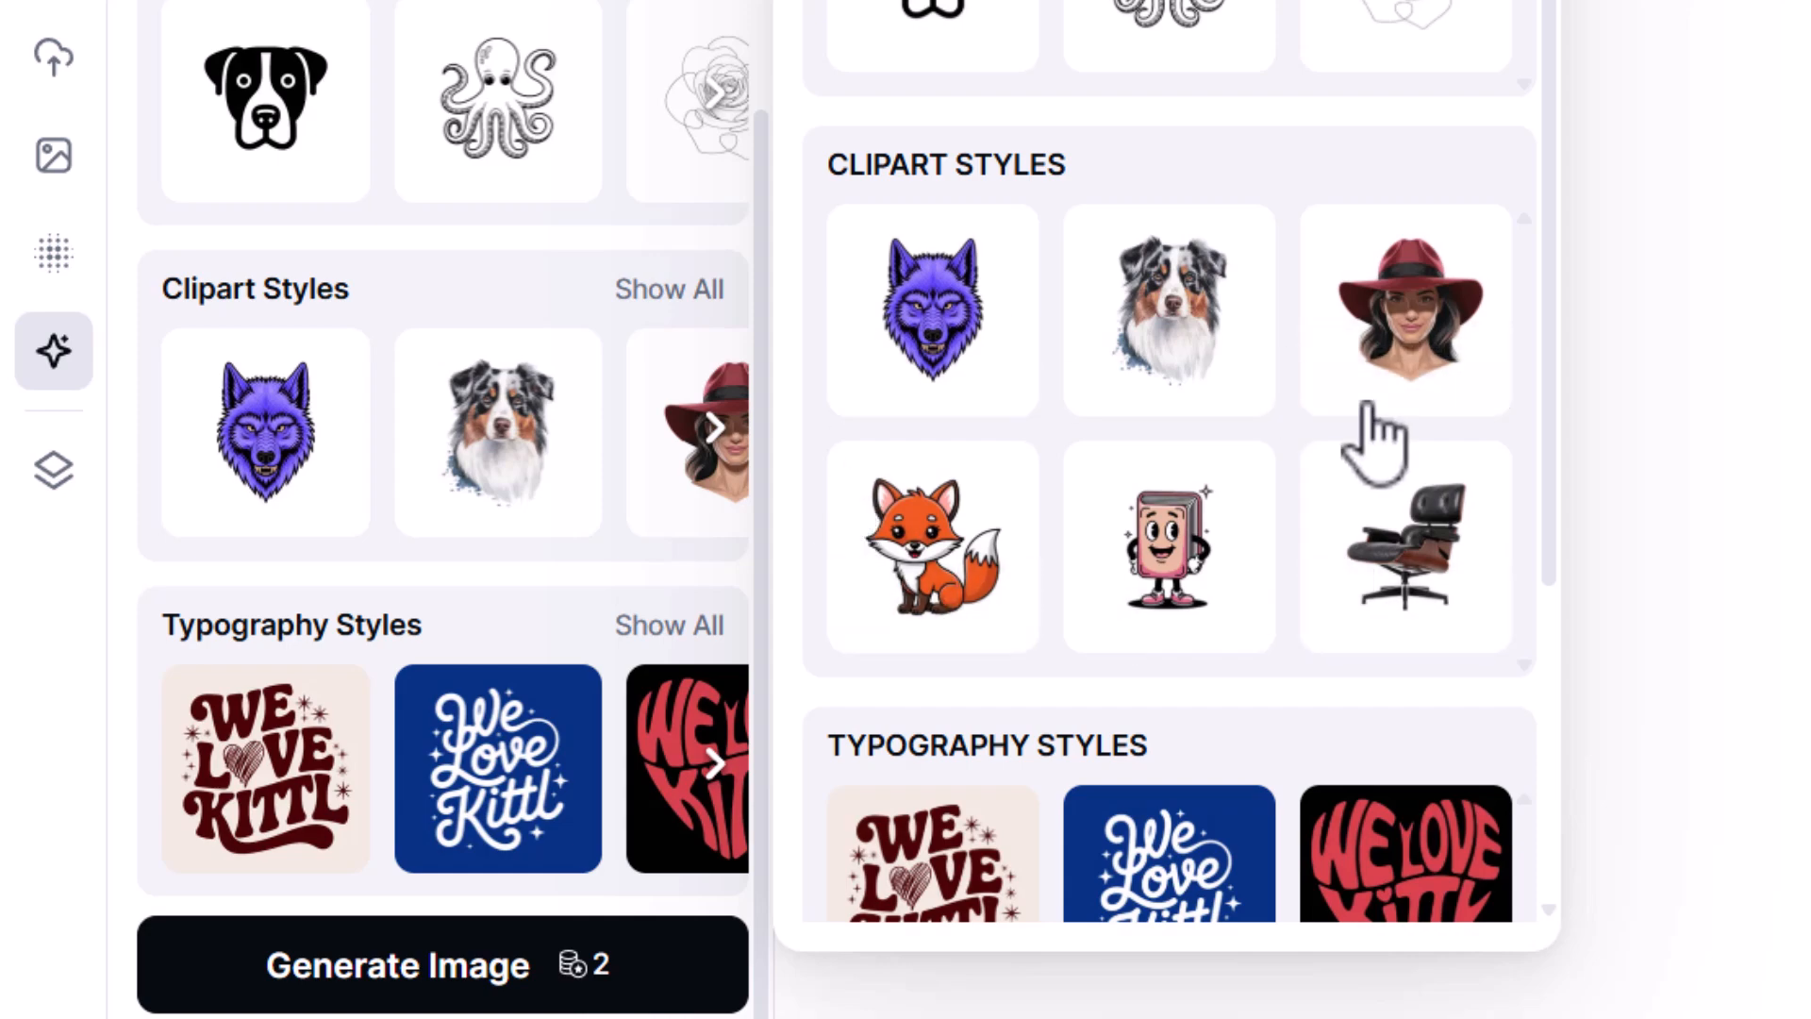
pyautogui.scroll(5, 443, 509)
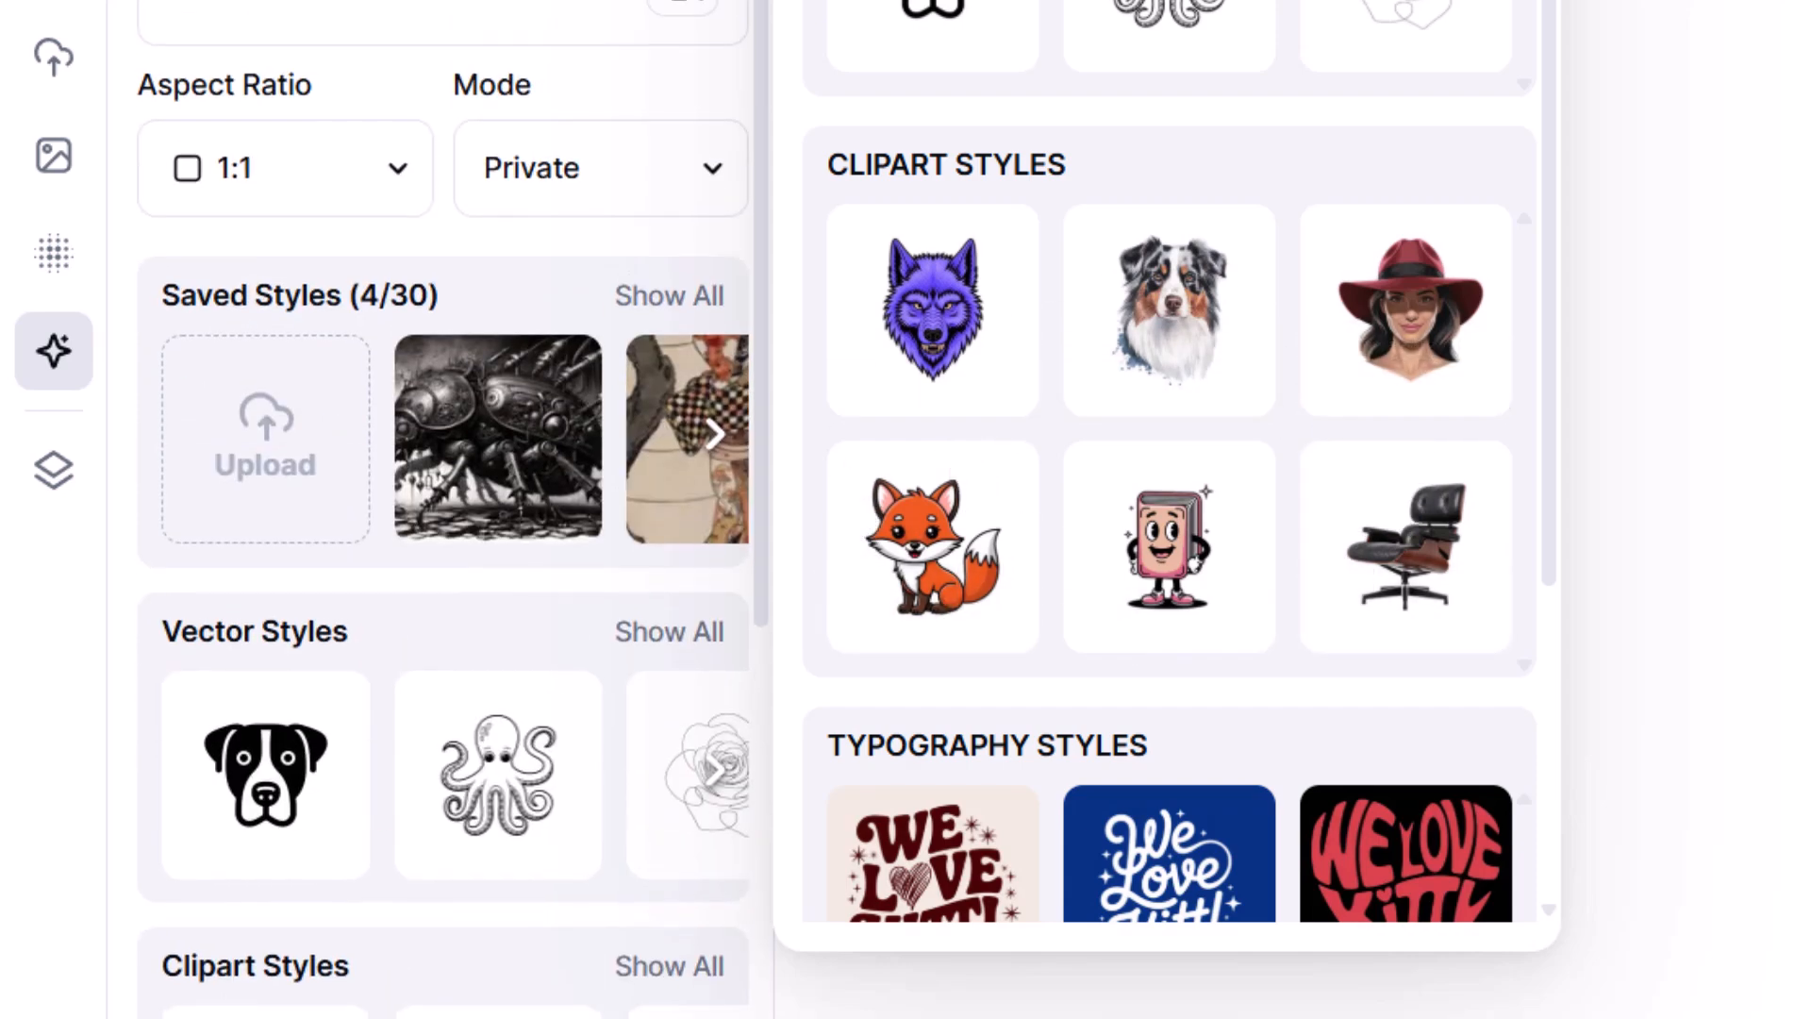
pyautogui.scroll(-5, 1147, 433)
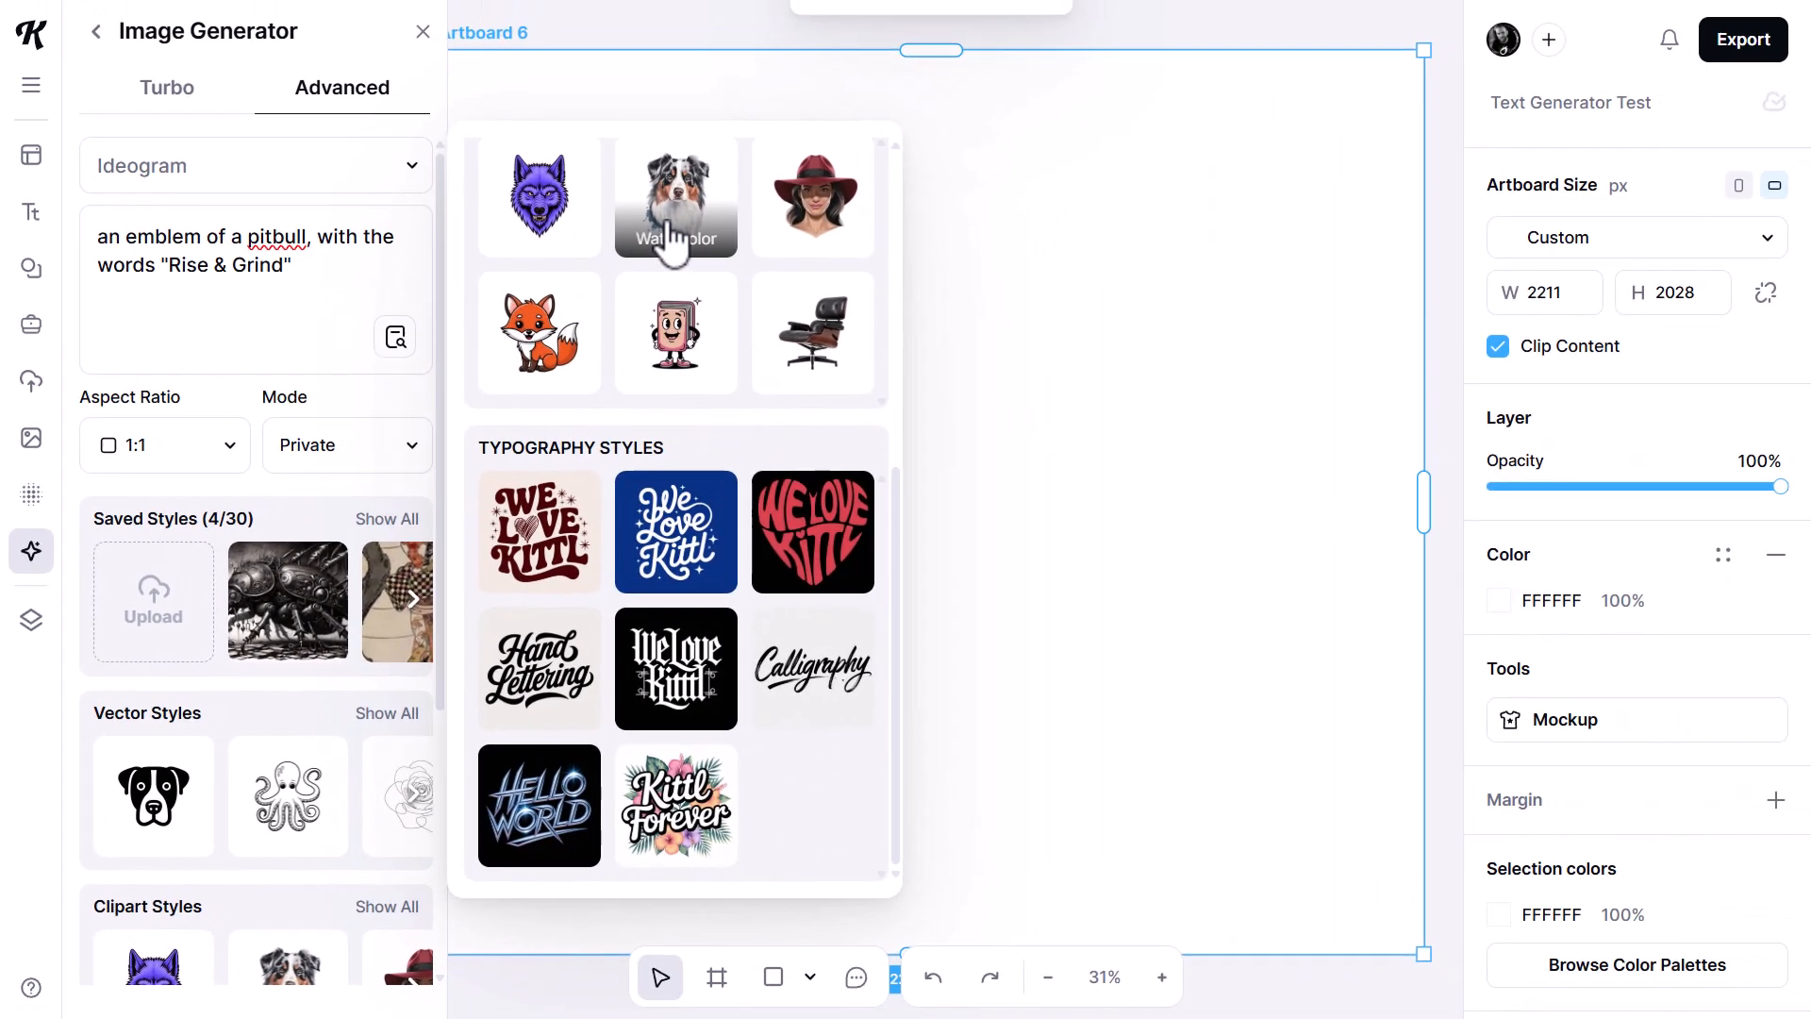
pyautogui.click(894, 189)
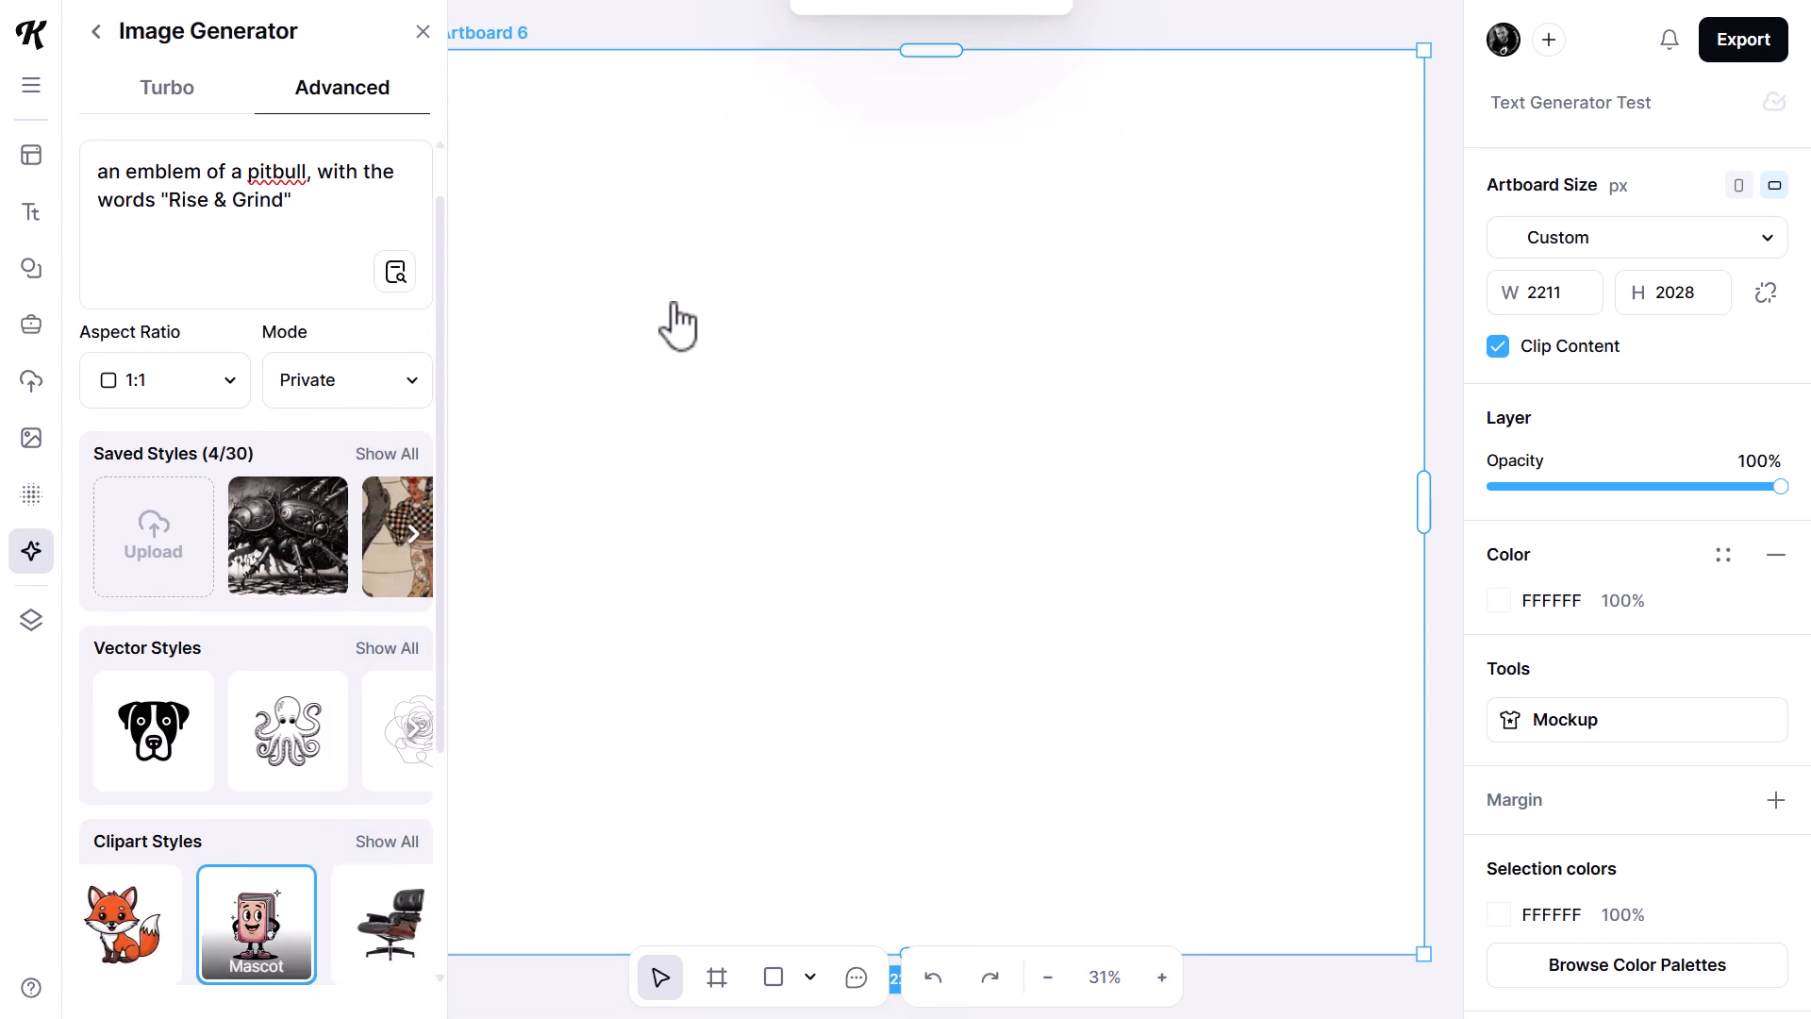
pyautogui.scroll(-3, 372, 473)
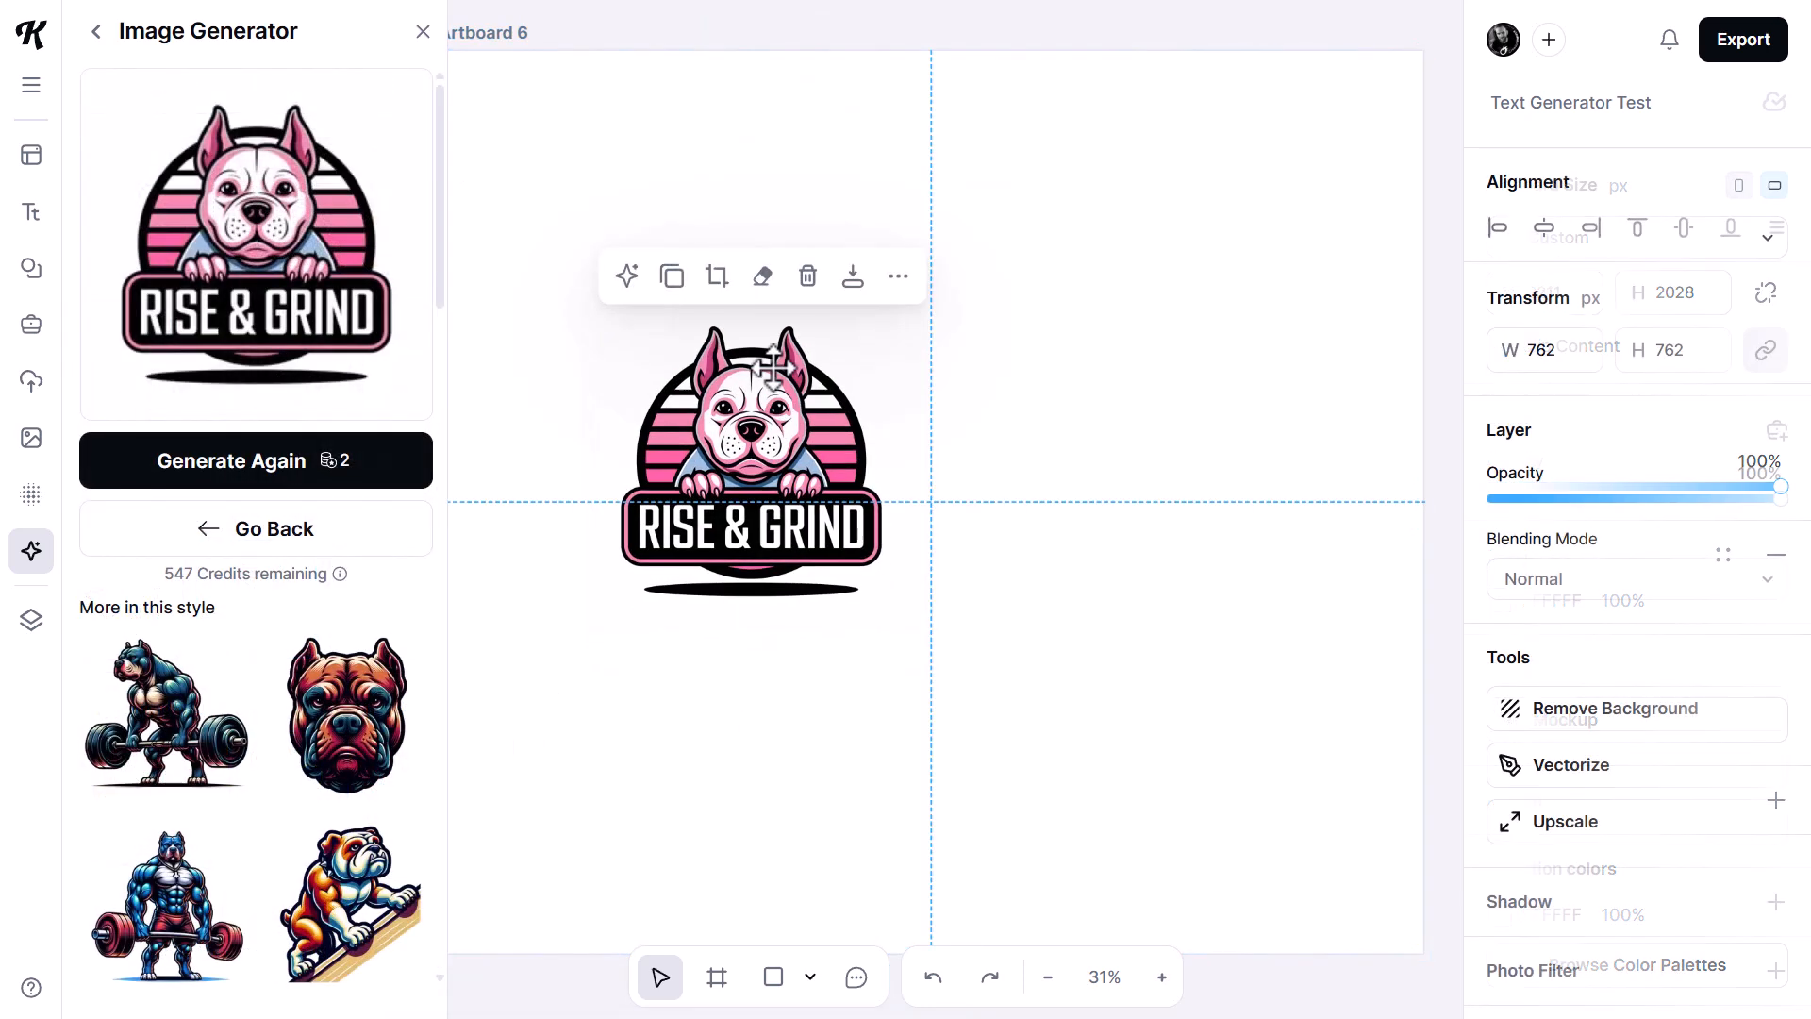
# - Move the pitbull emblem toward the upper corner of Artboard 6 and enlarge it to about 1959 × 1959 px
pyautogui.moveTo(805, 378); pyautogui.dragTo(724, 215)
pyautogui.moveTo(846, 394); pyautogui.dragTo(1382, 929)
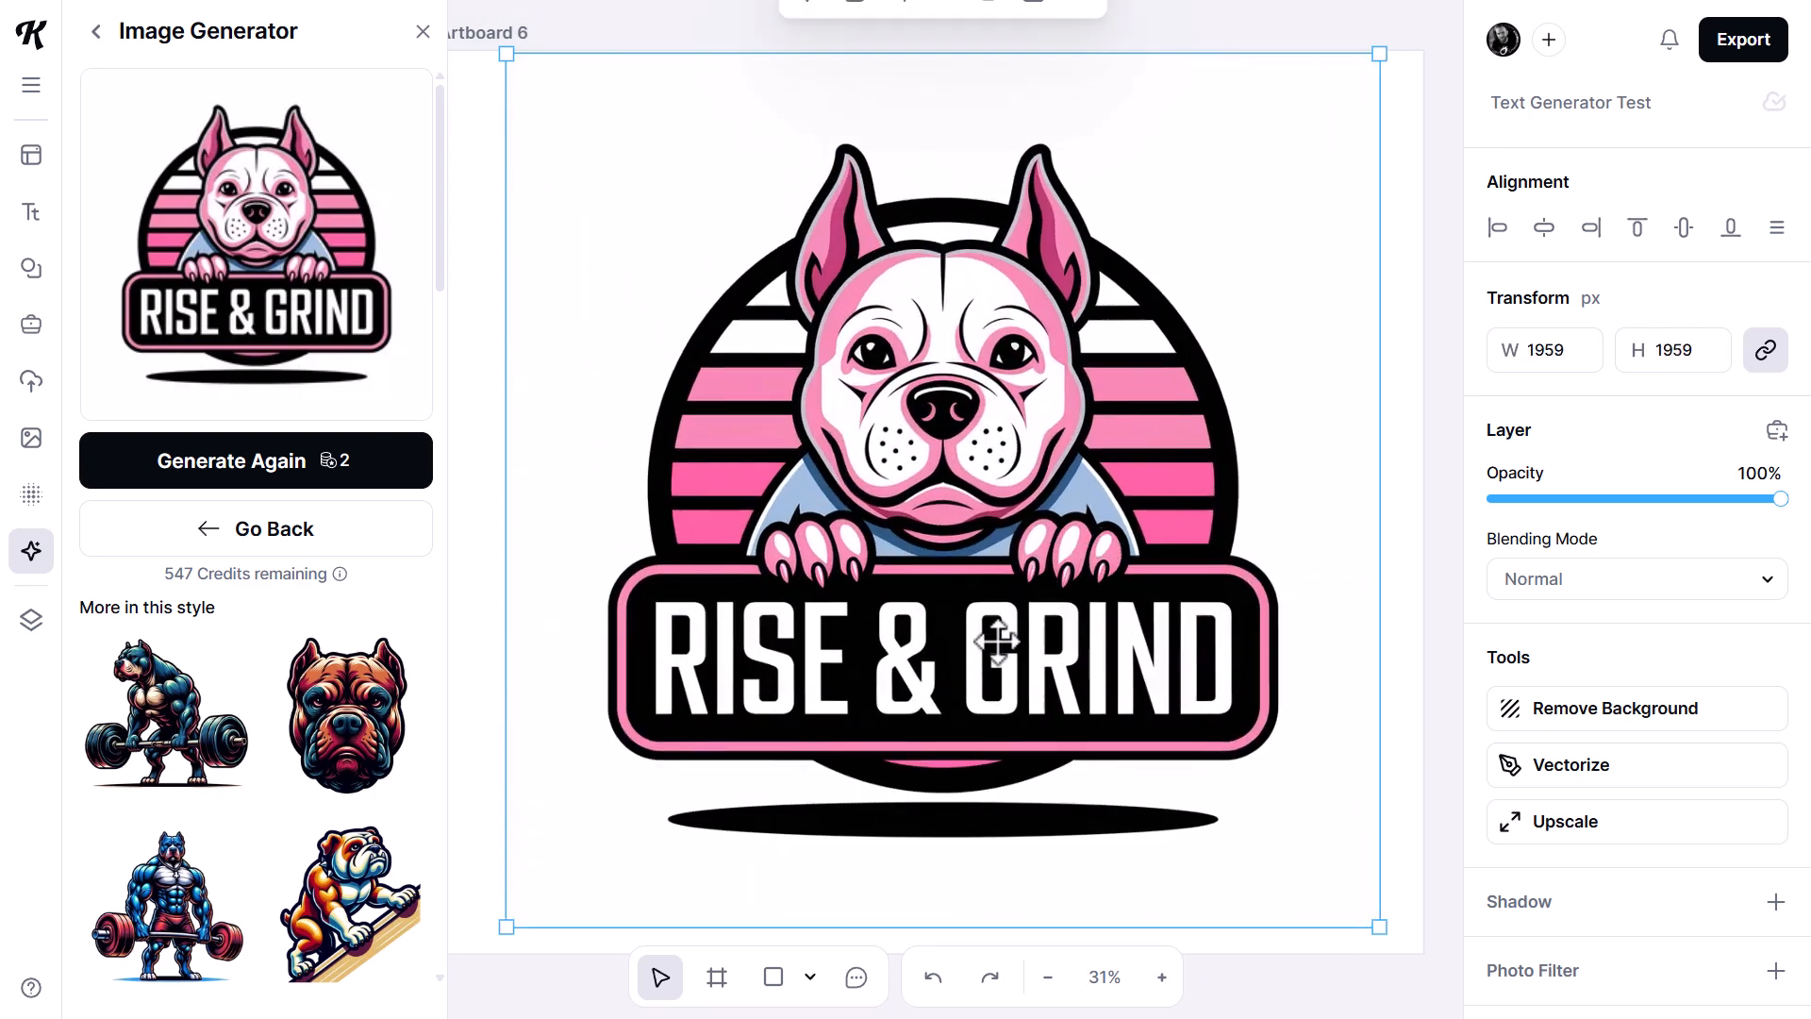
# - Vectorize the pitbull emblem on Artboard 6 with 16 colors
pyautogui.scroll(3, 962, 523)
pyautogui.scroll(-5, 962, 523)
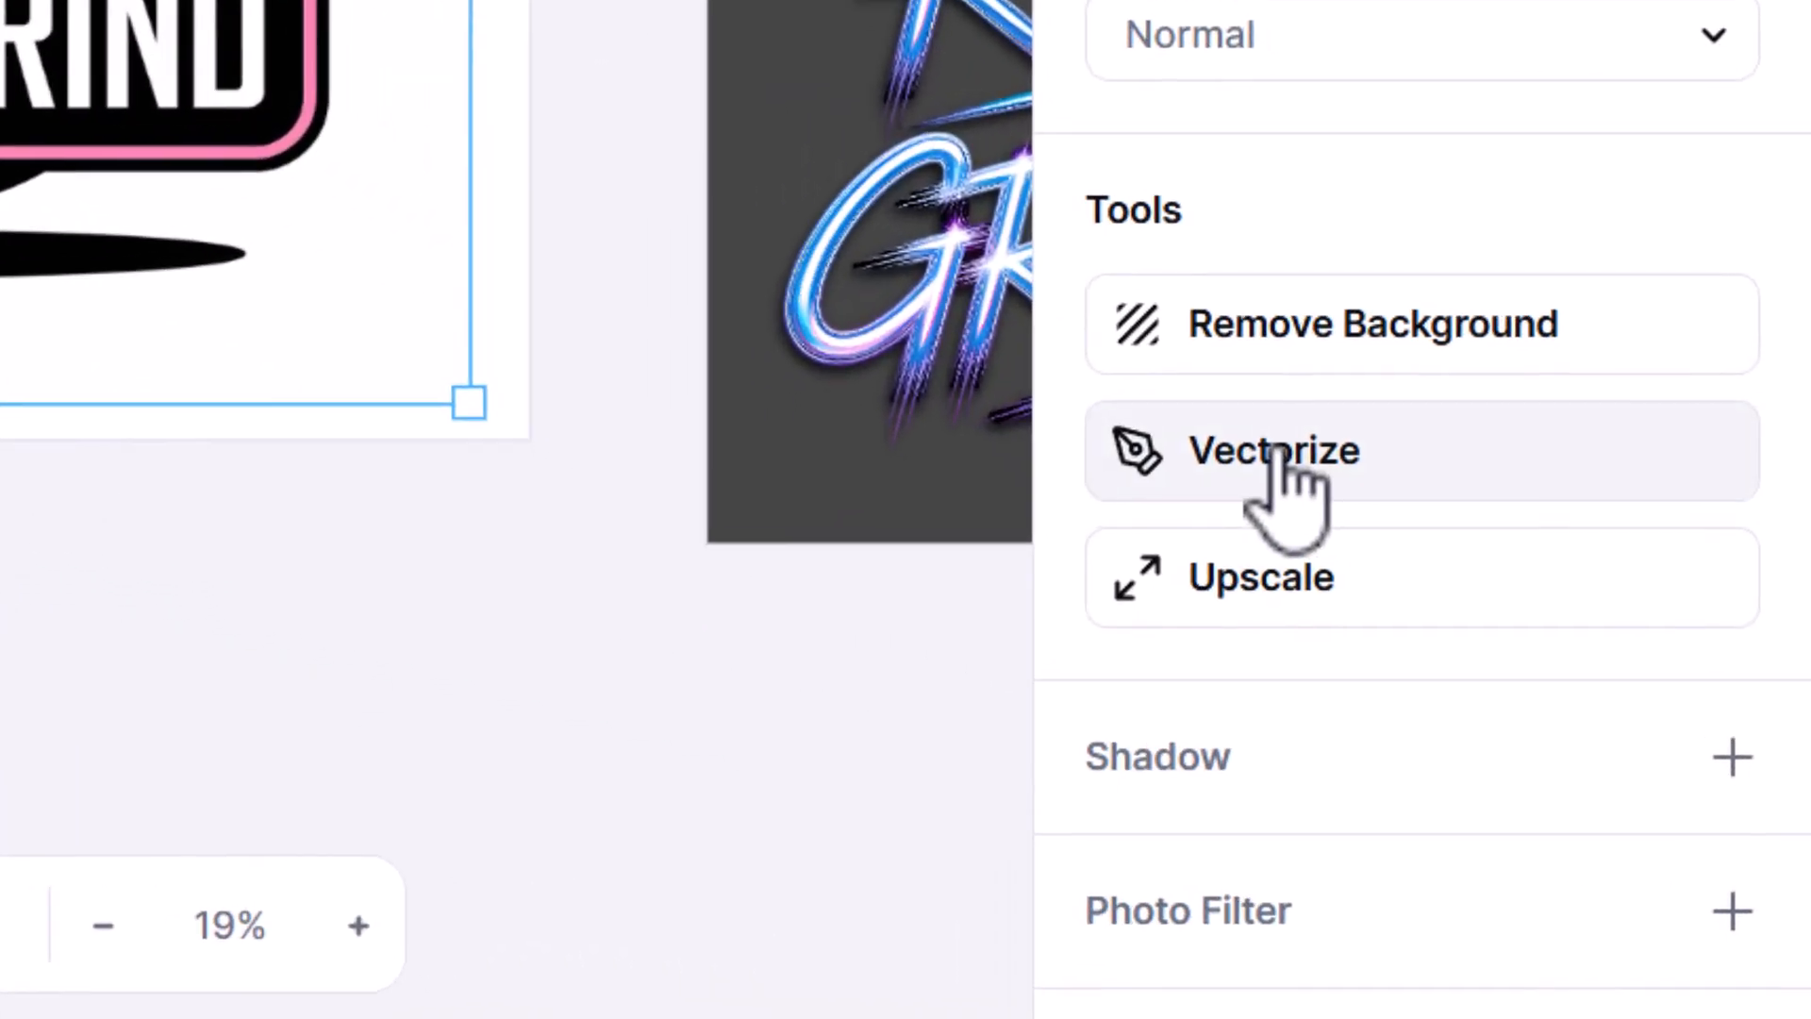
pyautogui.click(1284, 455)
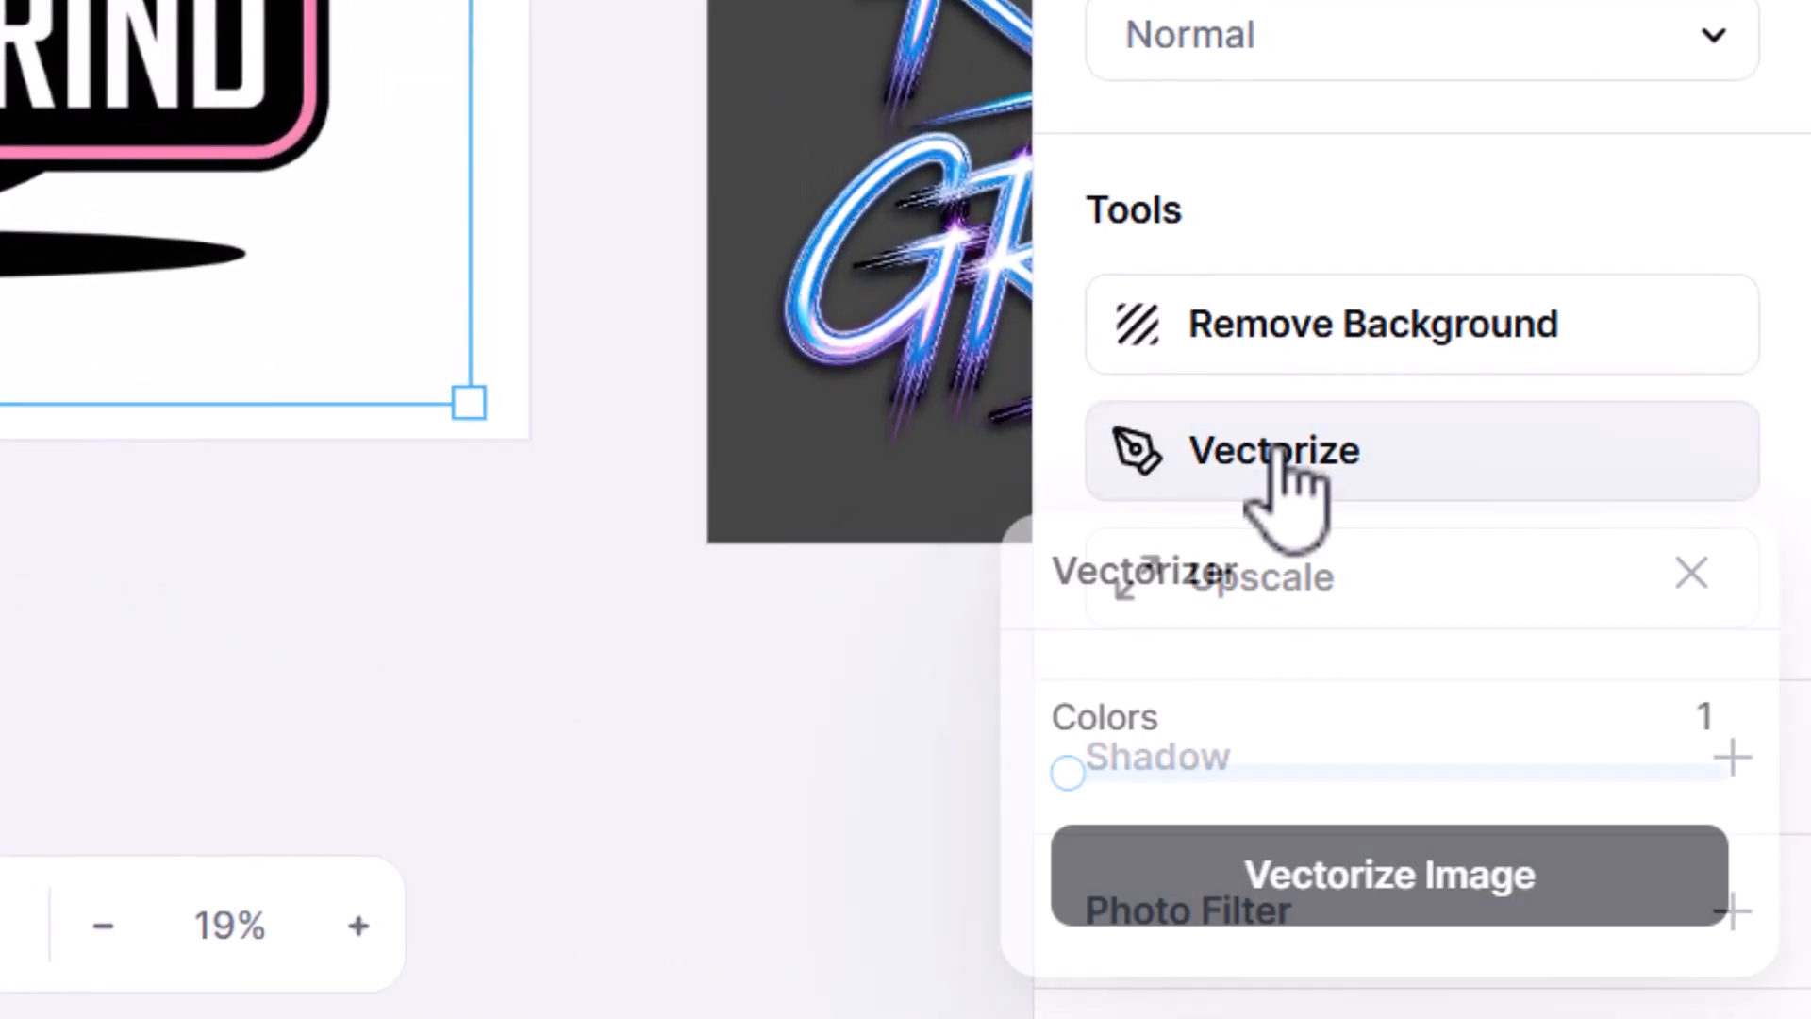
pyautogui.moveTo(1063, 769); pyautogui.dragTo(1749, 745)
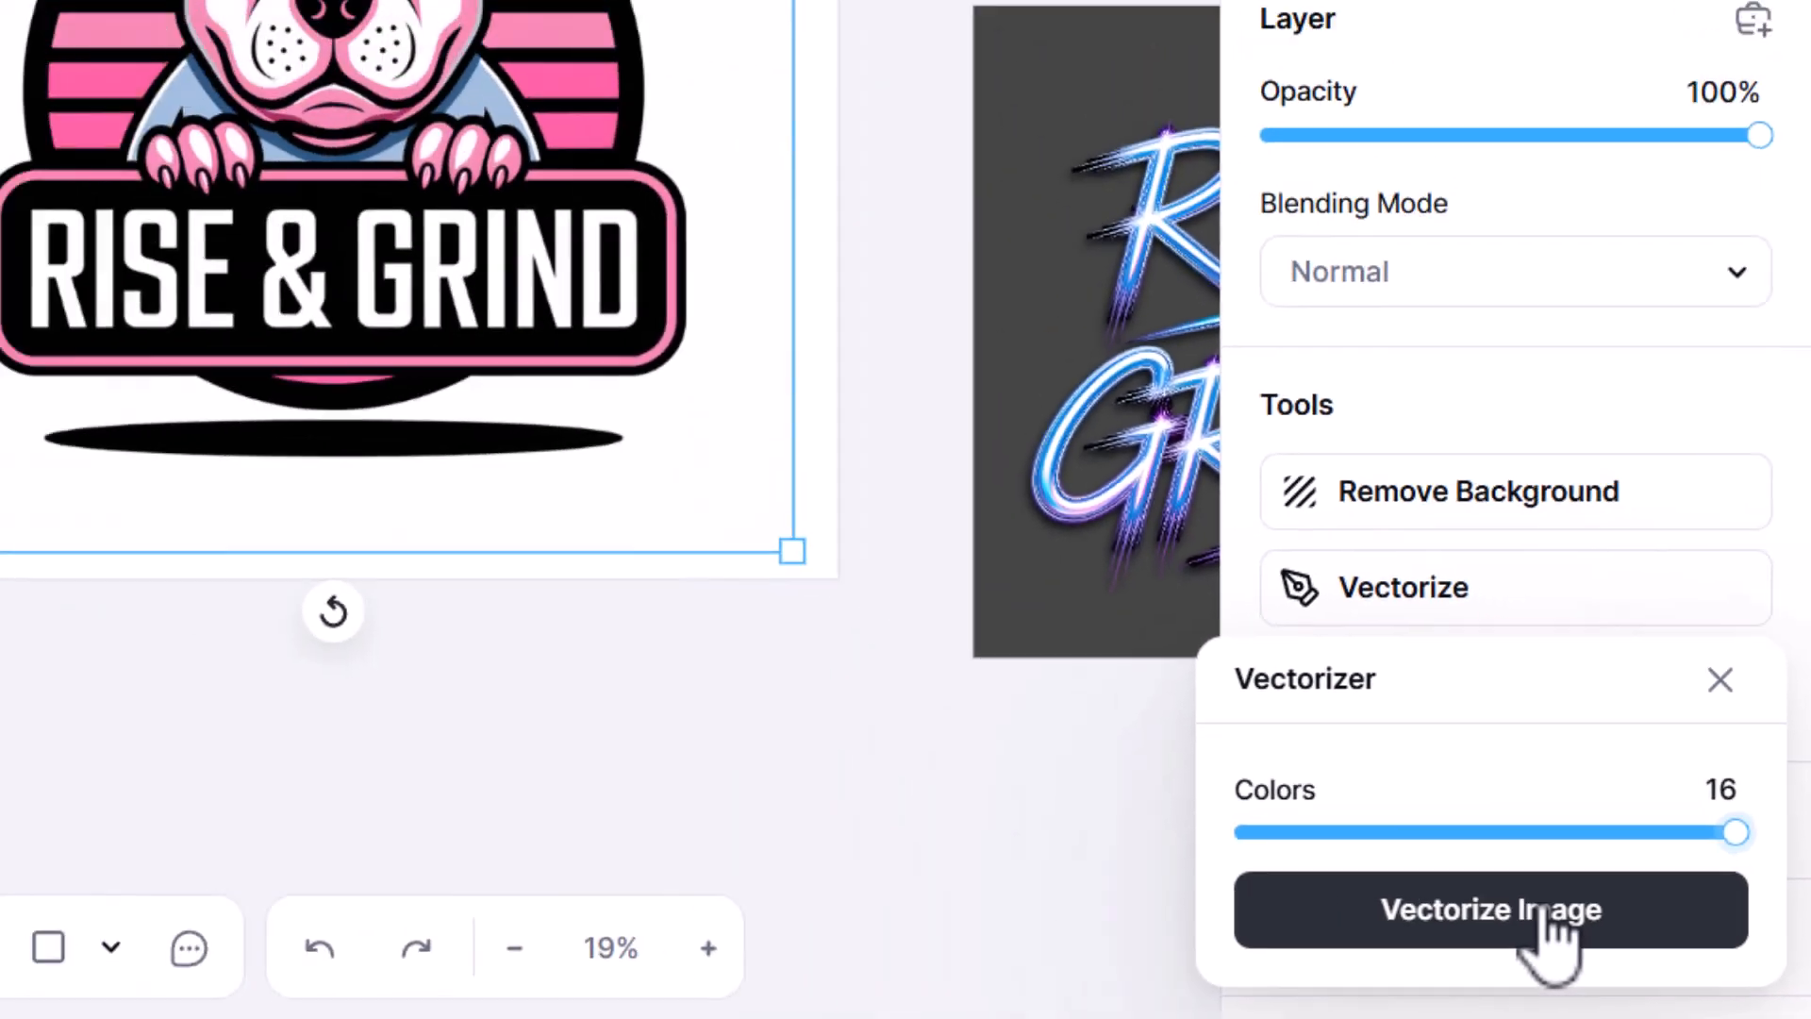
pyautogui.click(1561, 868)
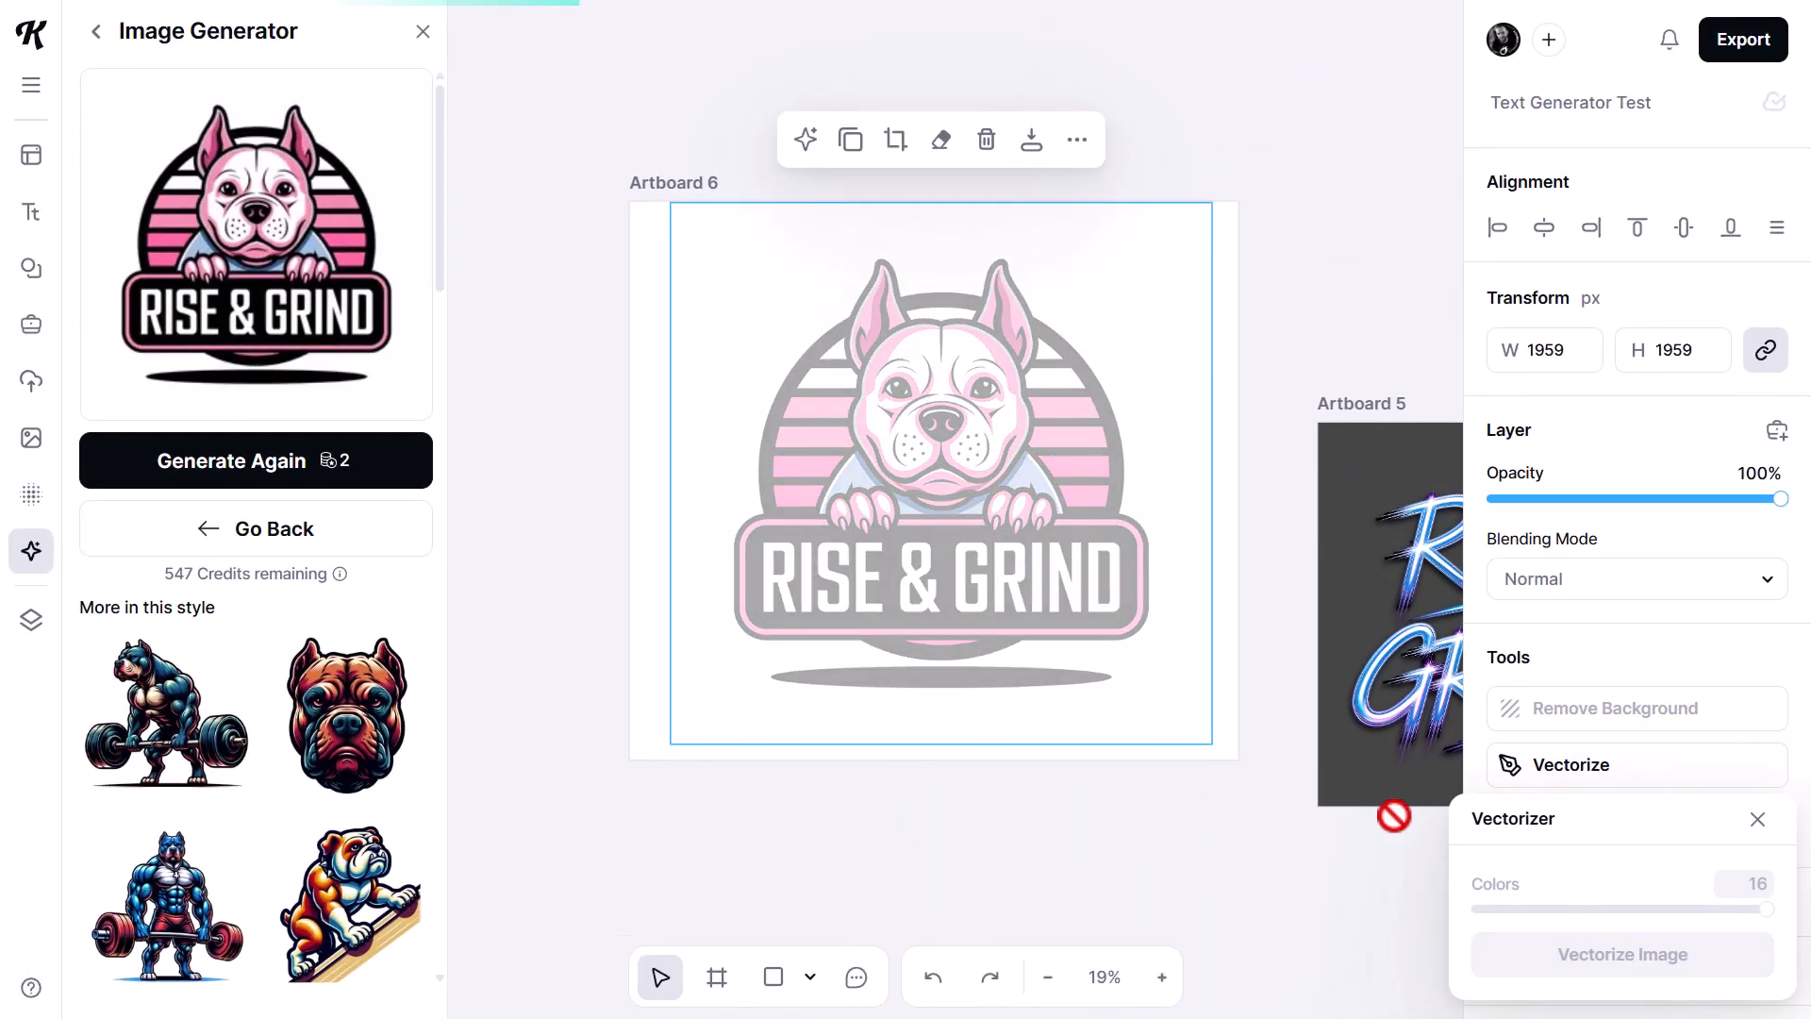
pyautogui.scroll(10, 1012, 610)
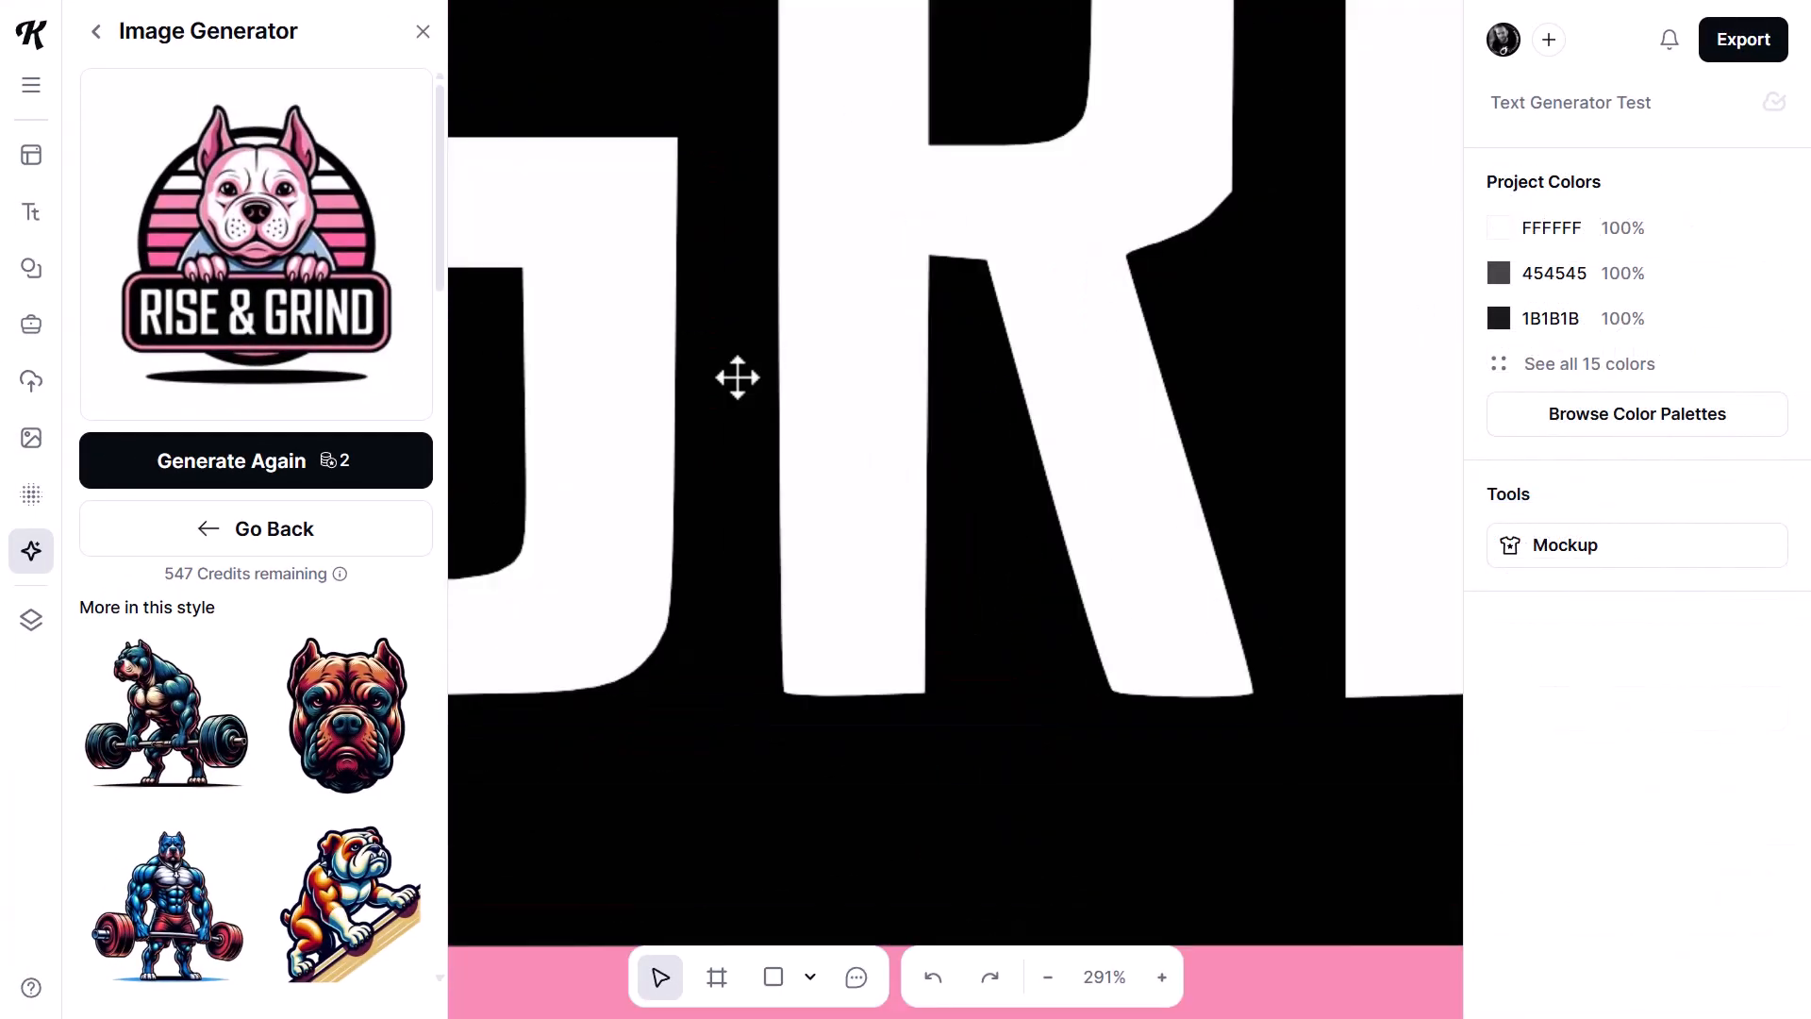
pyautogui.hotkey('shift', '1')
# - Return to the image prompt settings and open the full list of clipart styles
pyautogui.click(96, 34)
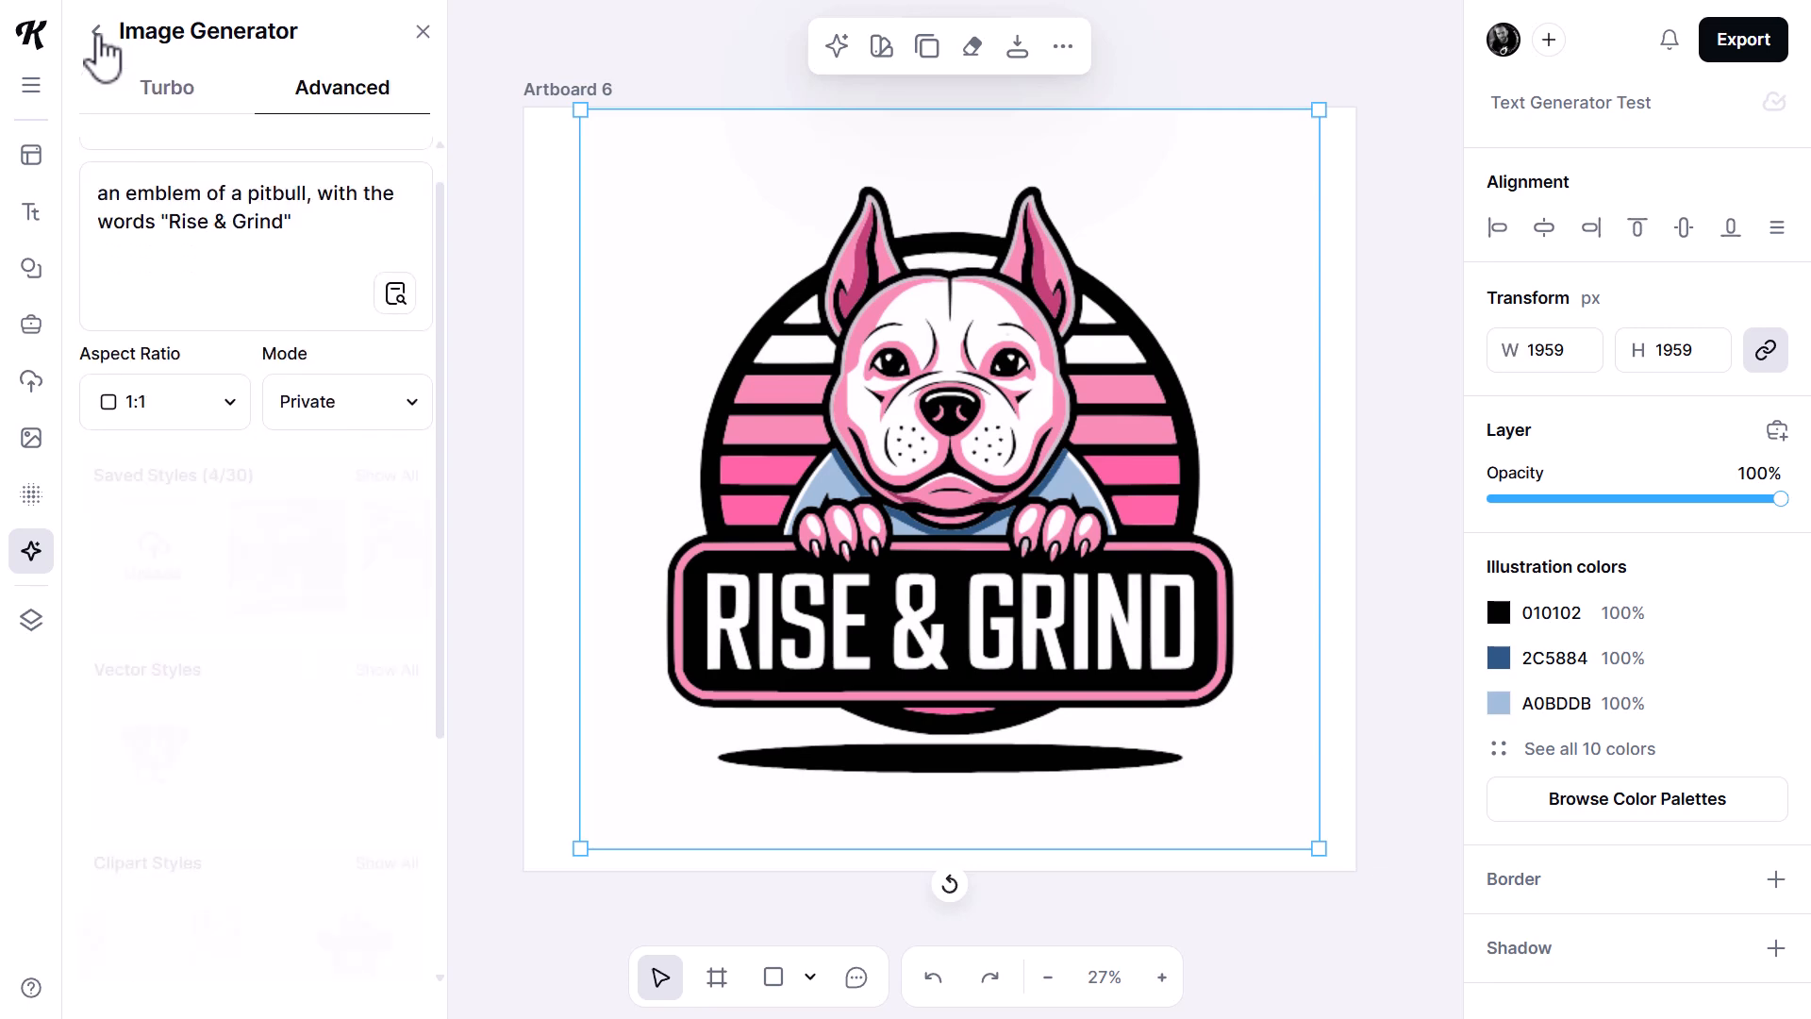
pyautogui.scroll(-4, 222, 426)
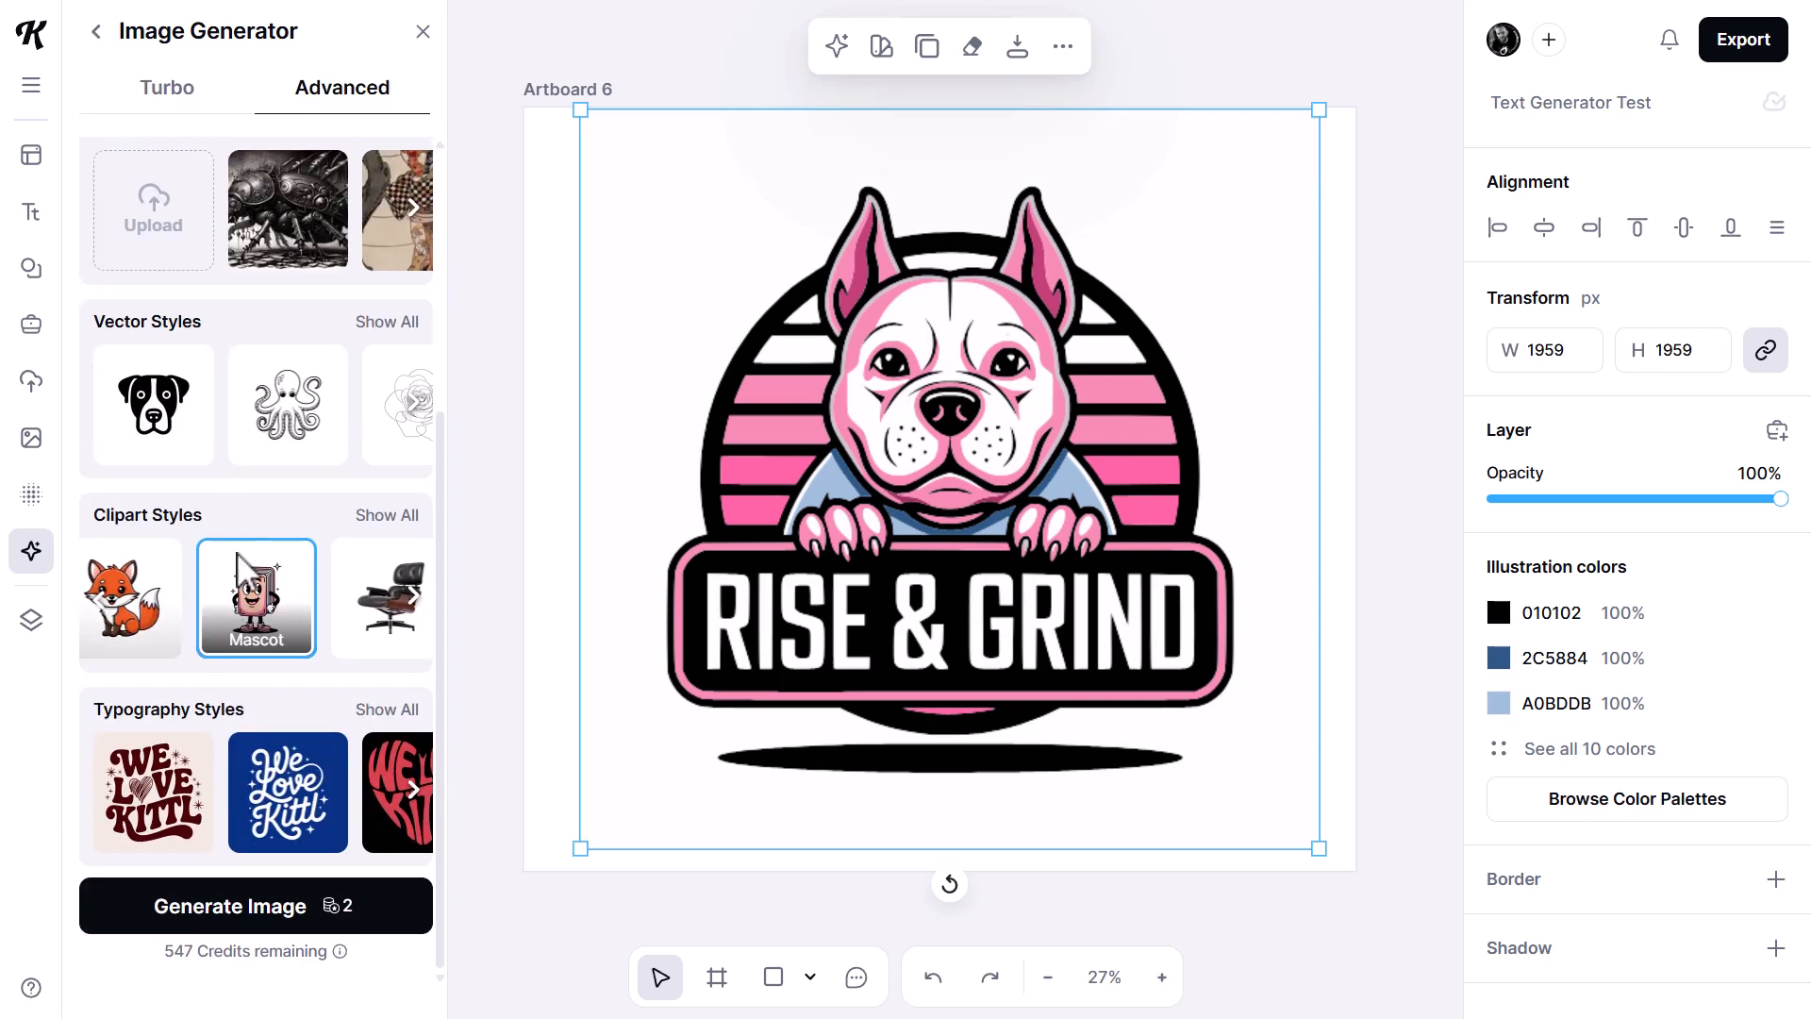
pyautogui.click(388, 515)
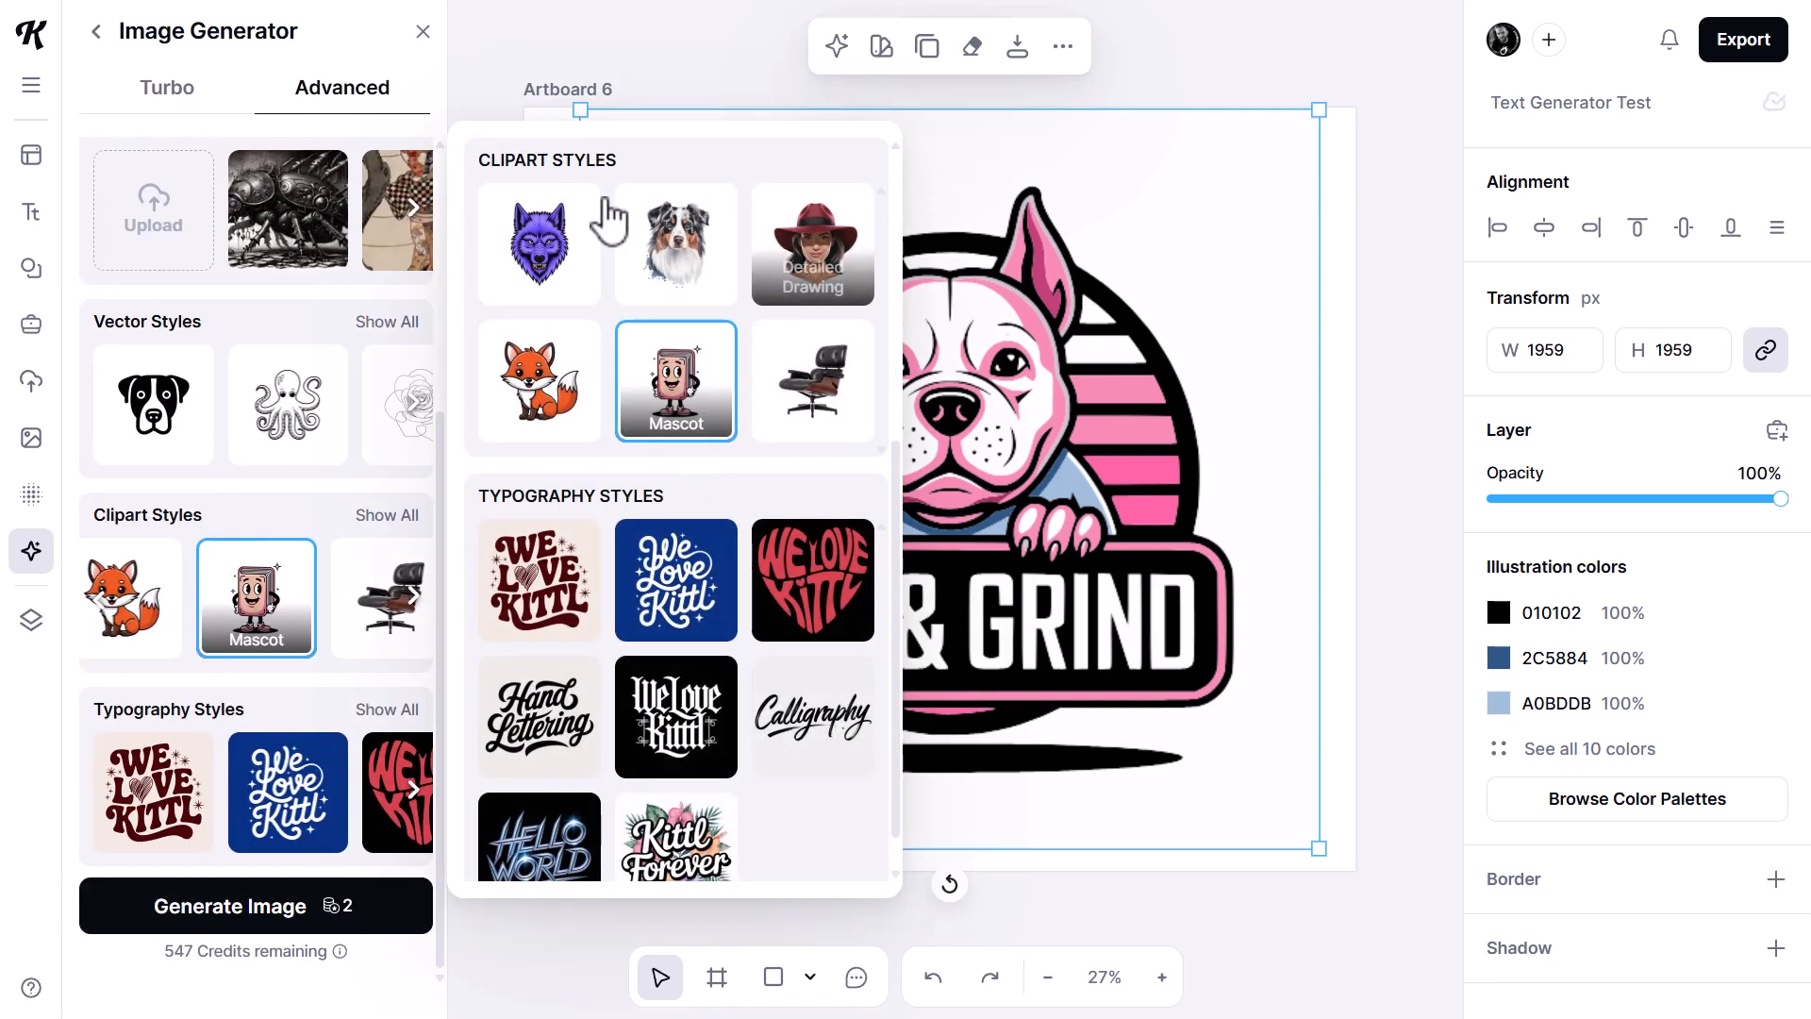